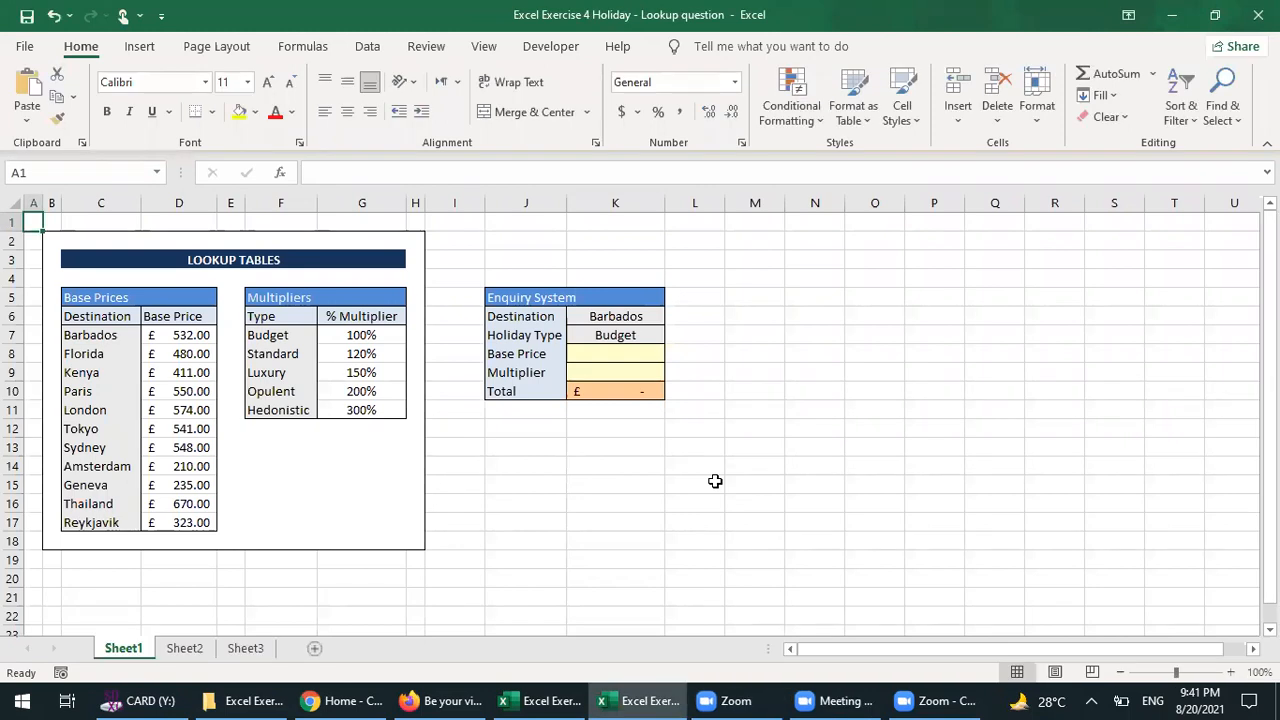
- Examine the Enquiry System's destination, holiday type, base price and multiplier cells and the formula in the Total cell
{"action": "left_click", "coordinate": [624, 352]}
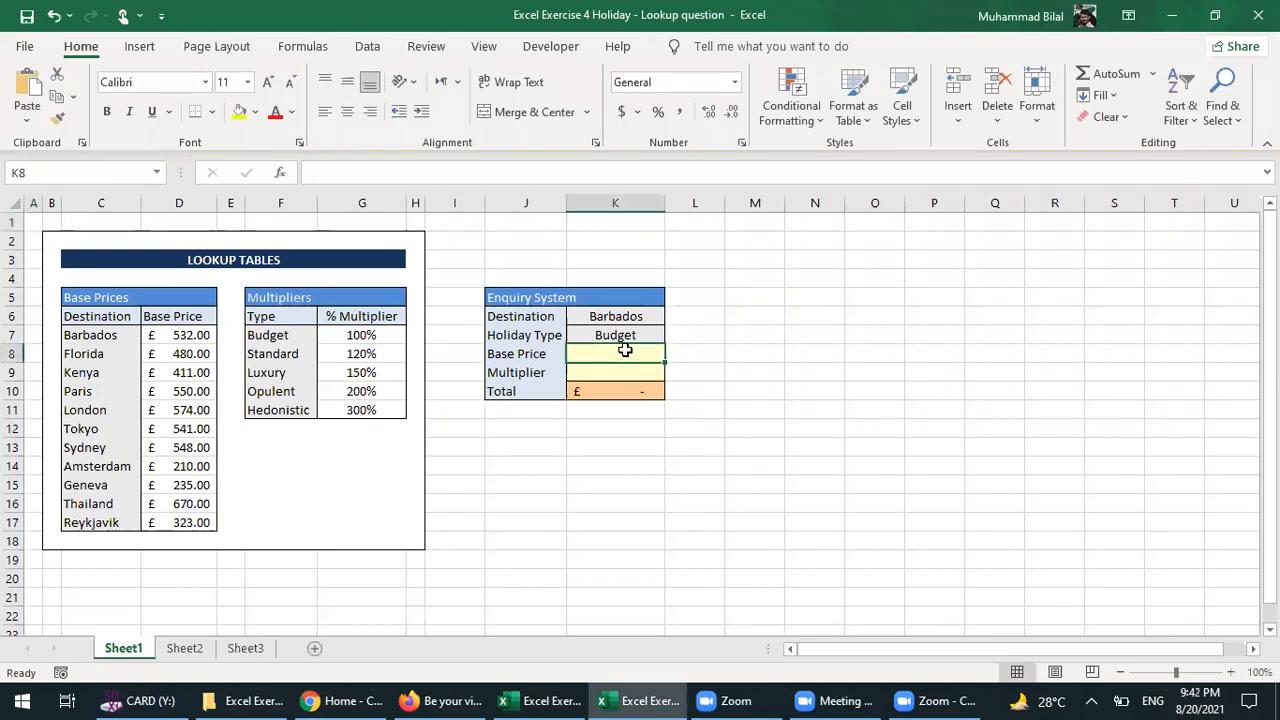
{"action": "left_click", "coordinate": [584, 294]}
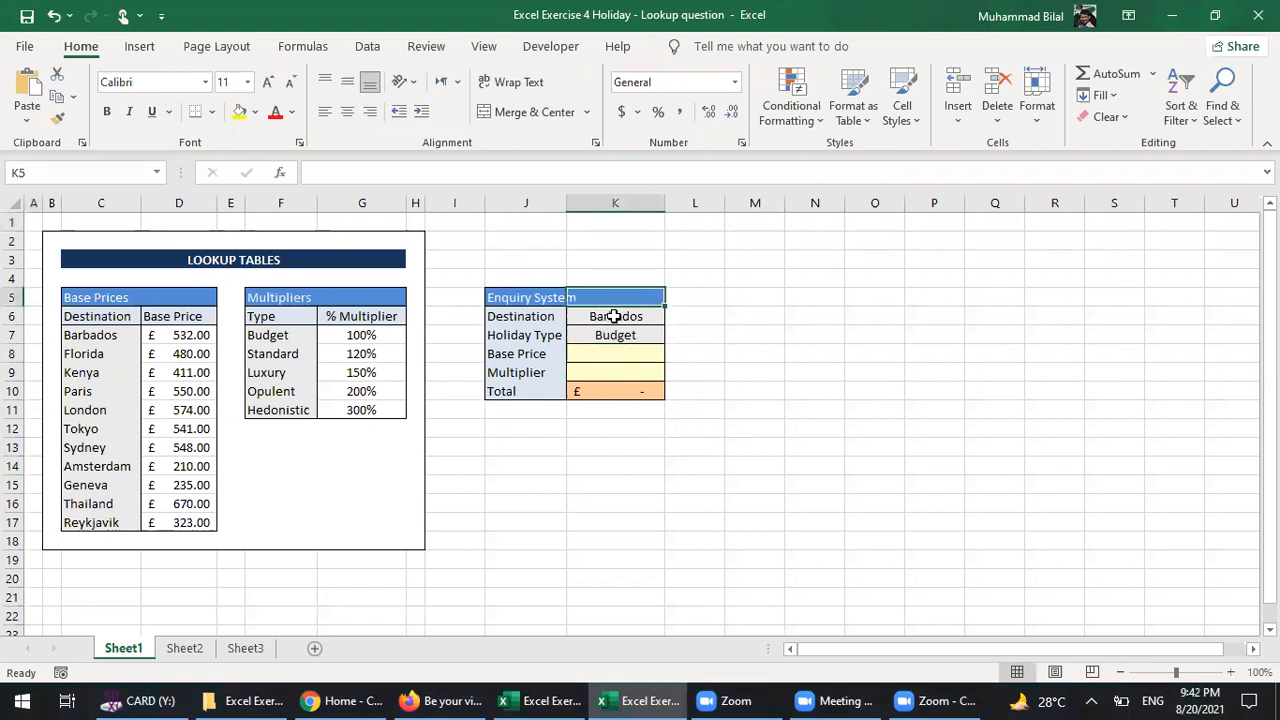
{"action": "left_click", "coordinate": [619, 356]}
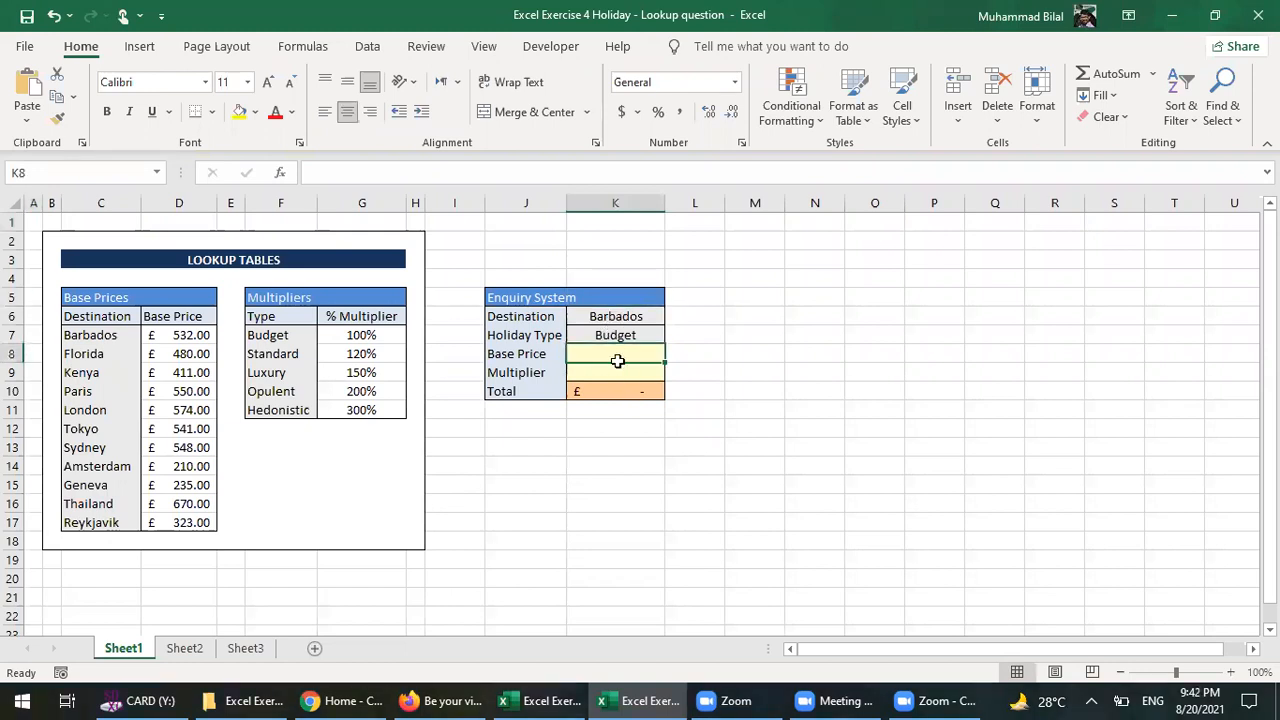
{"action": "left_click", "coordinate": [620, 316]}
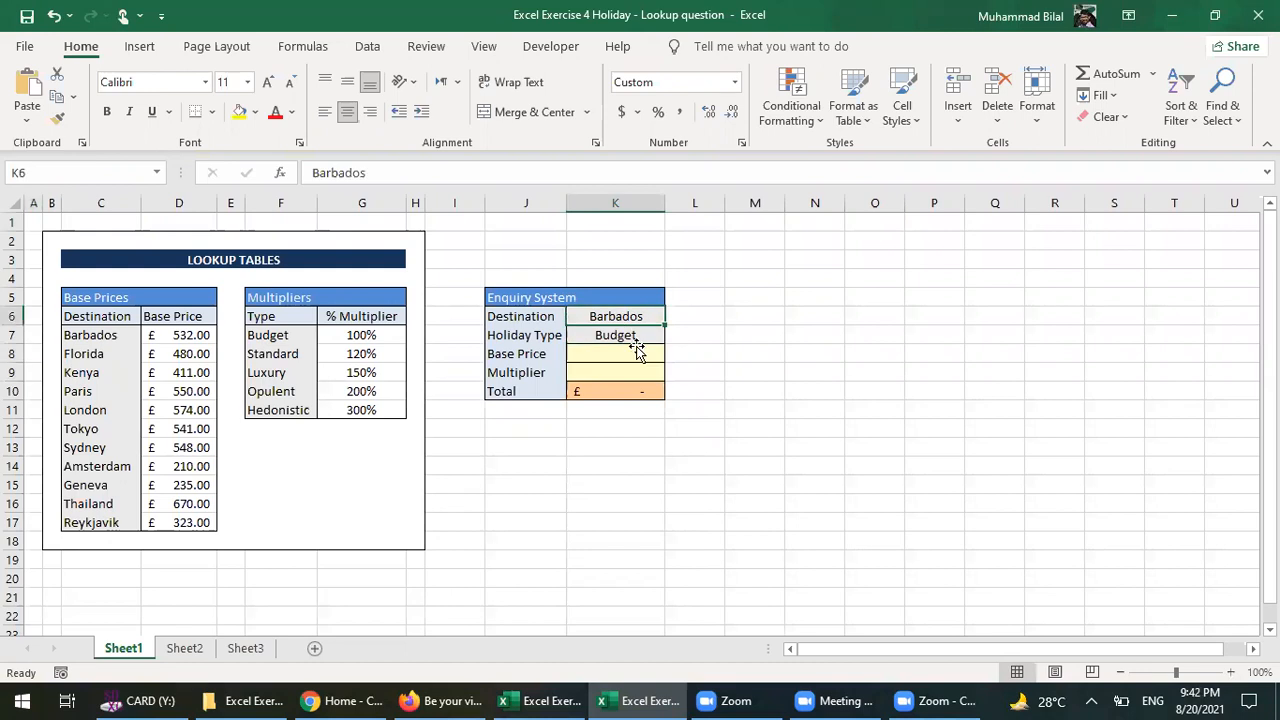
{"action": "left_click", "coordinate": [636, 340], "text": "shift"}
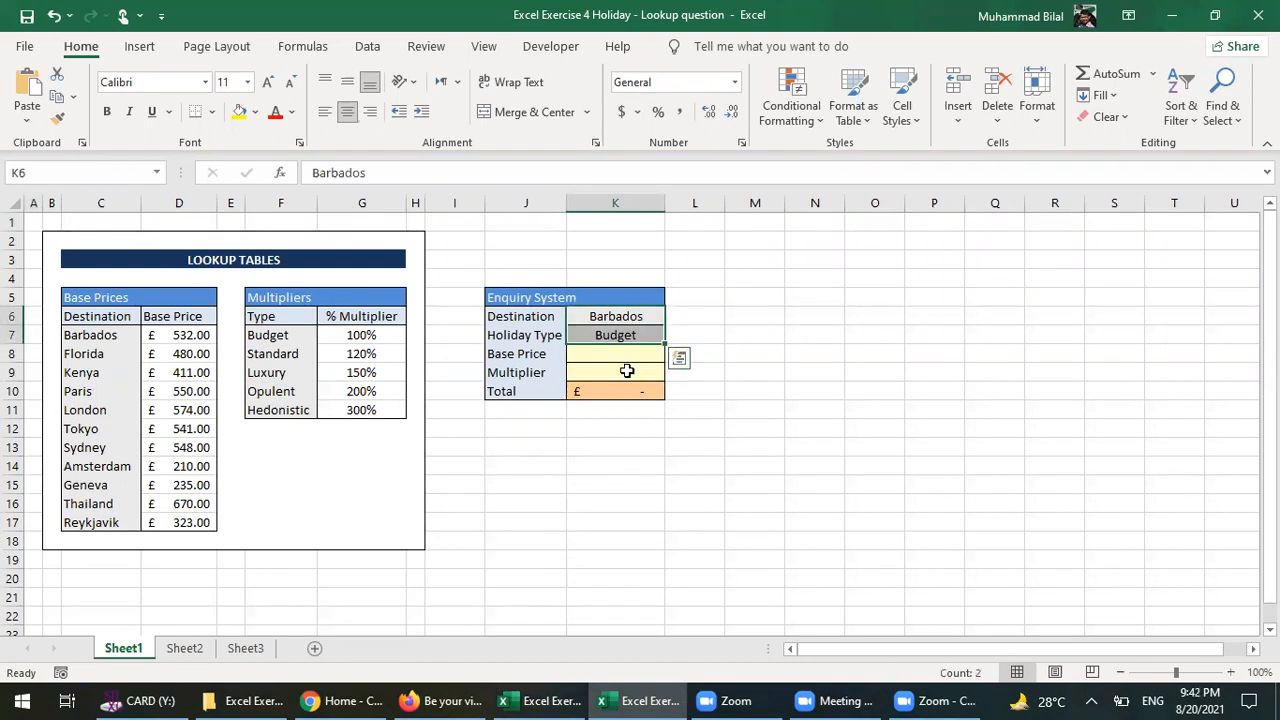
{"action": "left_click_drag", "start_coordinate": [627, 355], "coordinate": [636, 374]}
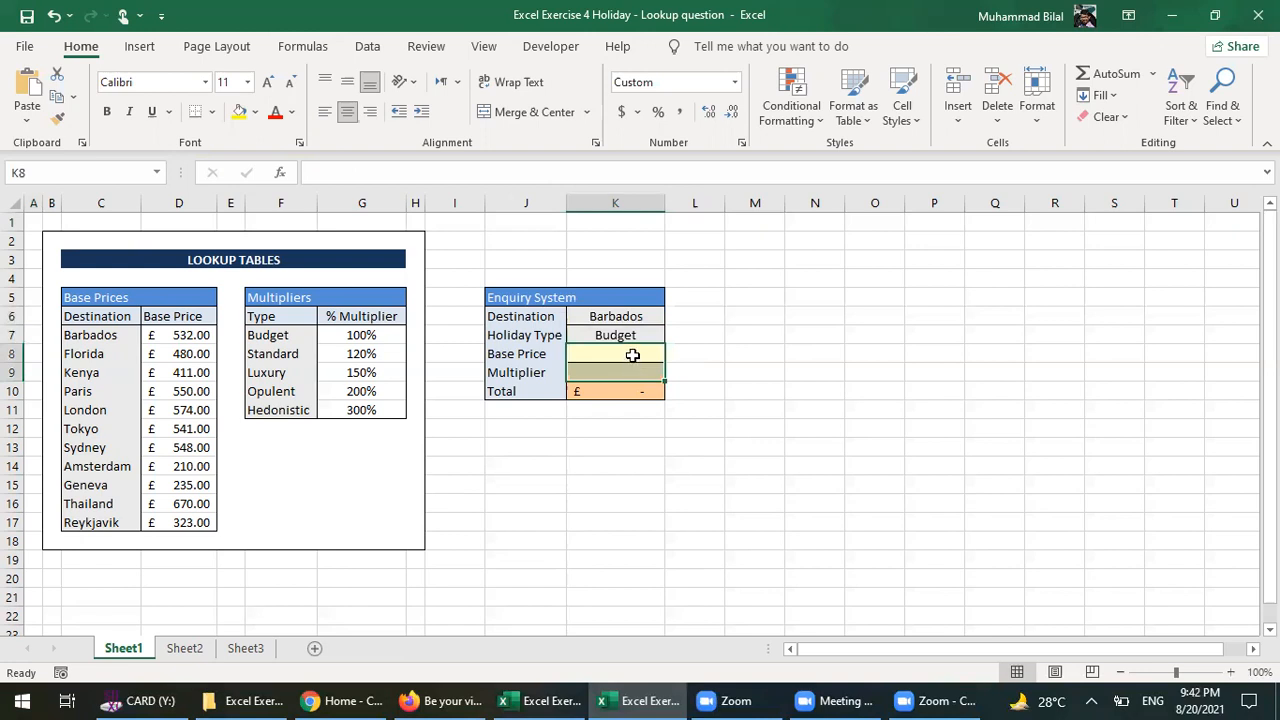
{"action": "left_click_drag", "start_coordinate": [638, 370], "coordinate": [638, 357]}
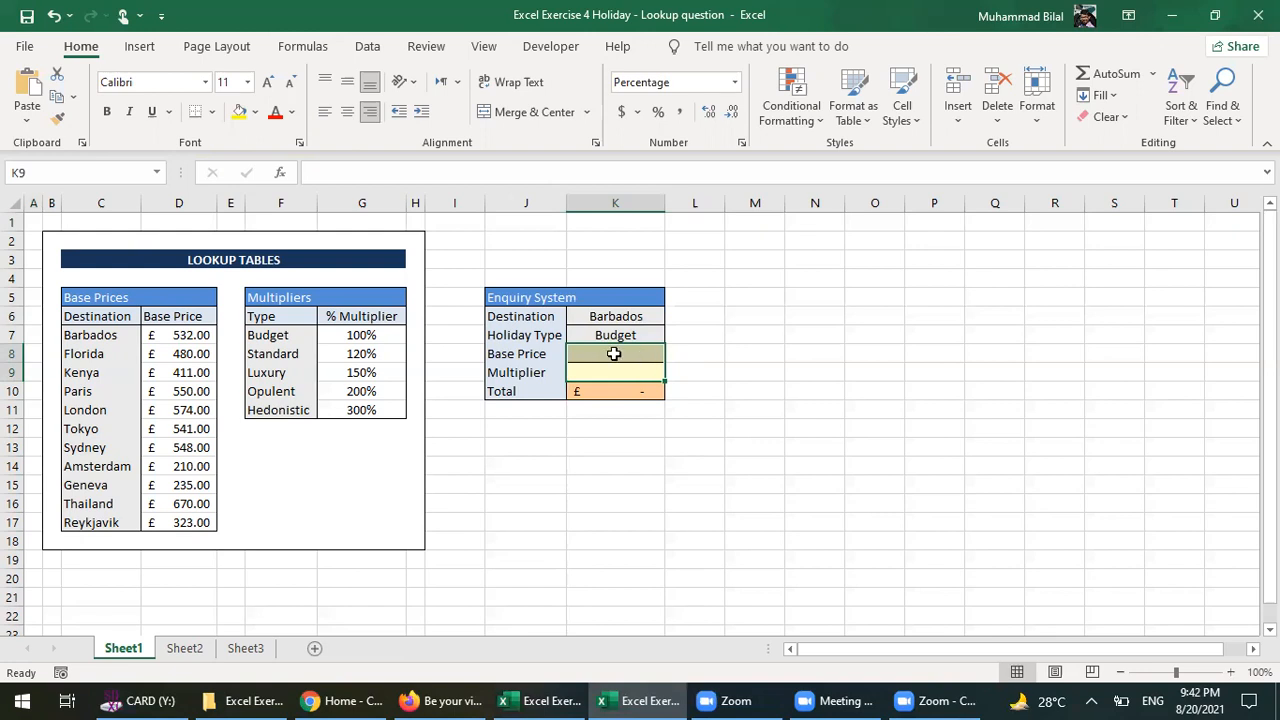
{"action": "left_click", "coordinate": [620, 353]}
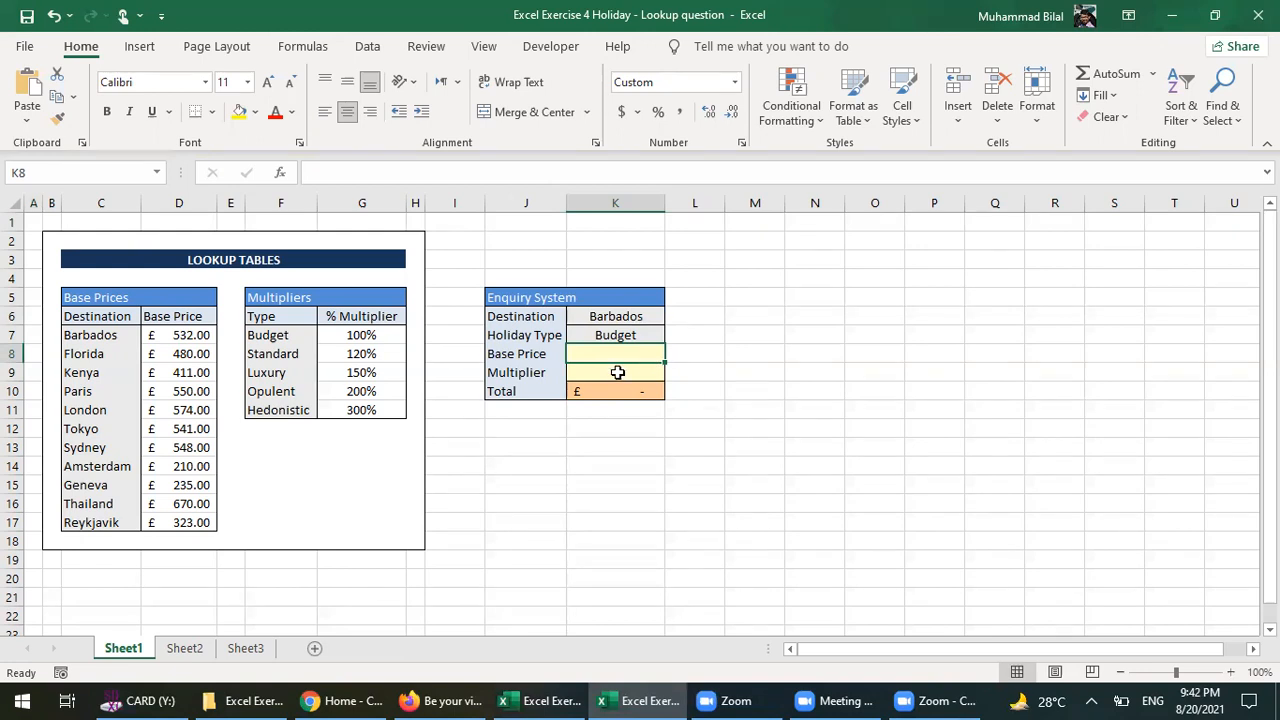
{"action": "left_click", "coordinate": [616, 373]}
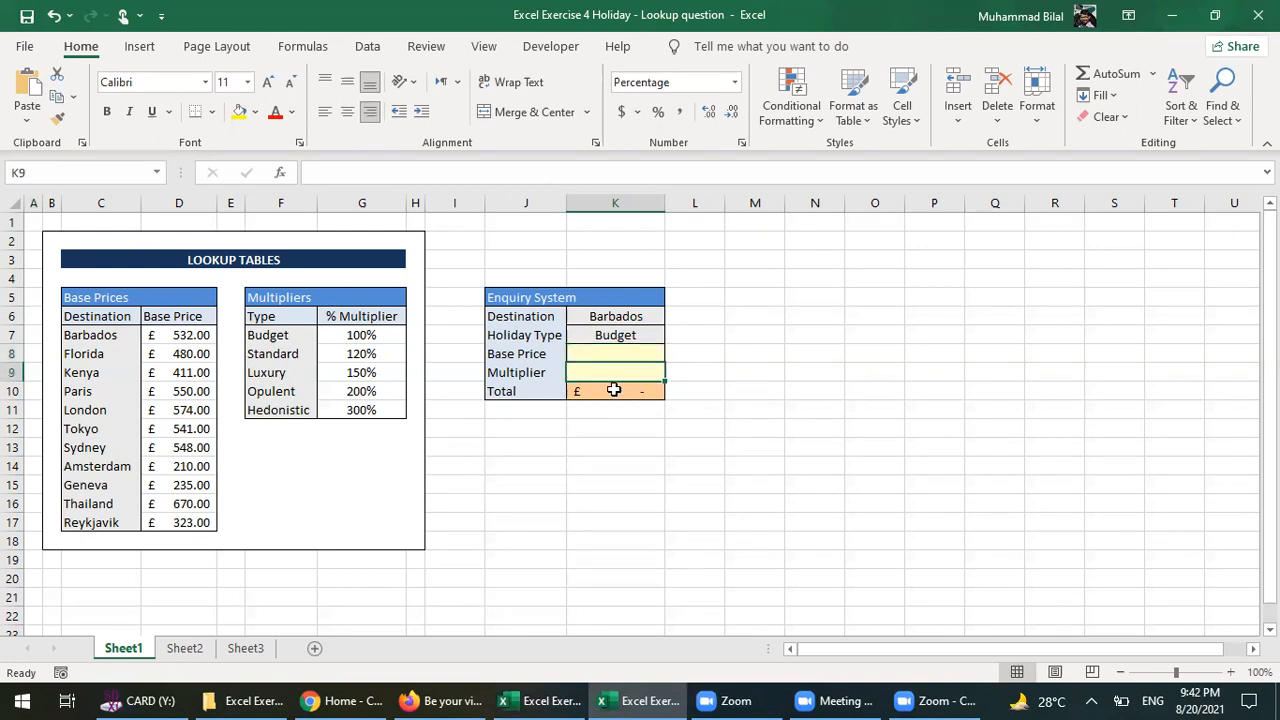
{"action": "left_click", "coordinate": [614, 390]}
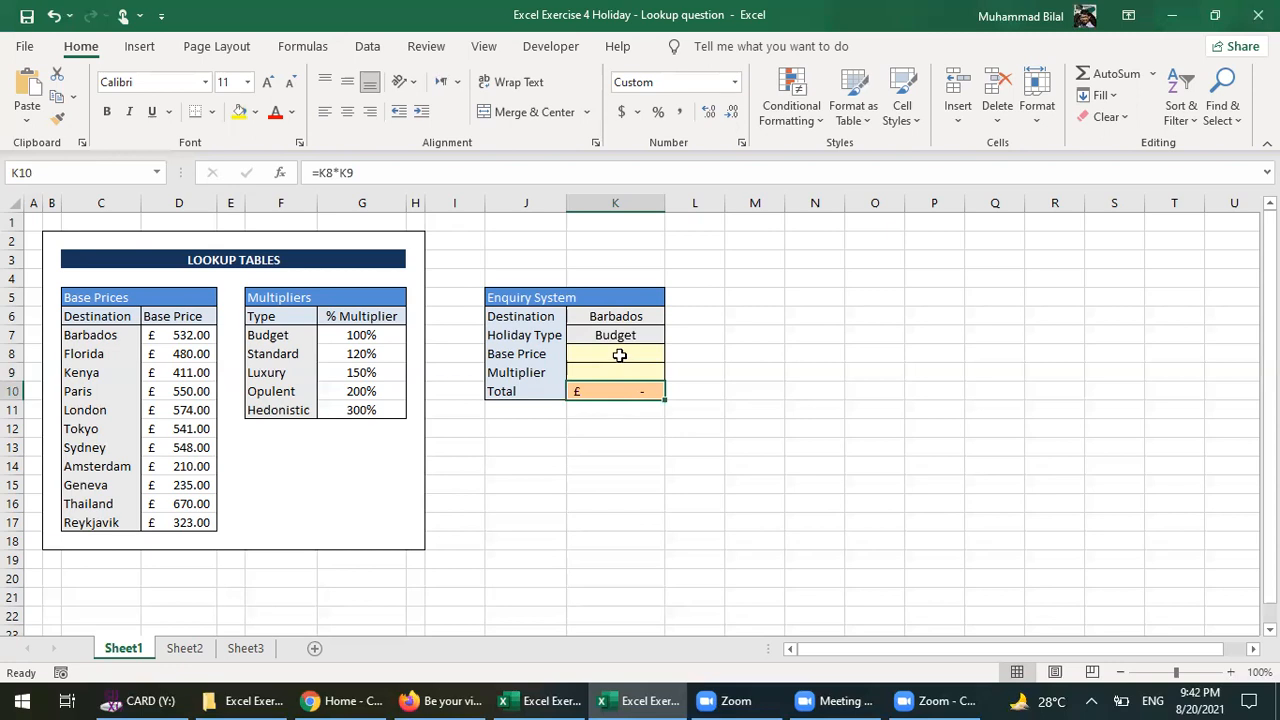
{"action": "left_click", "coordinate": [619, 355]}
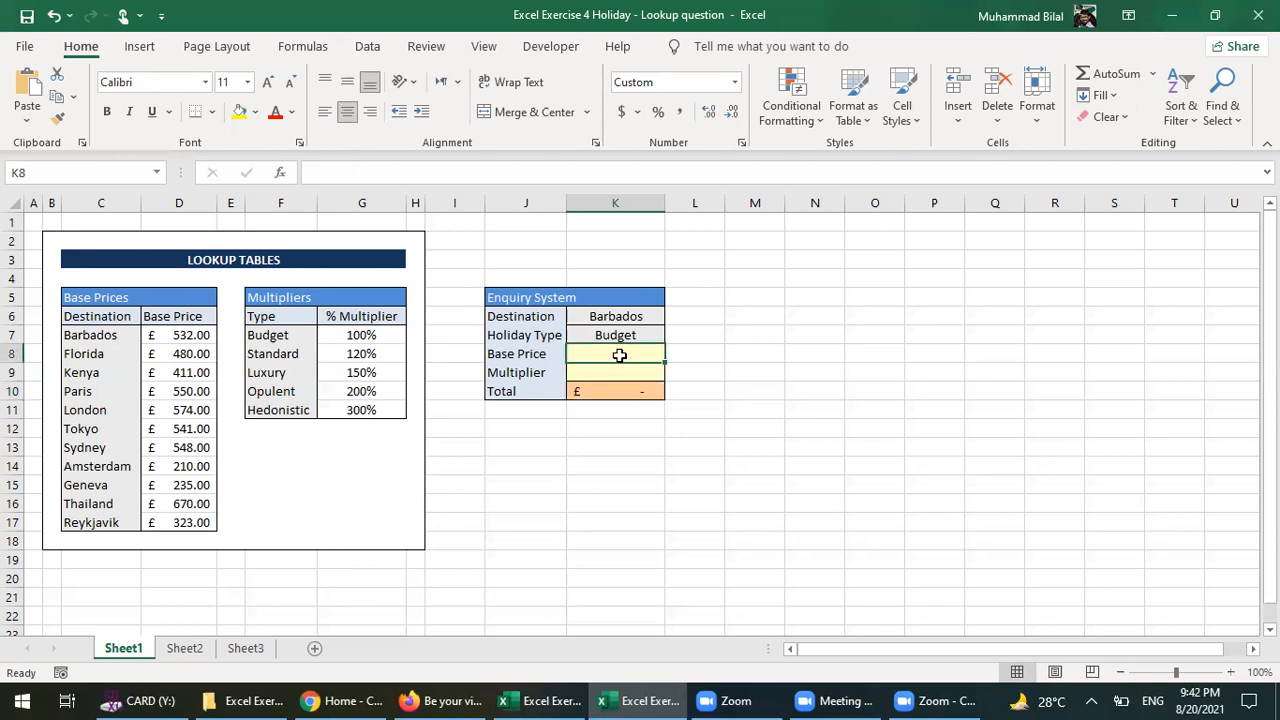
{"action": "type", "text": "="}
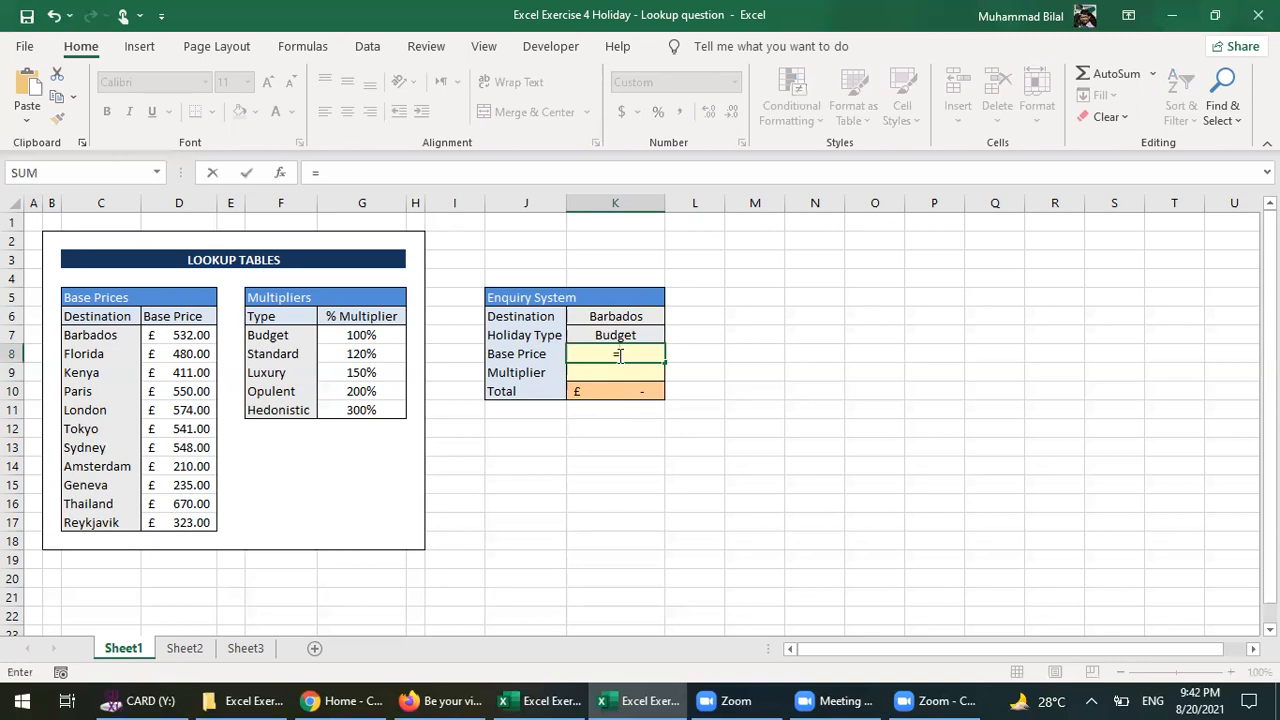
{"action": "type", "text": "vlookup"}
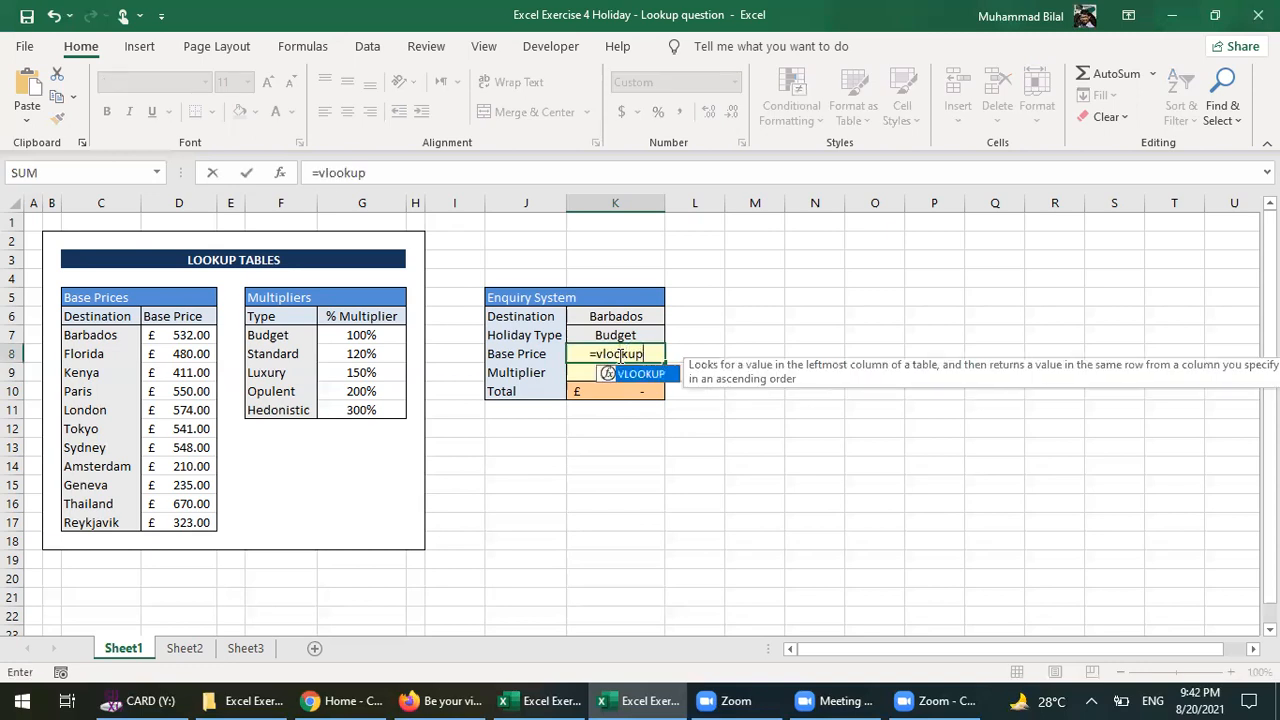
{"action": "left_click", "coordinate": [281, 174]}
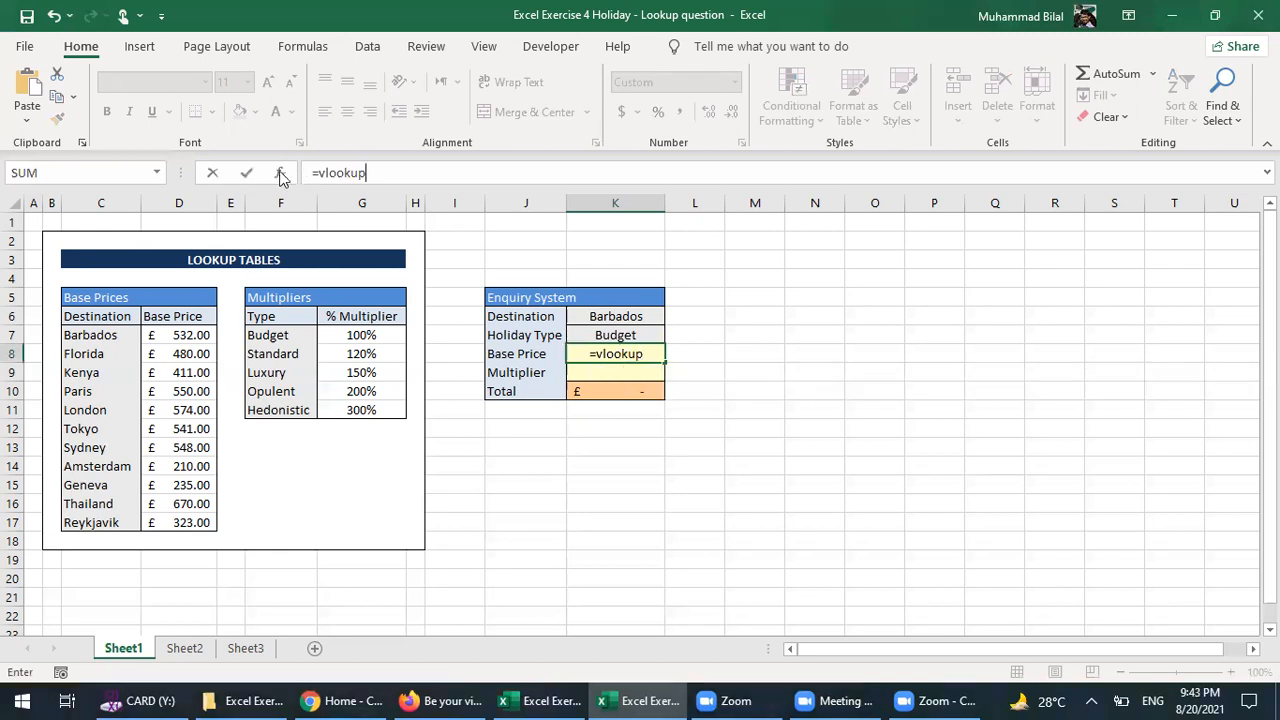
{"action": "left_click", "coordinate": [280, 173]}
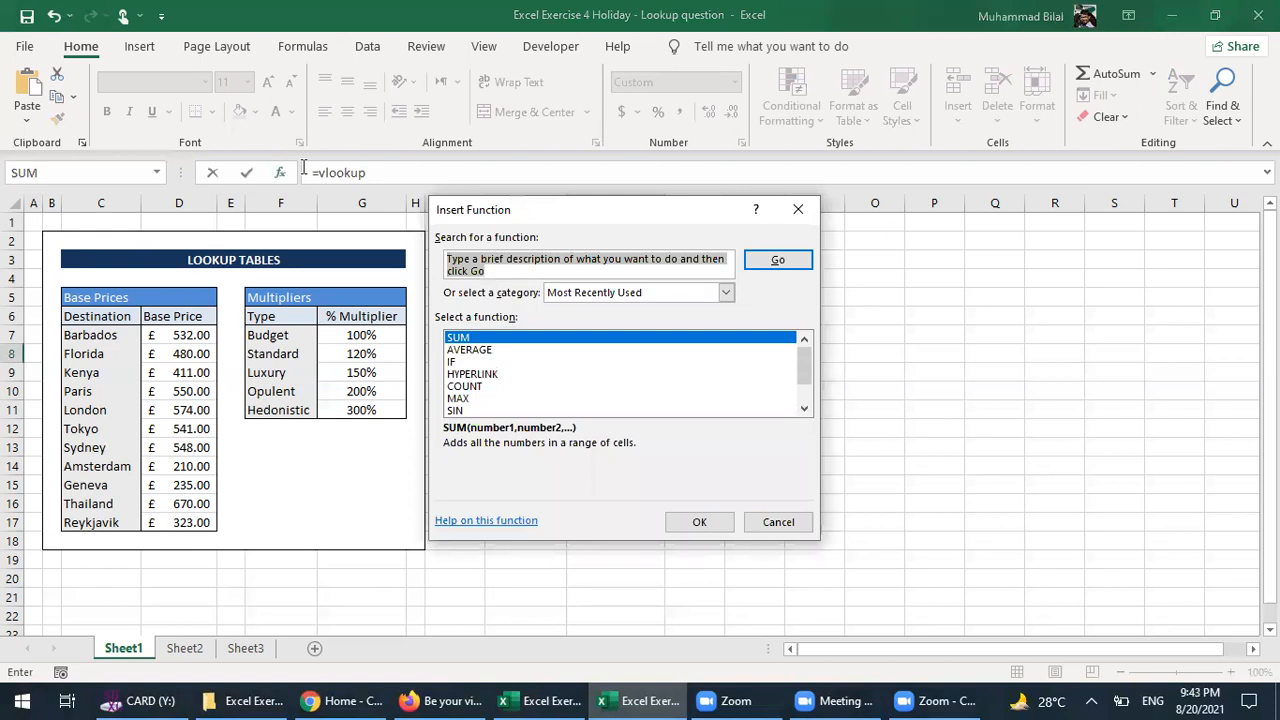
{"action": "key", "text": "Escape"}
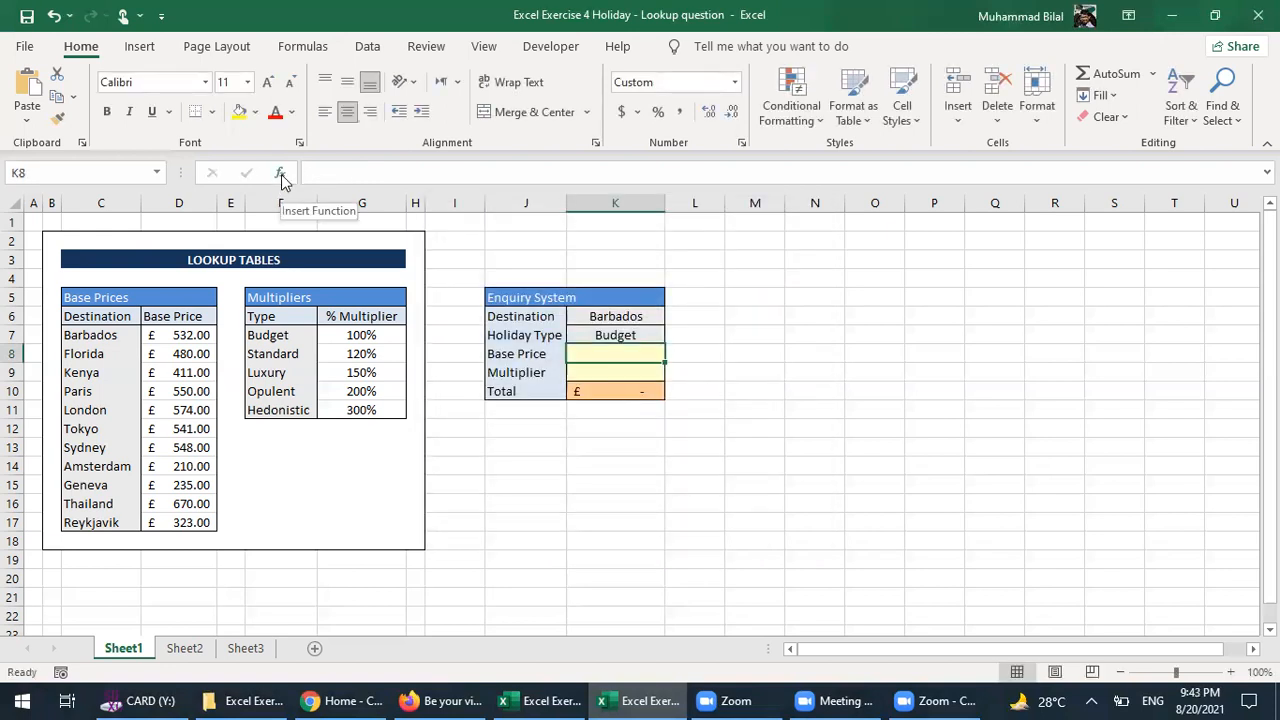
- Search the function library for vlookup and insert the VLOOKUP function in the Base Price cell K8
{"action": "left_click", "coordinate": [281, 174]}
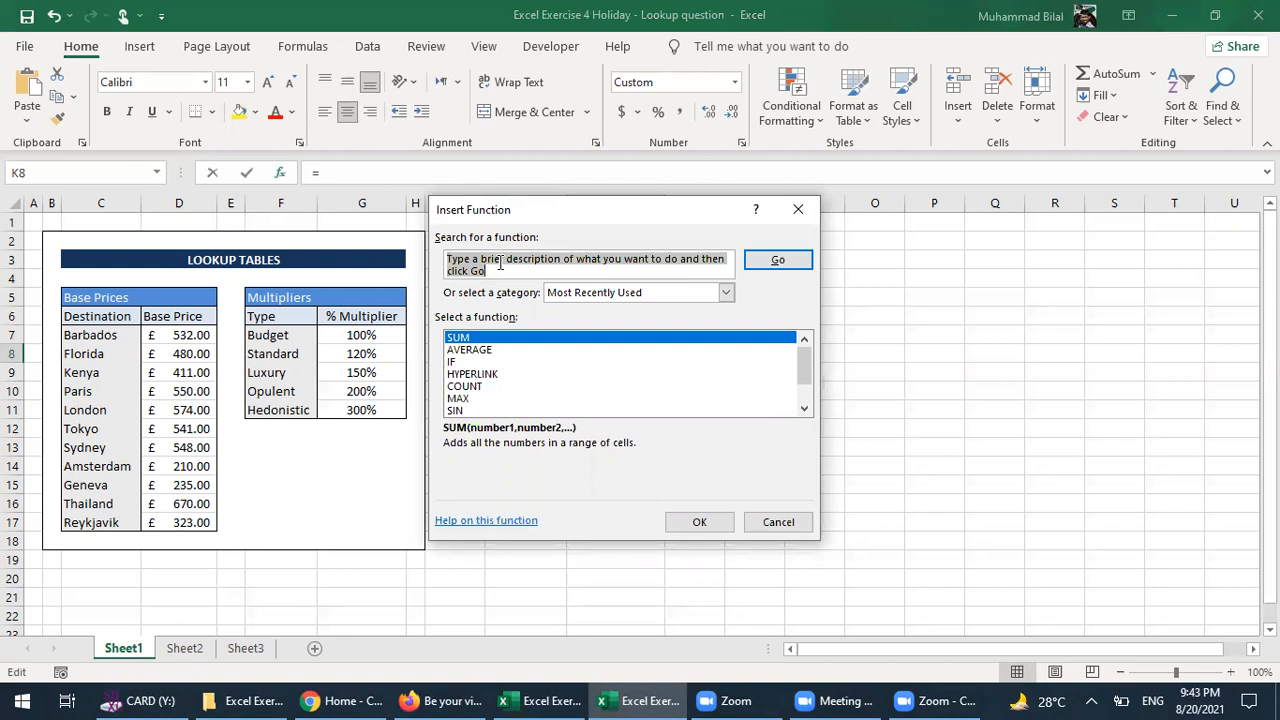
{"action": "type", "text": "vlookup"}
{"action": "left_click", "coordinate": [779, 261]}
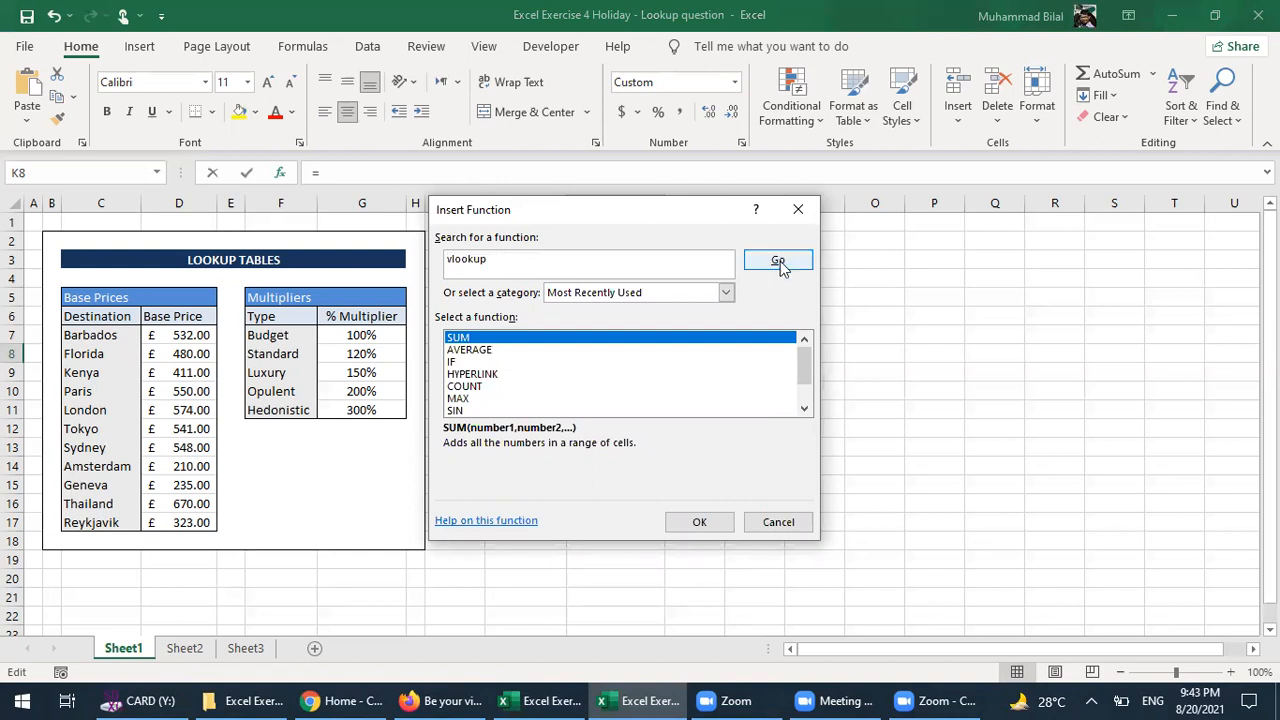
{"action": "left_click", "coordinate": [520, 337]}
{"action": "left_click", "coordinate": [689, 524]}
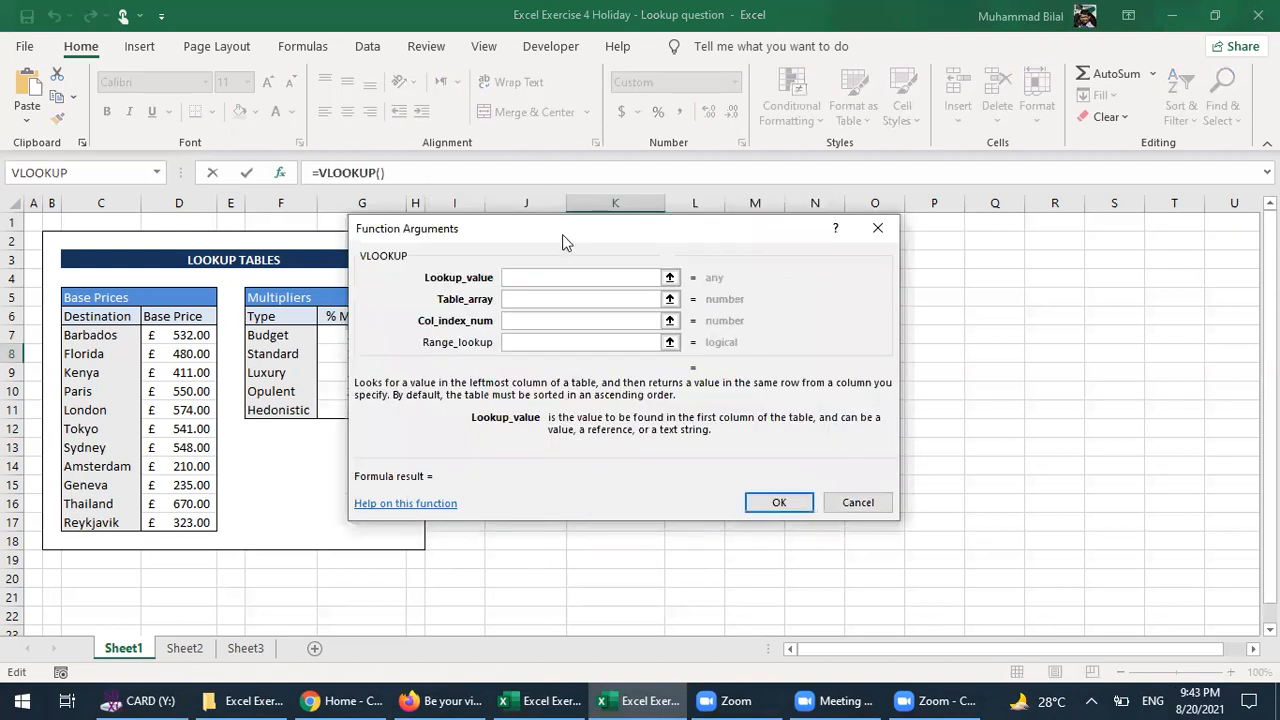
- Set the Base Price lookup's lookup value to the Destination cell K6 and its table array to the BasePrices range C7:D17
{"action": "left_click_drag", "start_coordinate": [561, 238], "coordinate": [886, 238]}
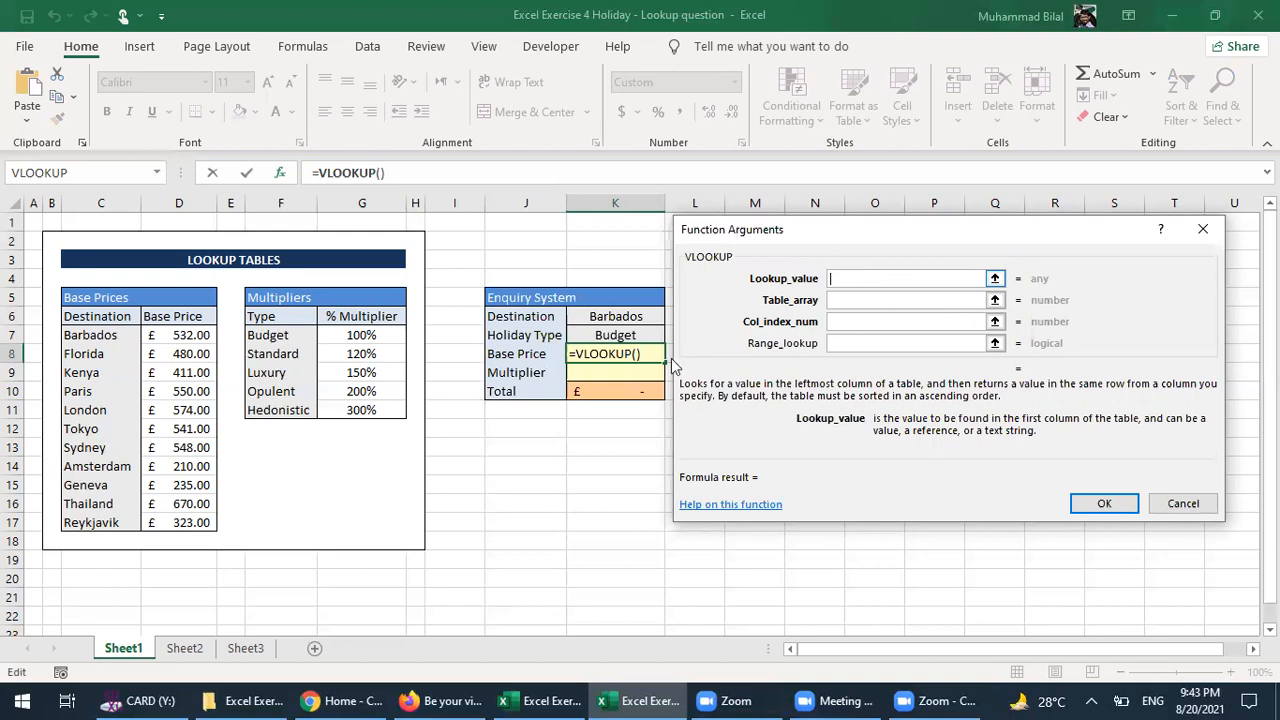
{"action": "left_click", "coordinate": [615, 315]}
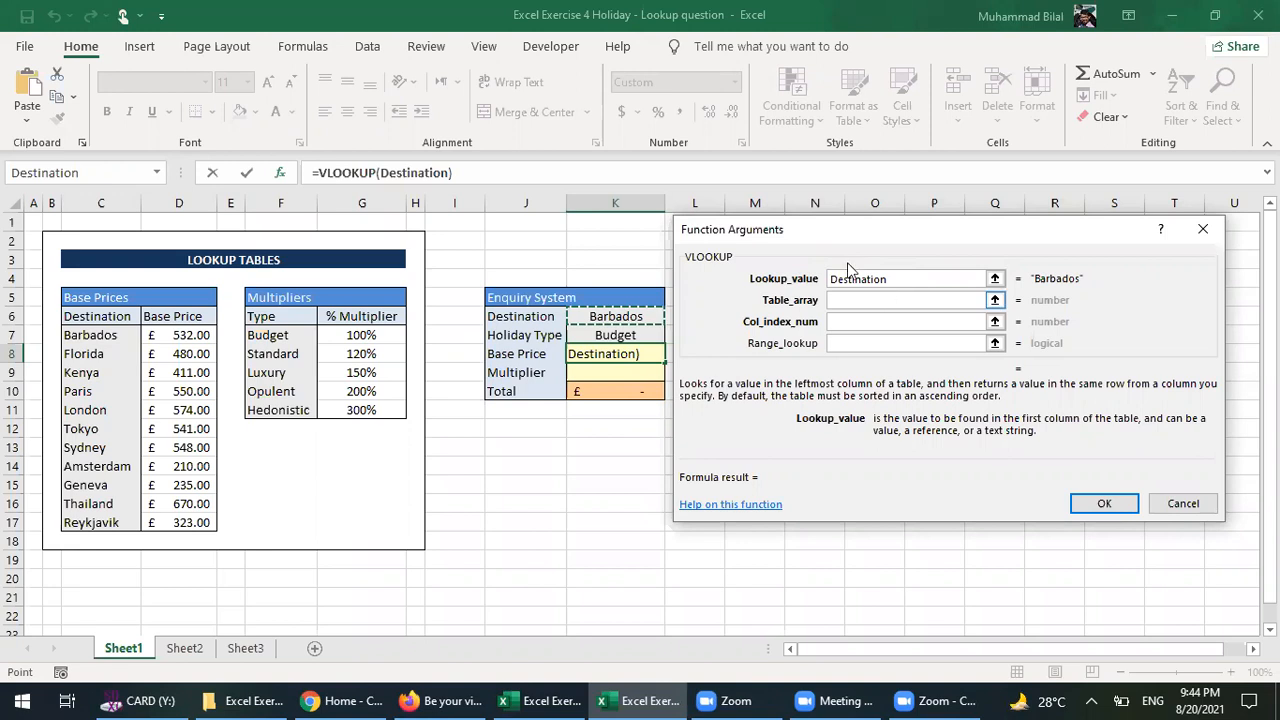
{"action": "key", "text": "Tab"}
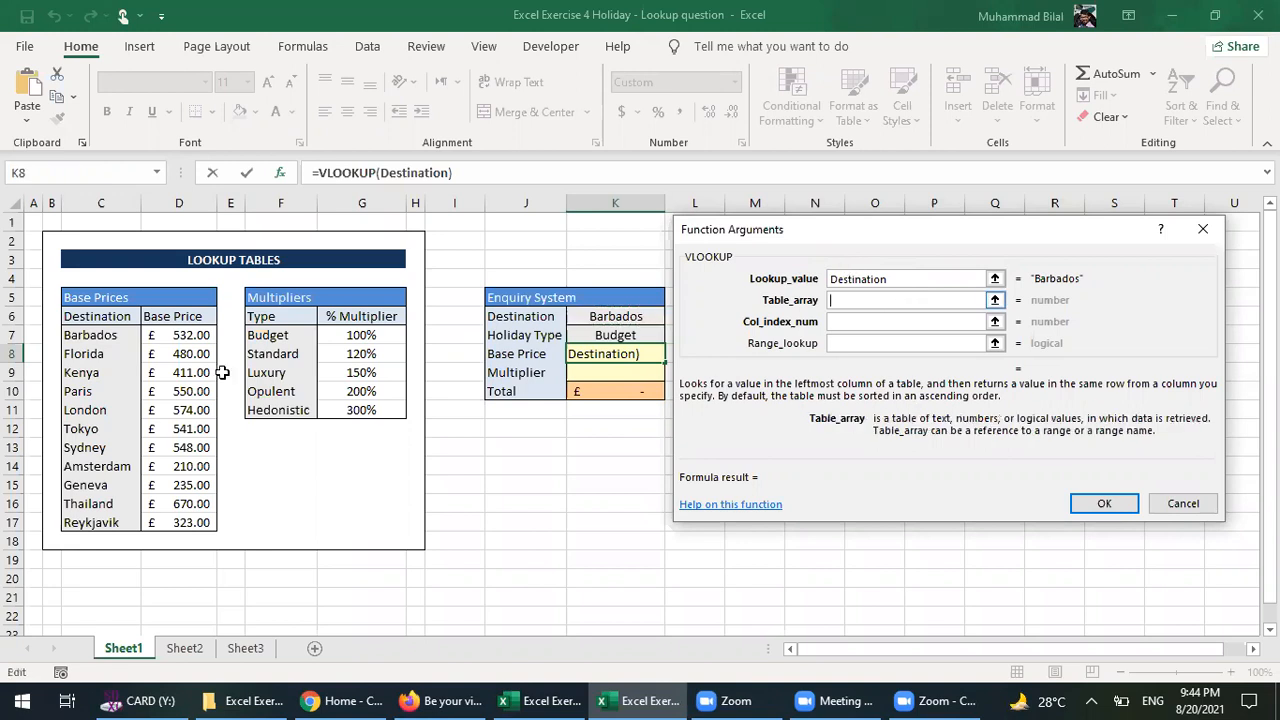
{"action": "left_click_drag", "start_coordinate": [102, 334], "coordinate": [194, 528]}
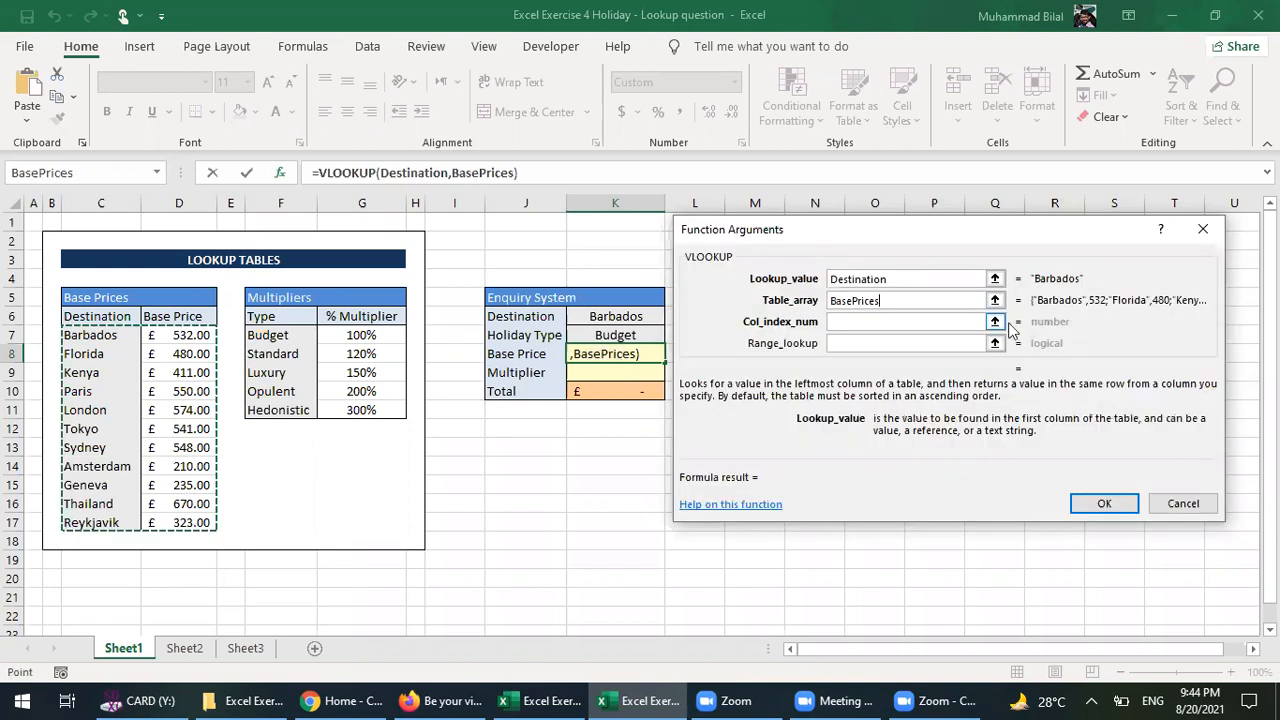
{"action": "left_click", "coordinate": [855, 300]}
- Set the column index number to 2 and the range lookup to 0, and complete the Base Price formula
{"action": "left_click", "coordinate": [879, 321]}
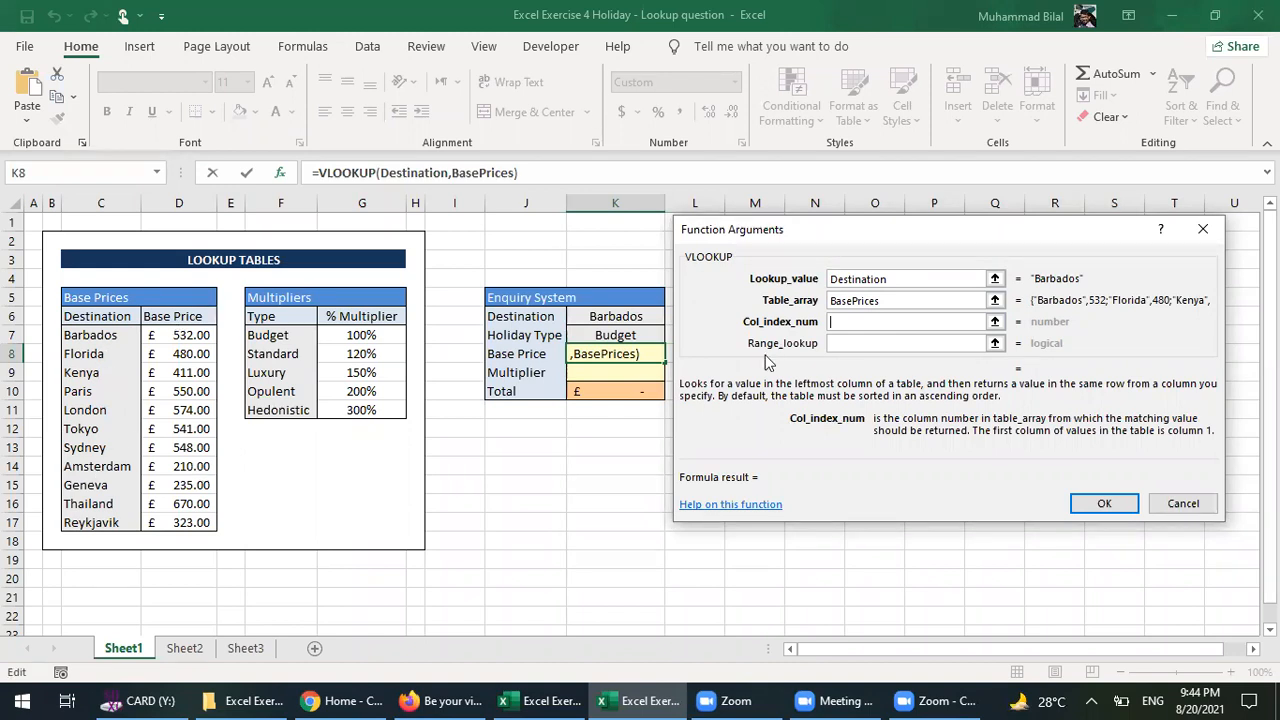
{"action": "type", "text": "2"}
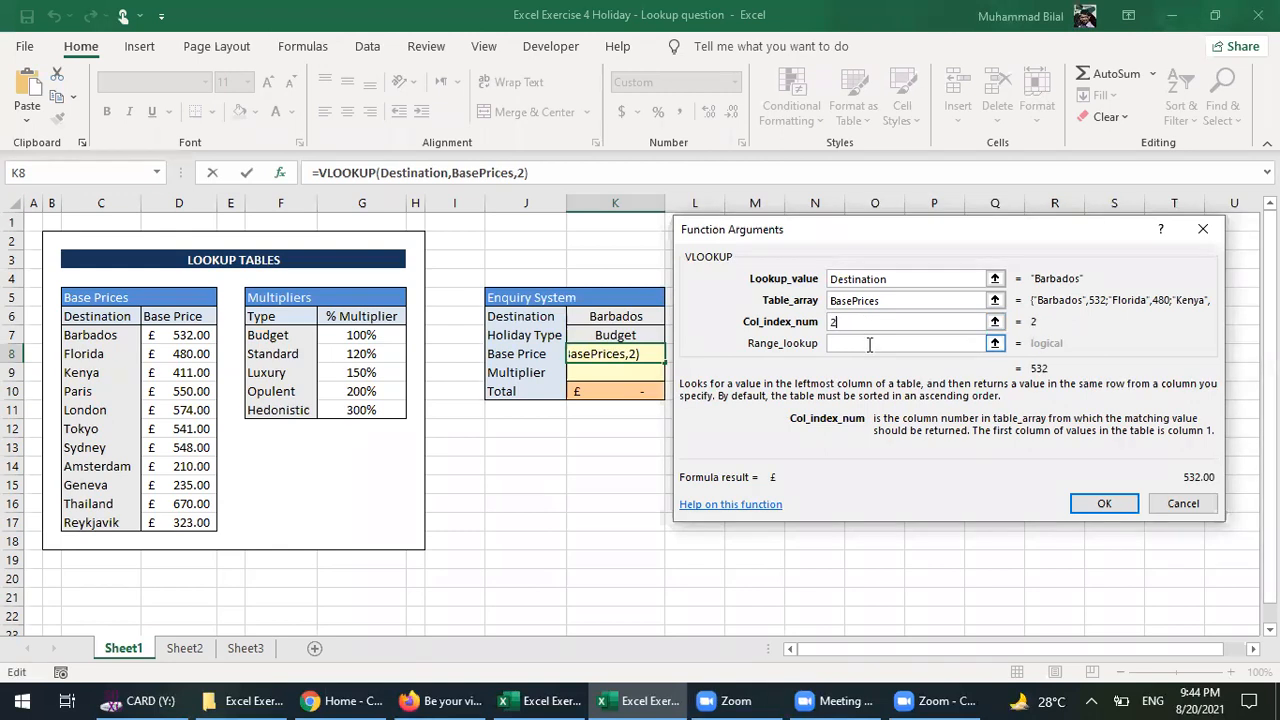
{"action": "left_click", "coordinate": [869, 344]}
{"action": "type", "text": "0"}
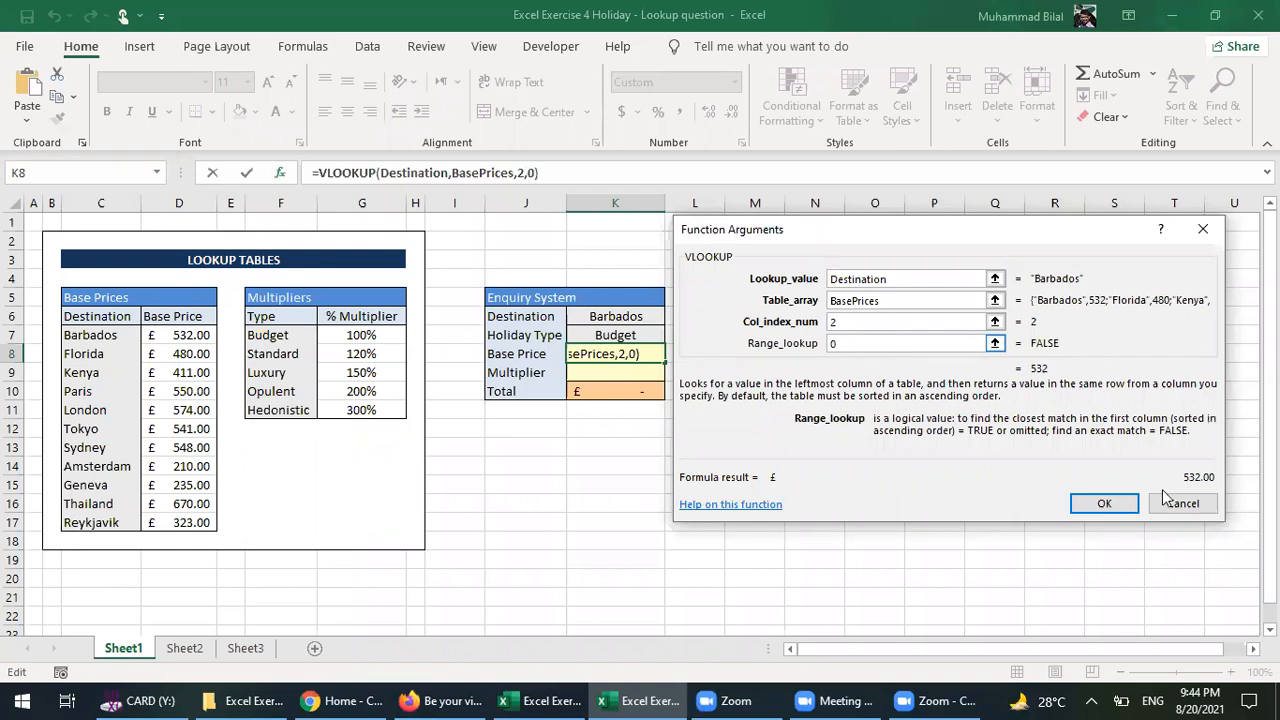
{"action": "left_click", "coordinate": [1104, 505]}
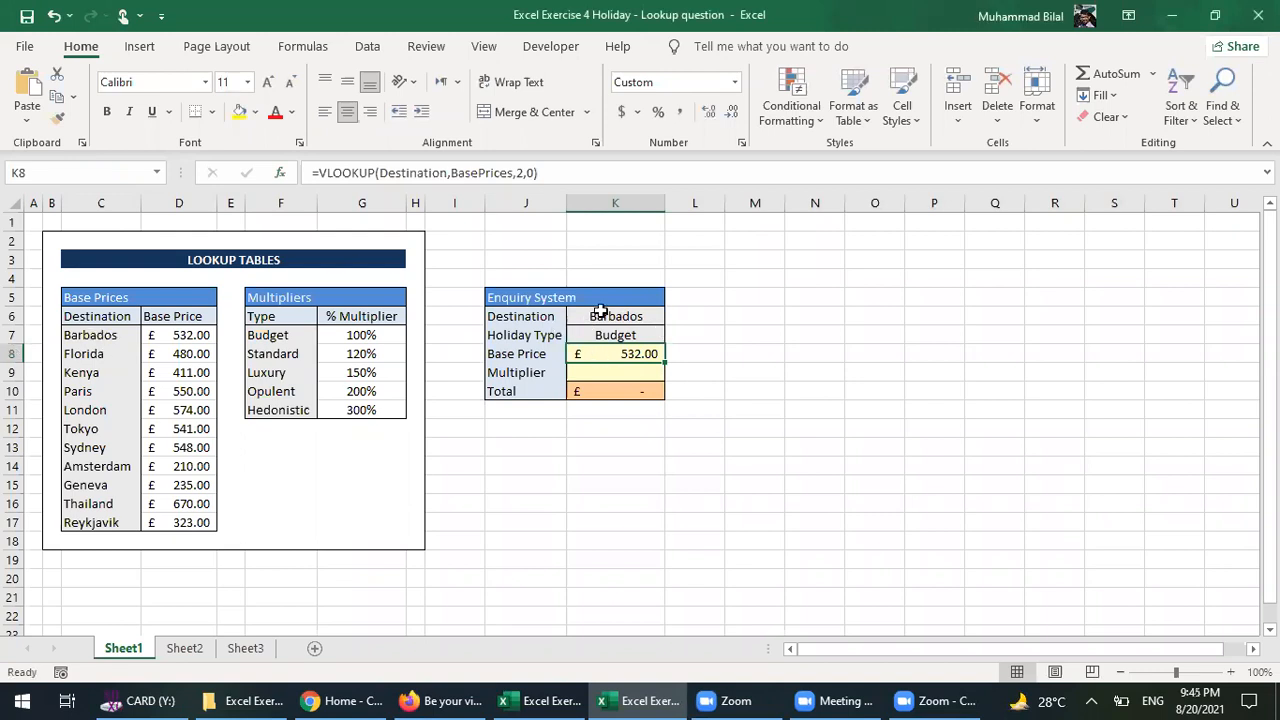
- Change the destination in the Enquiry System to Florida to test the Base Price lookup
{"action": "left_click", "coordinate": [599, 311]}
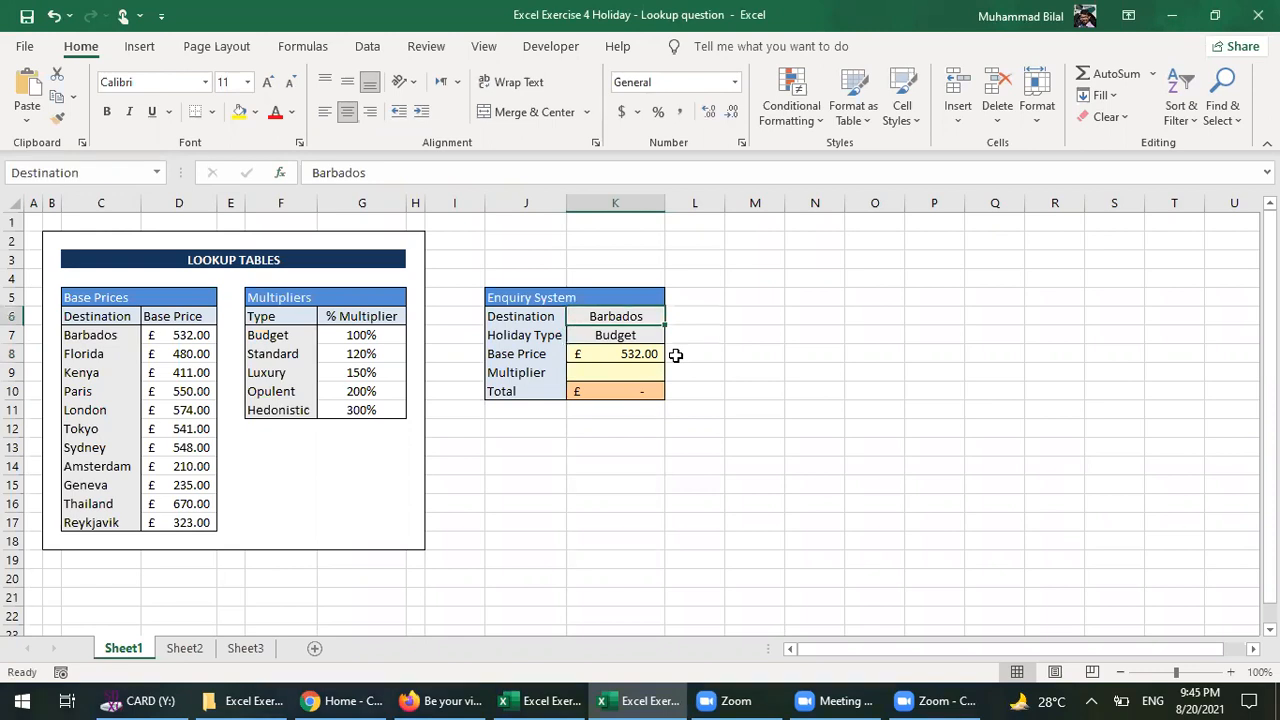
{"action": "type", "text": "Florida"}
{"action": "key", "text": "Return"}
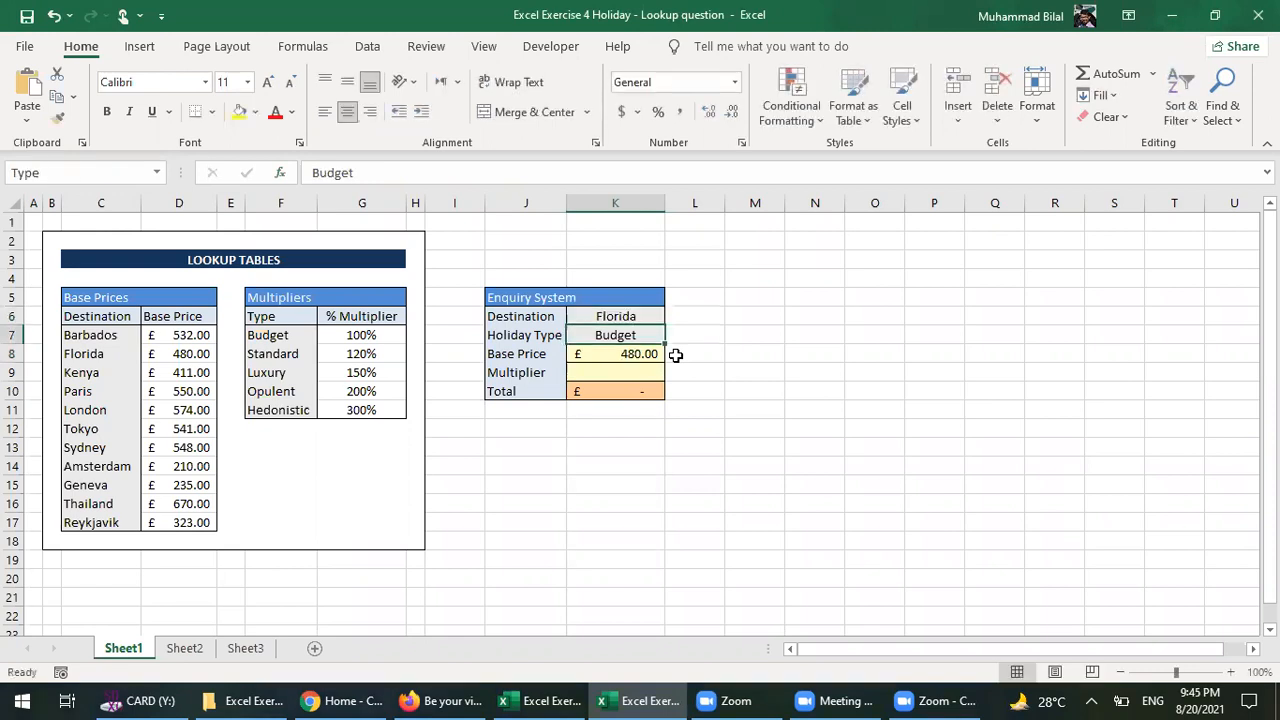
- Search the function library for vlookup and insert the VLOOKUP function in the Multiplier cell K9
{"action": "left_click", "coordinate": [608, 369]}
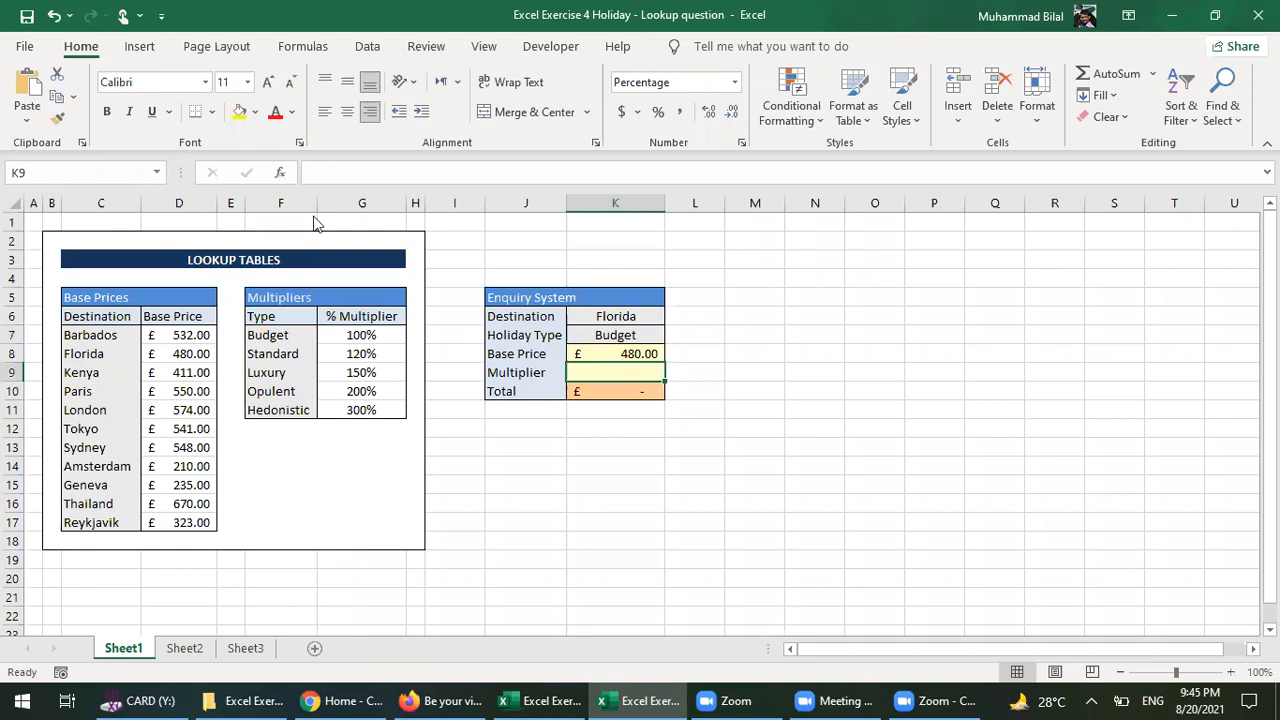
{"action": "key", "text": "shift+F3"}
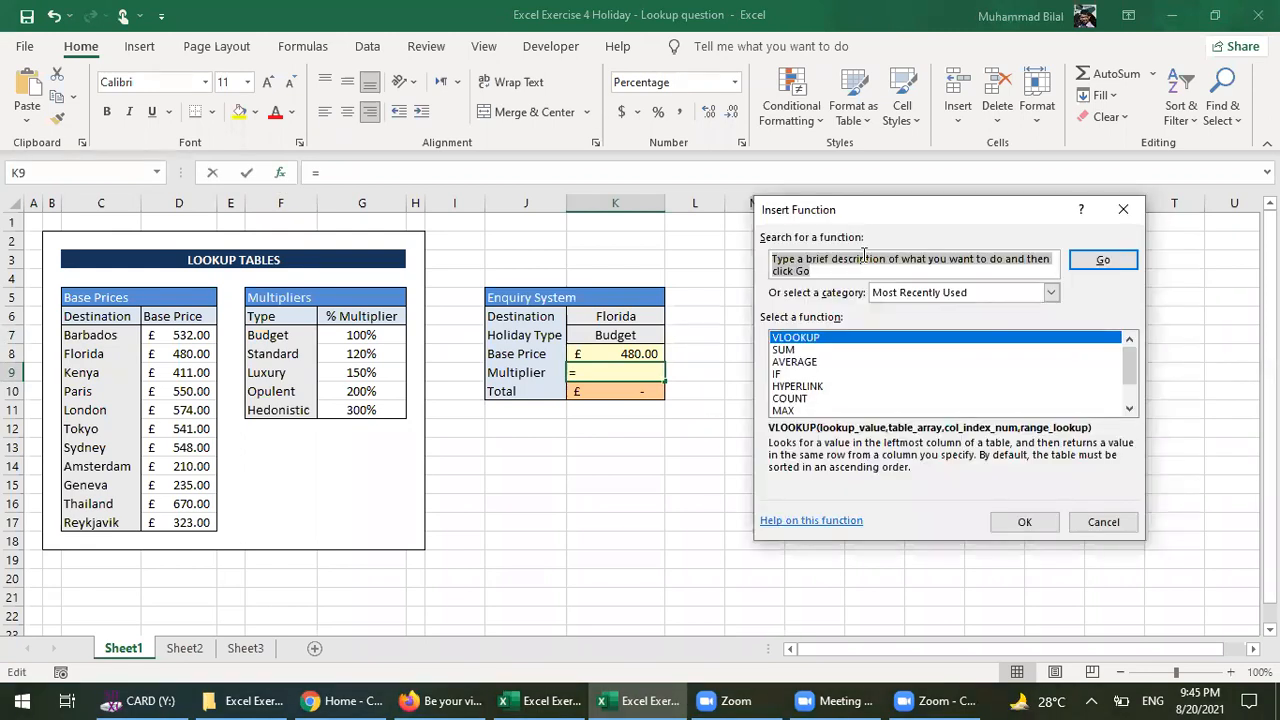
{"action": "type", "text": "vo"}
{"action": "key", "text": "BackSpace"}
{"action": "type", "text": "loojup"}
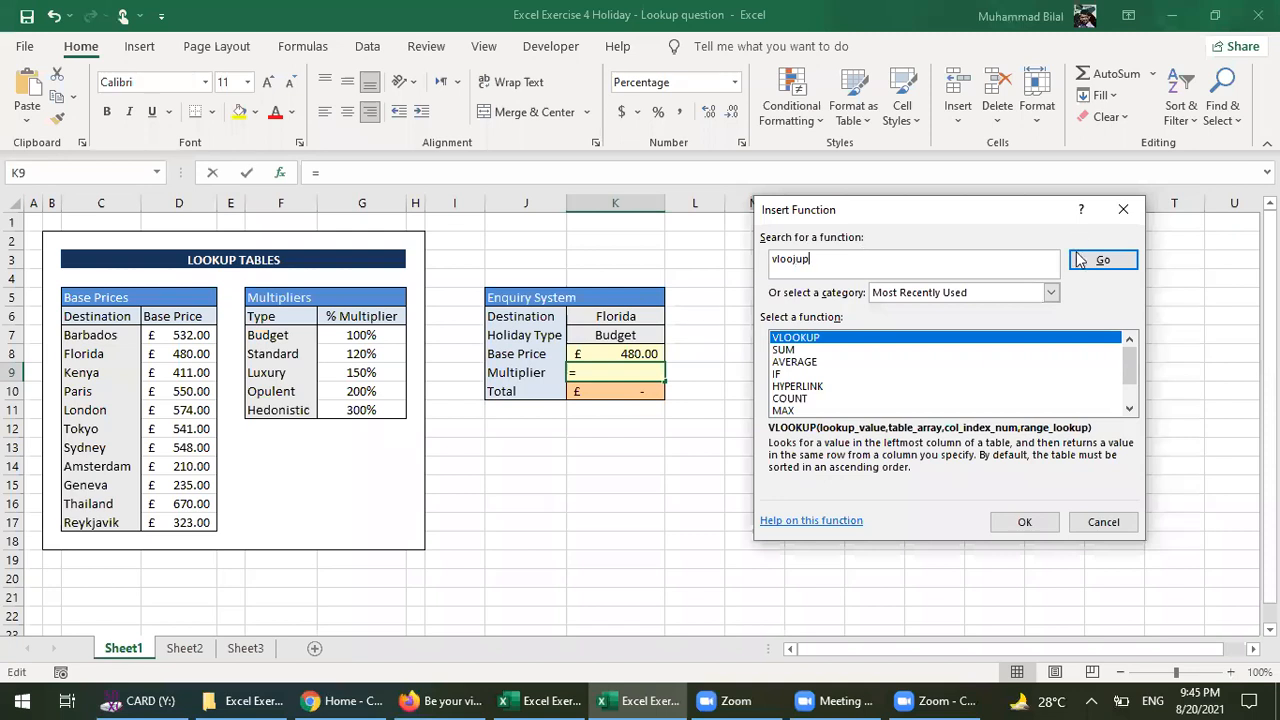
{"action": "key", "text": "BackSpace"}
{"action": "key", "text": "BackSpace"}
{"action": "key", "text": "BackSpace"}
{"action": "key", "text": "BackSpace"}
{"action": "type", "text": "okuo"}
{"action": "key", "text": "BackSpace"}
{"action": "type", "text": "p"}
{"action": "left_click", "coordinate": [1078, 260]}
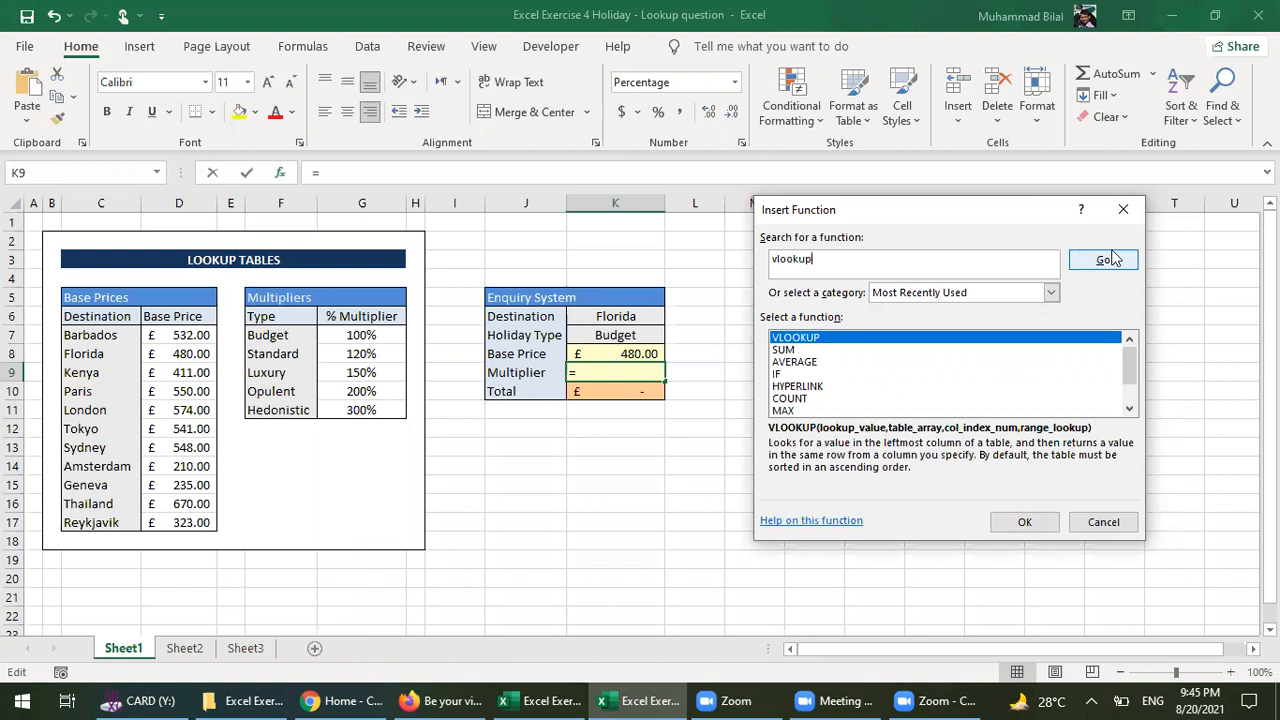
{"action": "left_click", "coordinate": [1032, 521]}
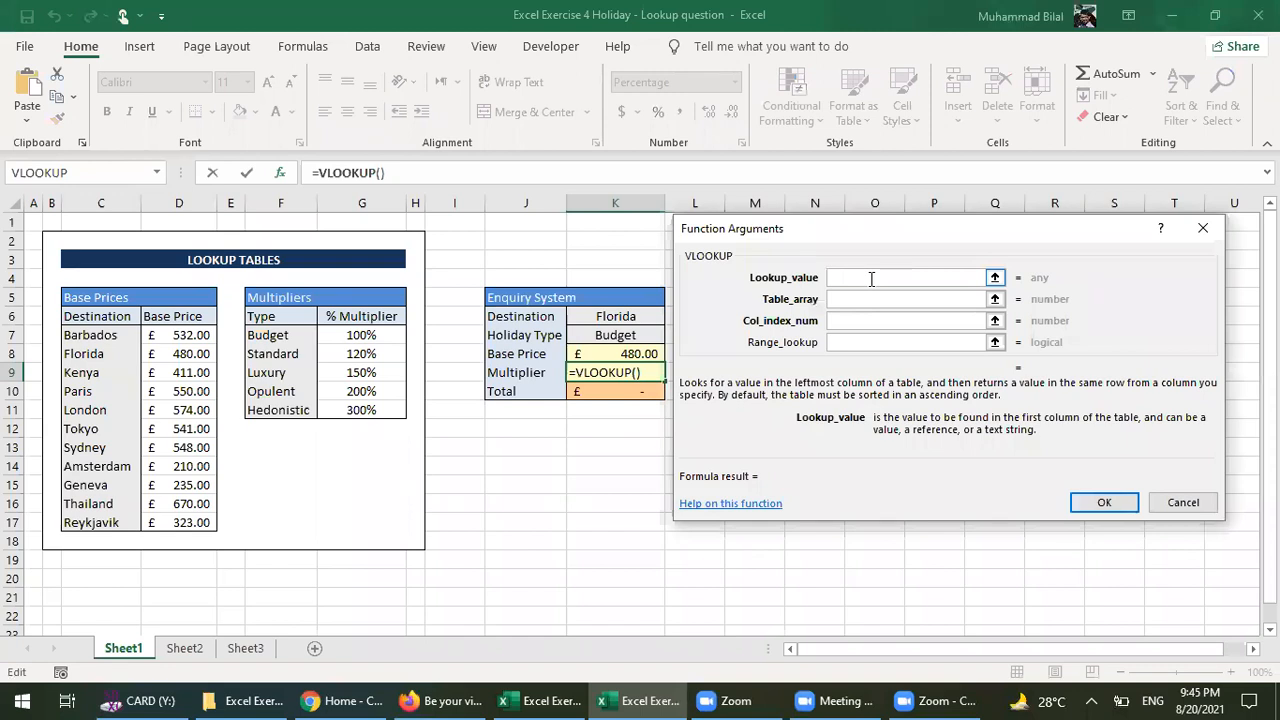
- Set the Multiplier lookup's lookup value to the Holiday Type cell K7 and its table array to the Multipliers range F7:G11
{"action": "left_click", "coordinate": [600, 335]}
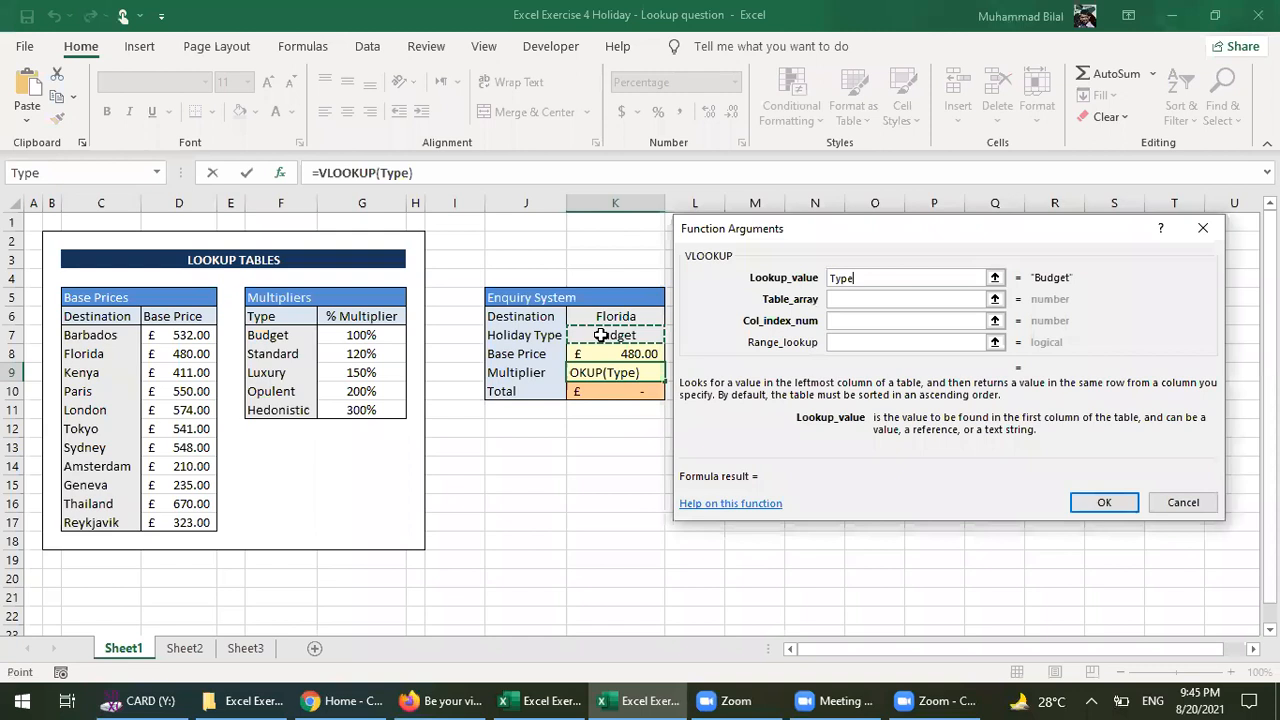
{"action": "left_click", "coordinate": [866, 299]}
{"action": "left_click_drag", "start_coordinate": [277, 334], "coordinate": [358, 410]}
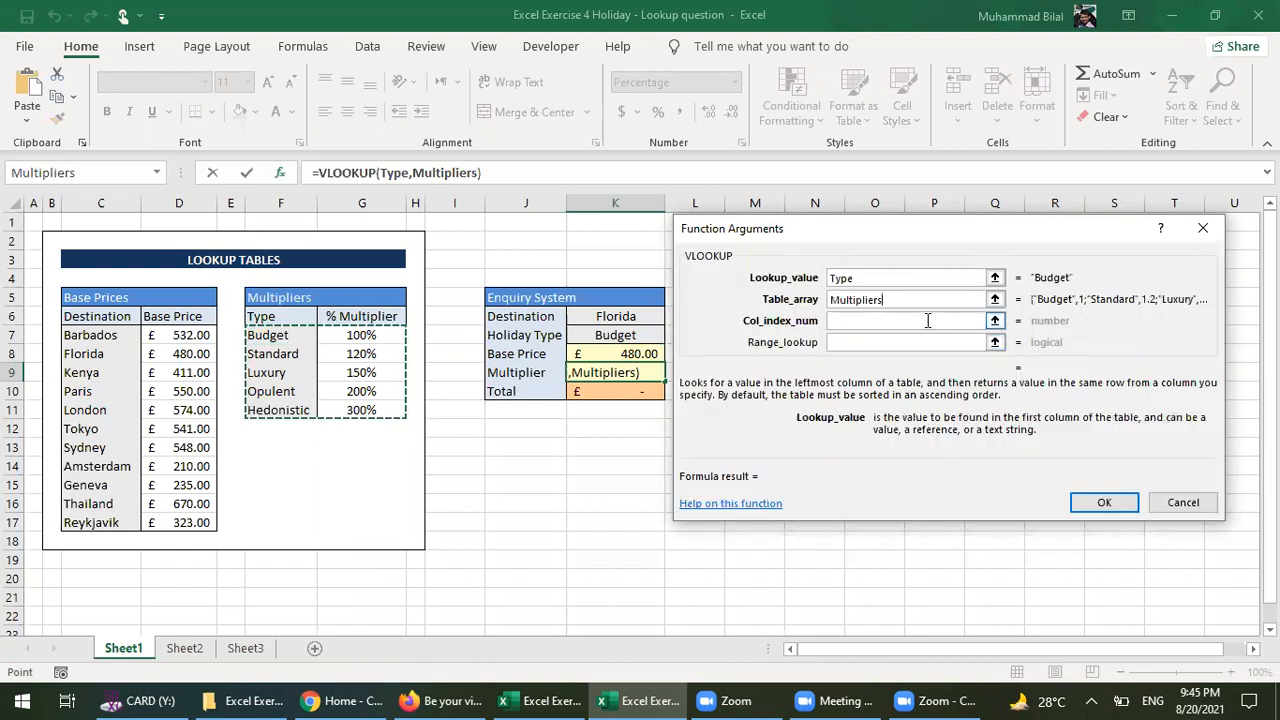
- Set the Multiplier lookup's column index number to 2 and range lookup to 0, and complete the formula
{"action": "left_click", "coordinate": [928, 320]}
{"action": "type", "text": "2"}
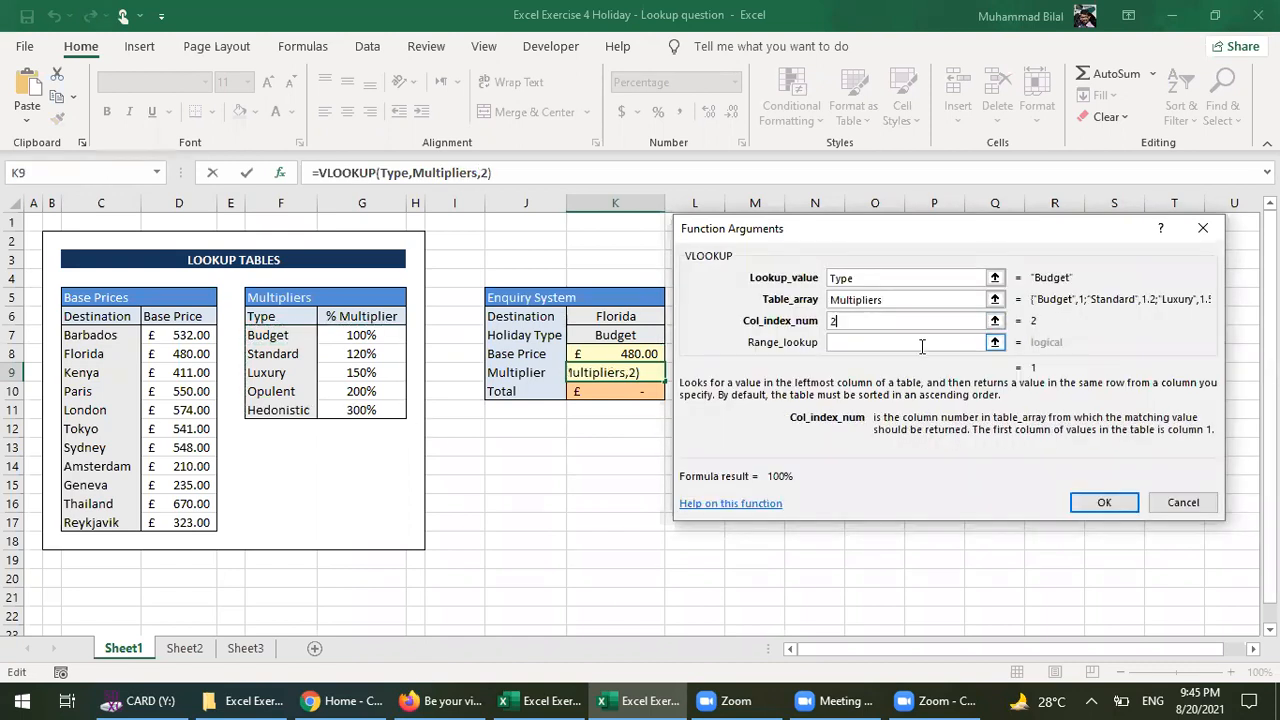
{"action": "left_click", "coordinate": [922, 343]}
{"action": "type", "text": "0"}
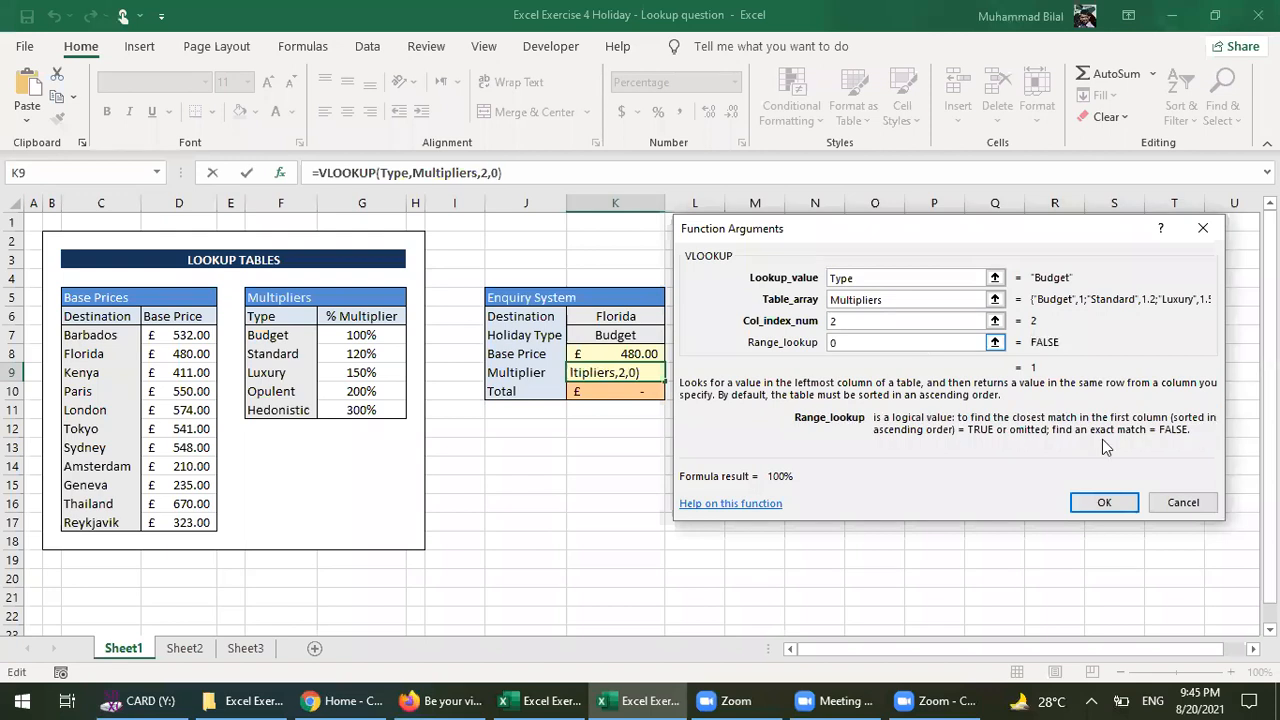
{"action": "left_click", "coordinate": [1102, 503]}
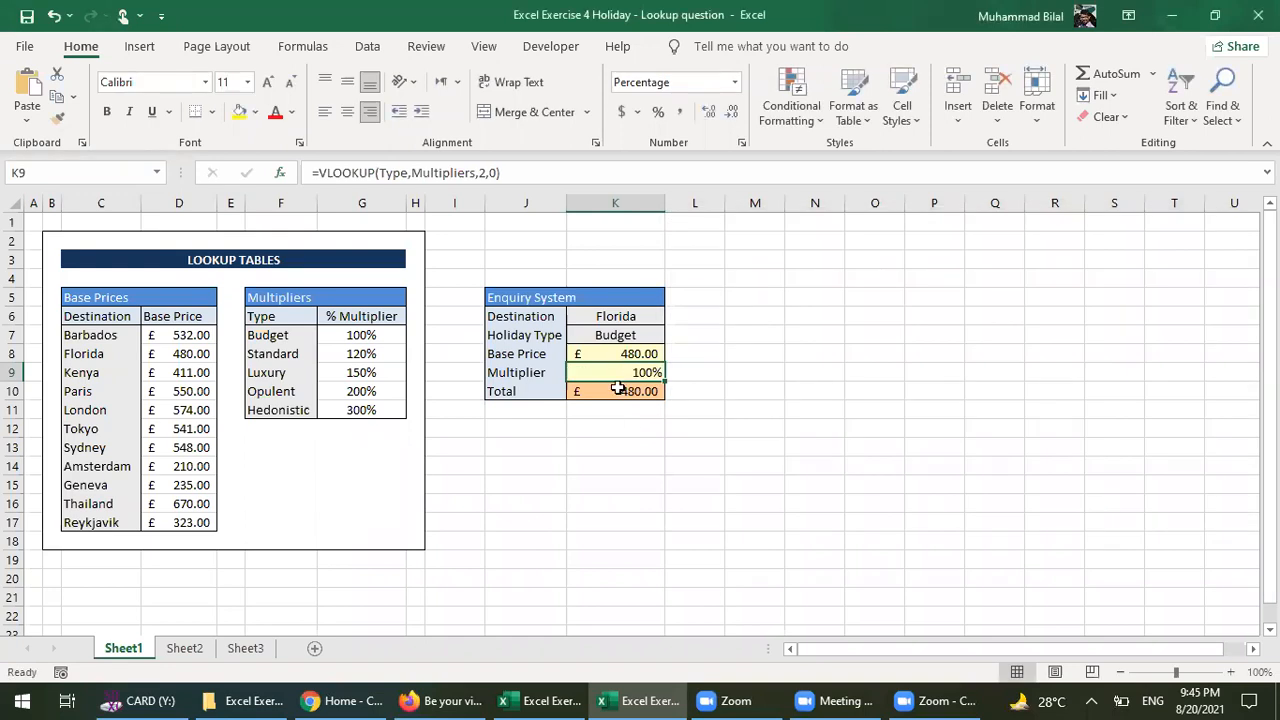
- Check the Total formula in K10 and change the Holiday Type in the Enquiry System to Luxury
{"action": "left_click", "coordinate": [618, 390]}
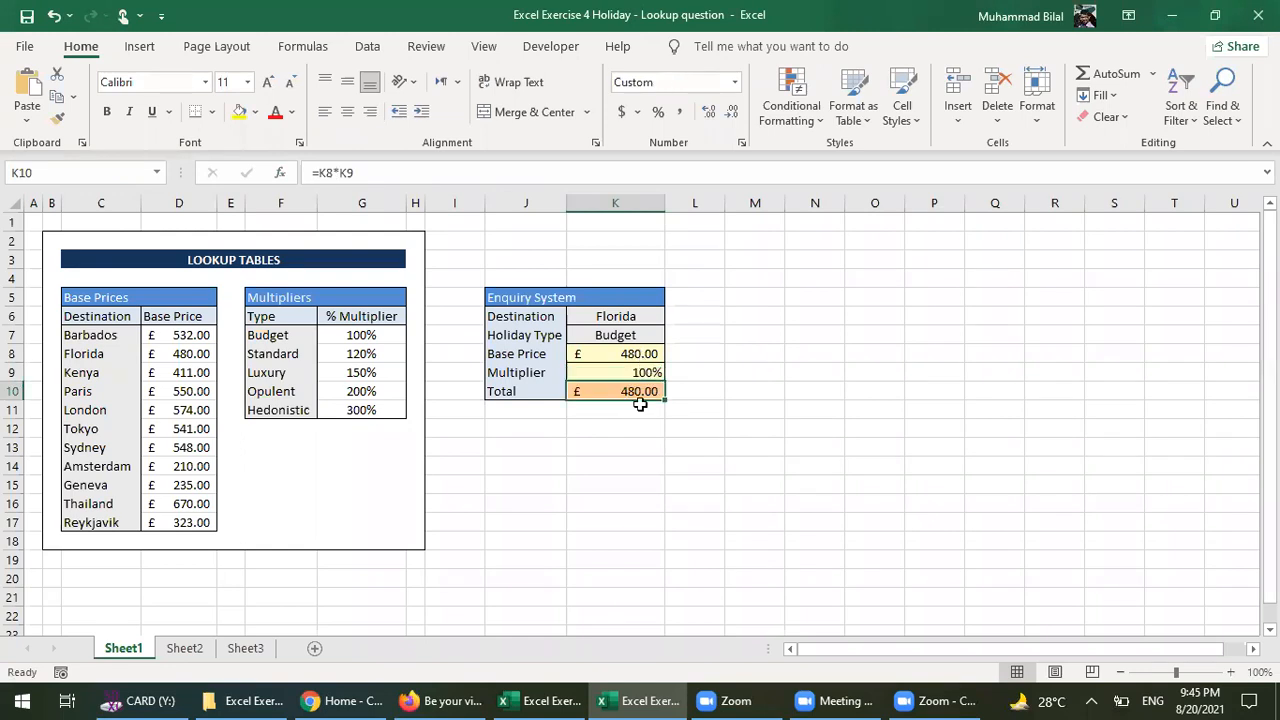
{"action": "left_click", "coordinate": [645, 334]}
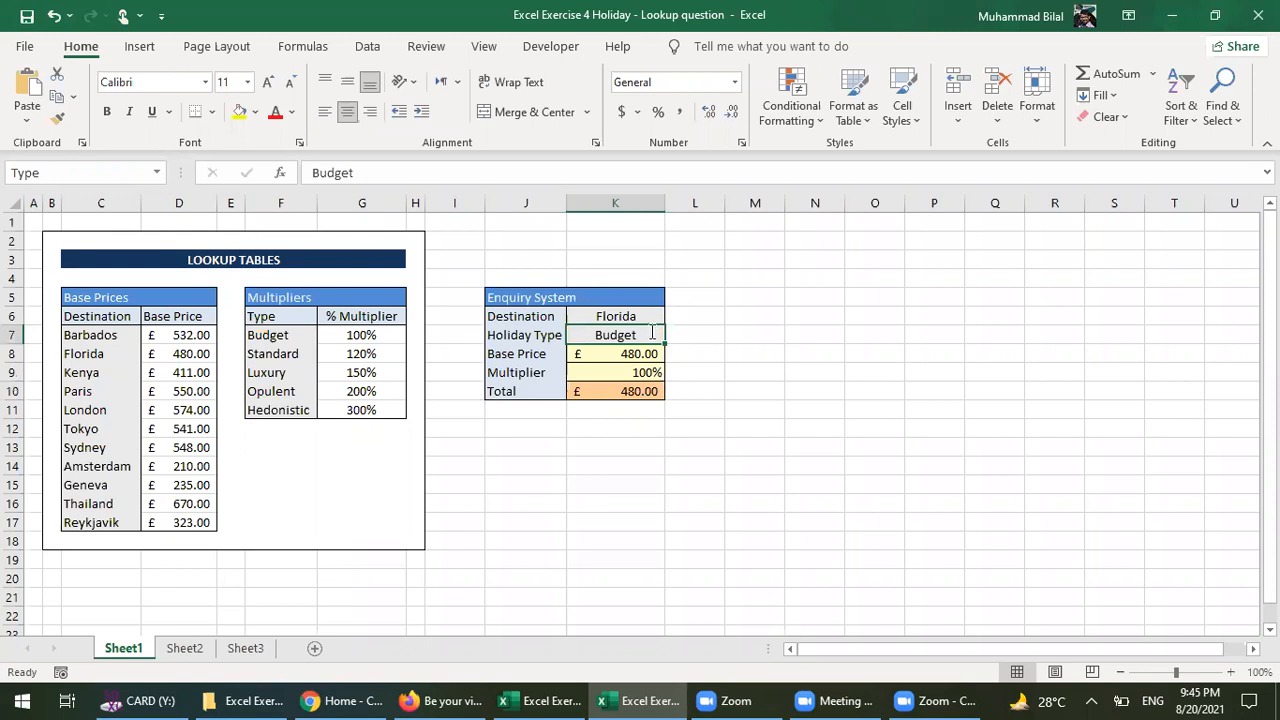
{"action": "type", "text": "Luxury"}
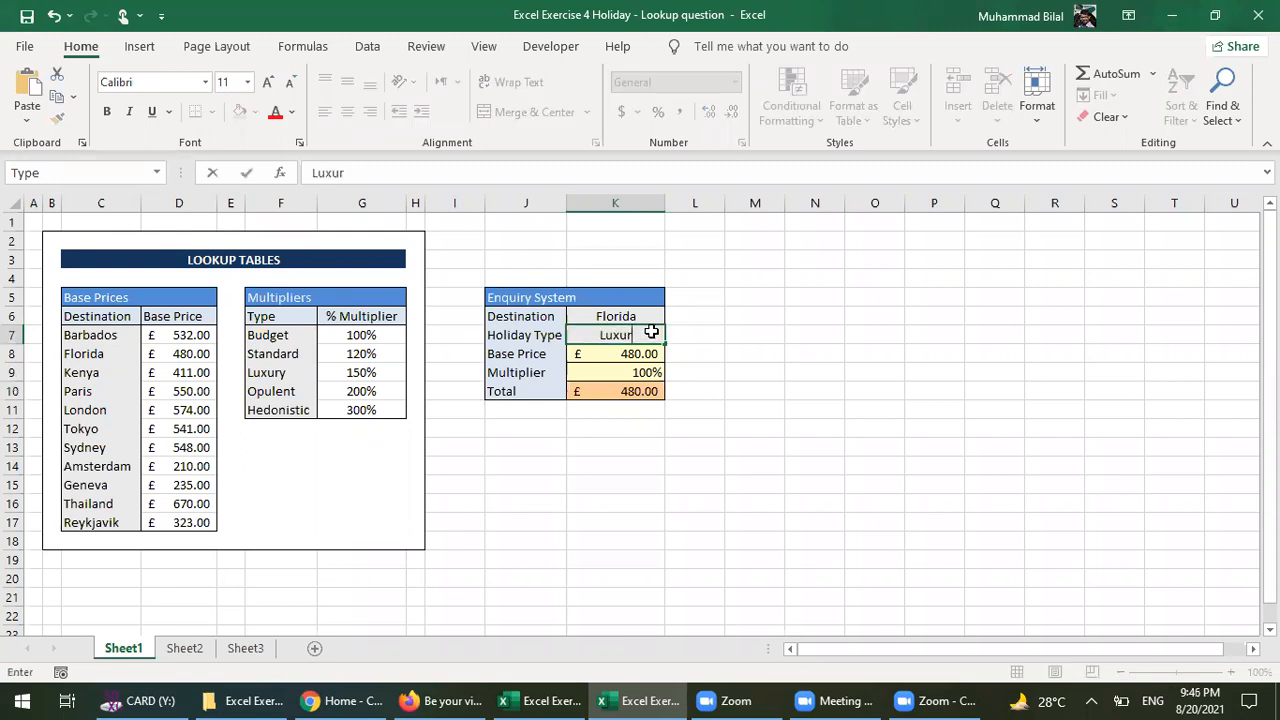
{"action": "key", "text": "Return"}
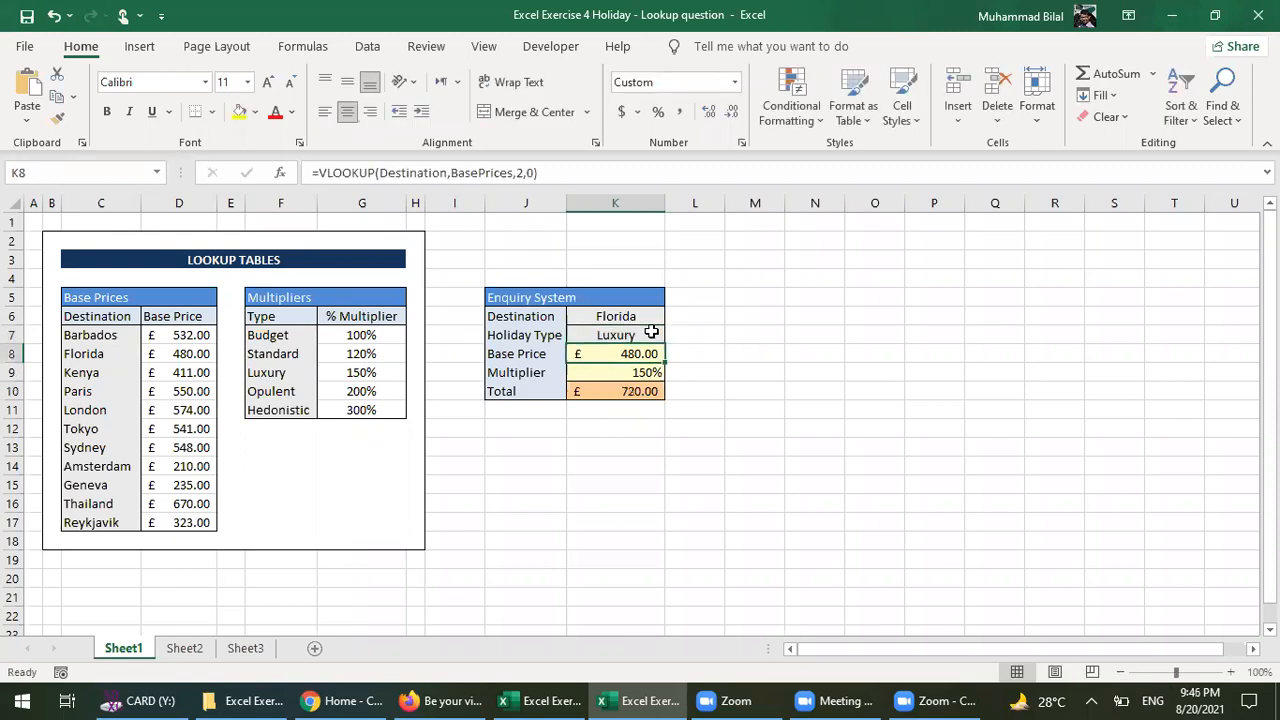
- Examine the Total cell's formula and the Base Price and Multiplier cells it multiplies
{"action": "left_click", "coordinate": [629, 391]}
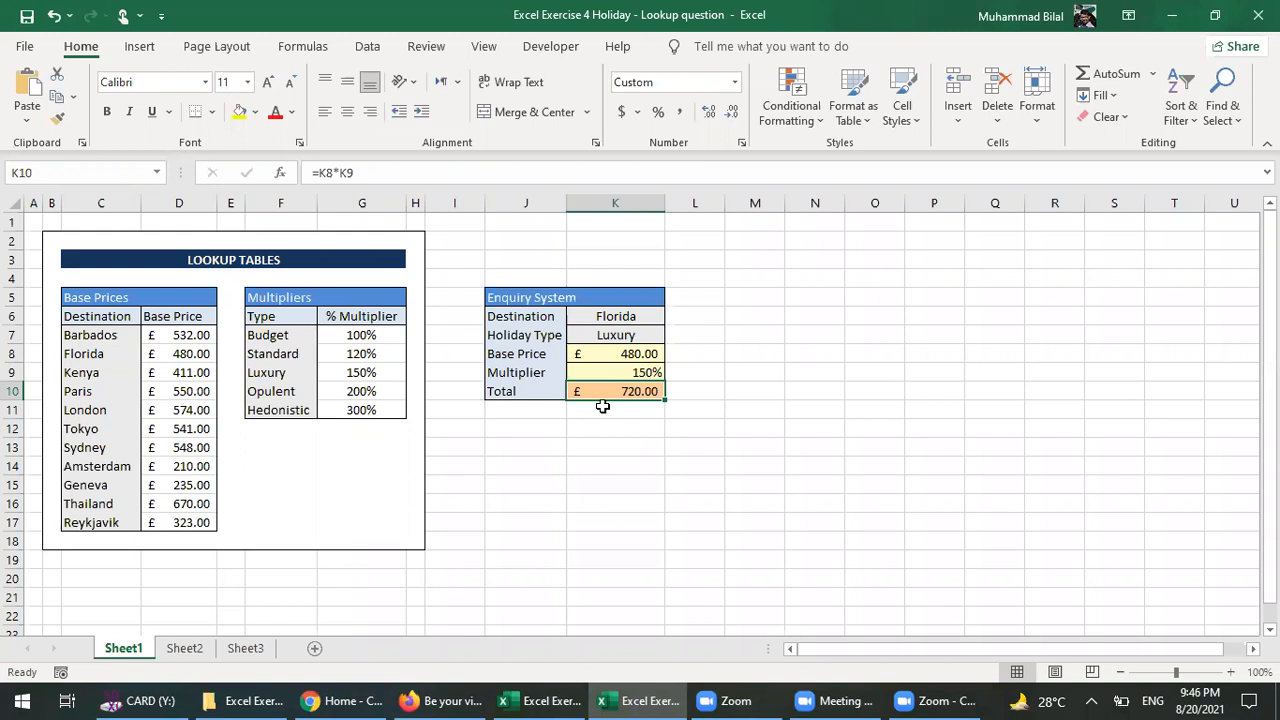
{"action": "left_click_drag", "start_coordinate": [614, 357], "coordinate": [623, 371]}
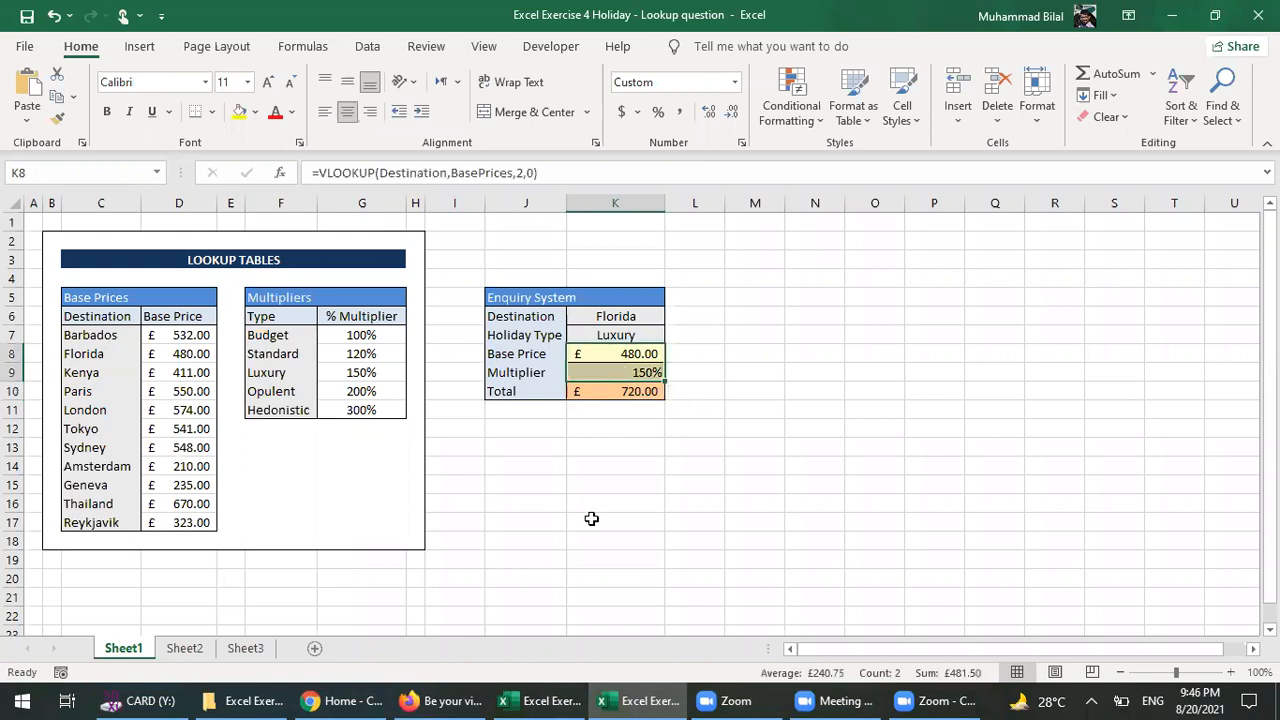
{"action": "left_click", "coordinate": [647, 354]}
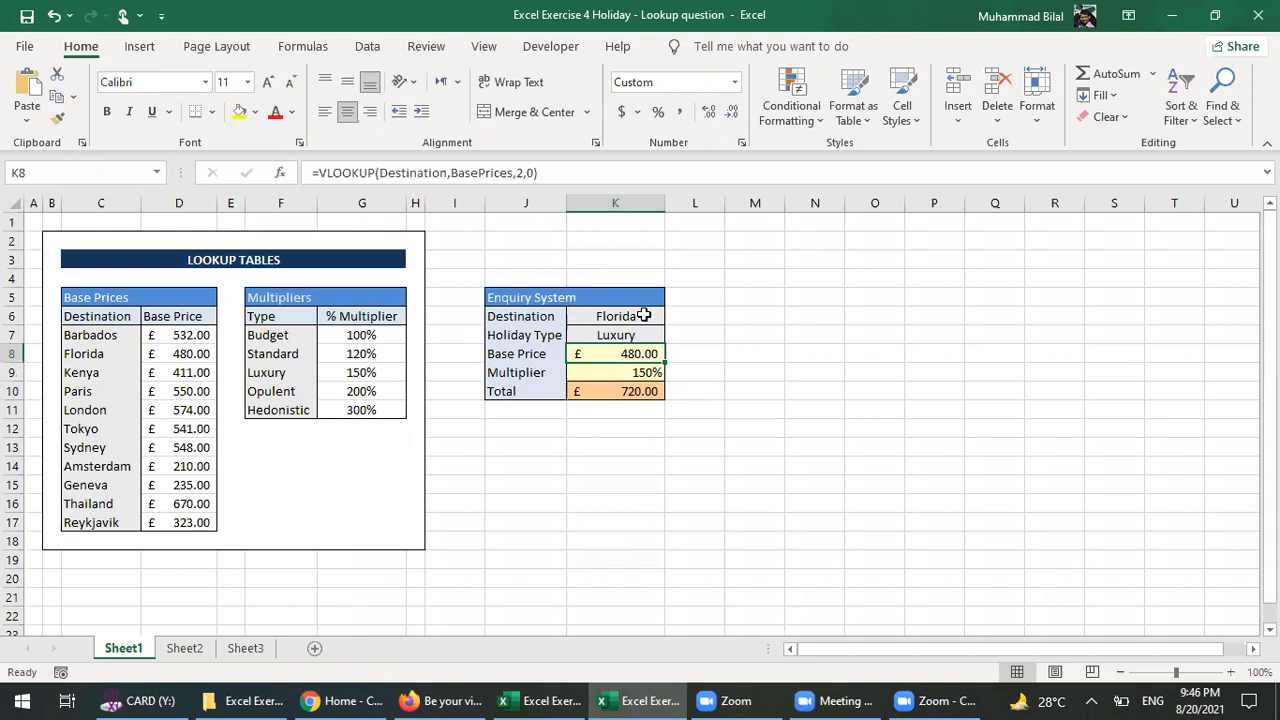
- Try the destination spelling Kenia in the Enquiry System's Destination cell K6
{"action": "left_click", "coordinate": [643, 315]}
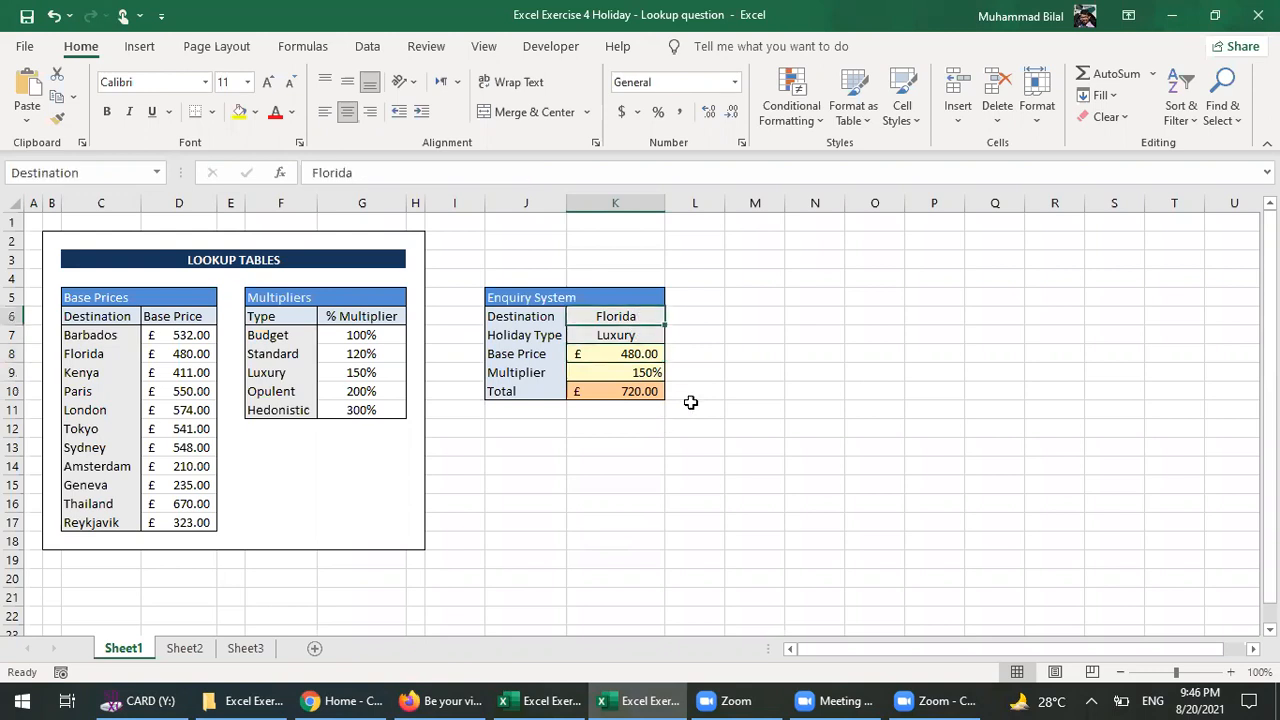
{"action": "scroll", "coordinate": [690, 430], "scroll_direction": "up", "scroll_amount": 1, "text": "ctrl"}
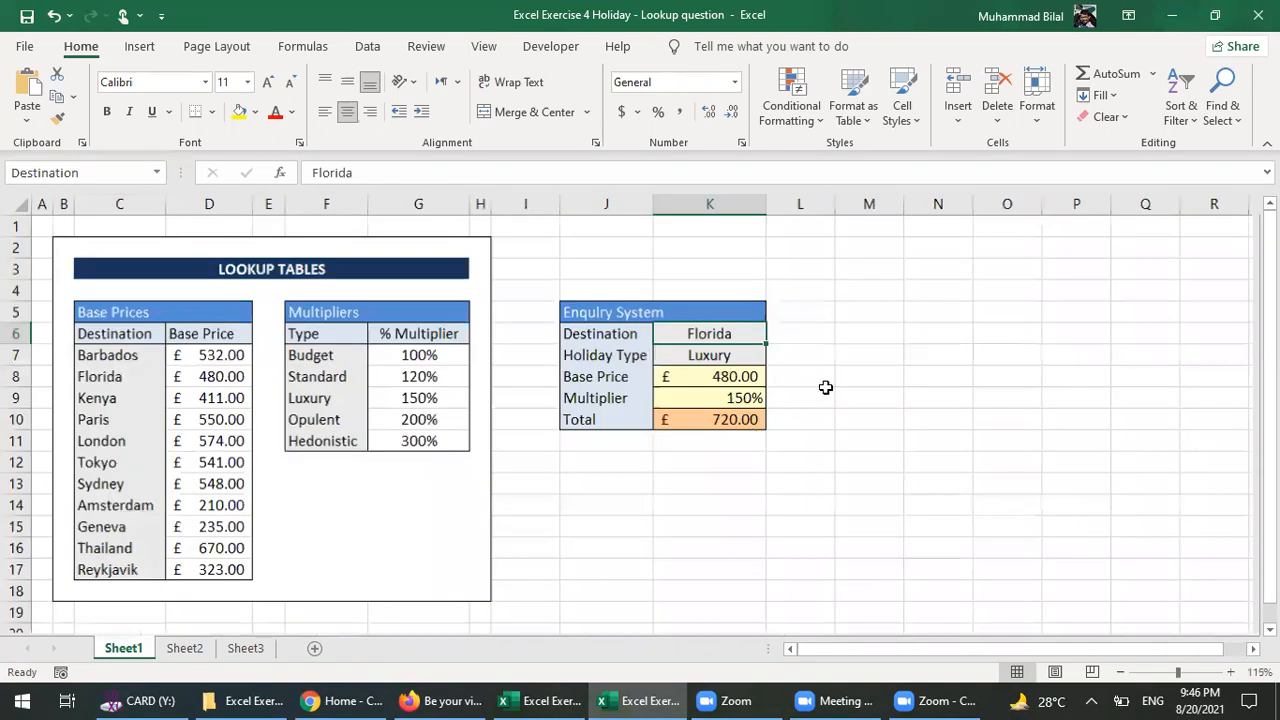
{"action": "scroll", "coordinate": [826, 386], "scroll_direction": "up", "scroll_amount": 1, "text": "ctrl"}
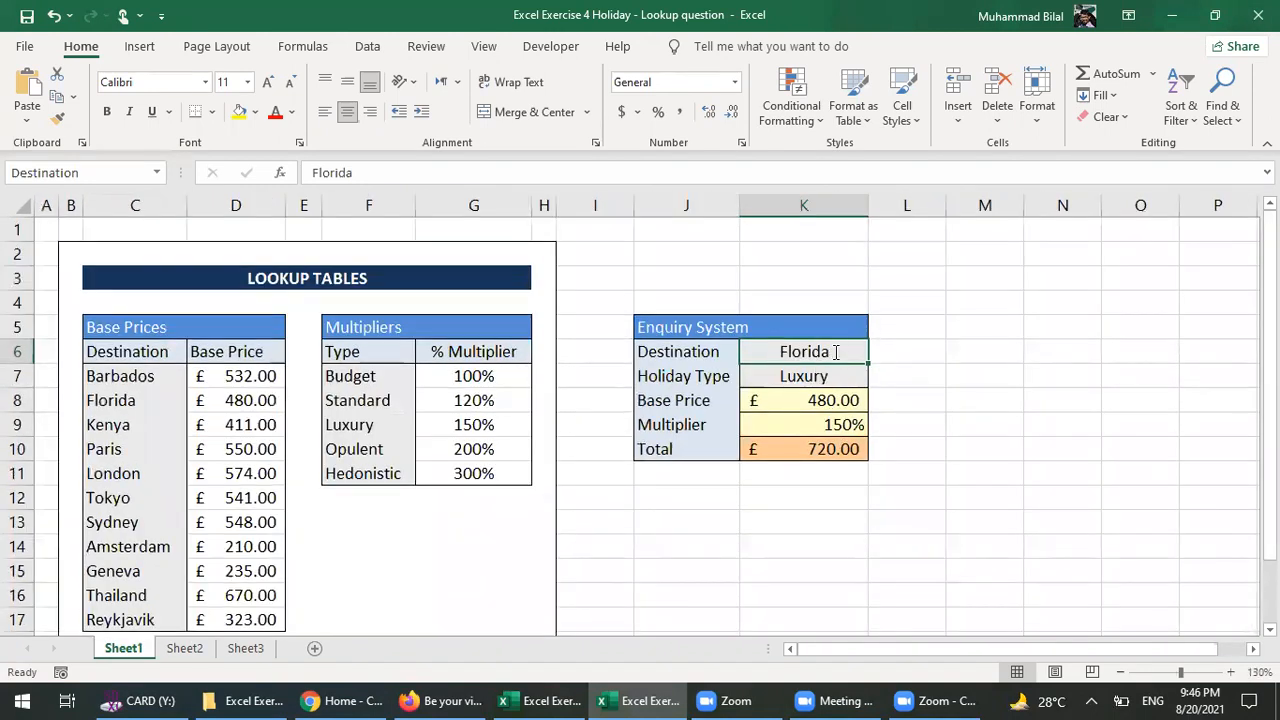
{"action": "type", "text": "Kena"}
{"action": "key", "text": "BackSpace"}
{"action": "key", "text": "BackSpace"}
{"action": "key", "text": "BackSpace"}
{"action": "type", "text": "en"}
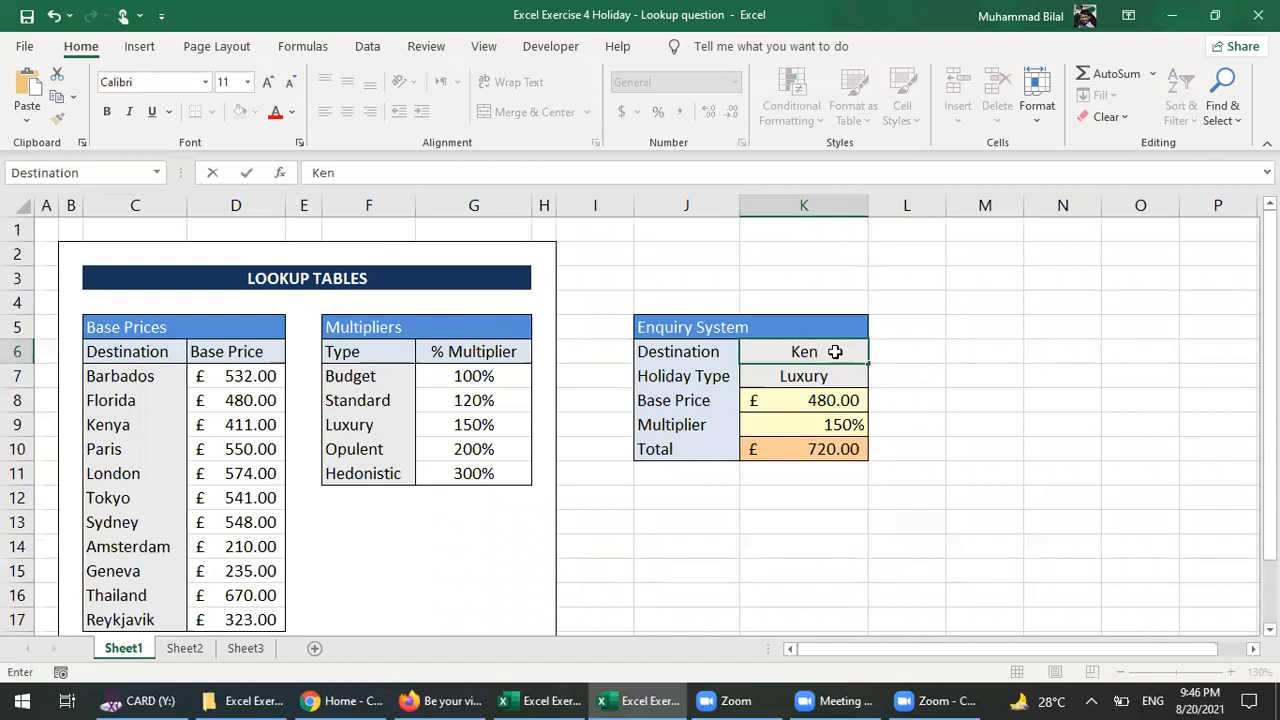
{"action": "type", "text": "ia"}
{"action": "key", "text": "Return"}
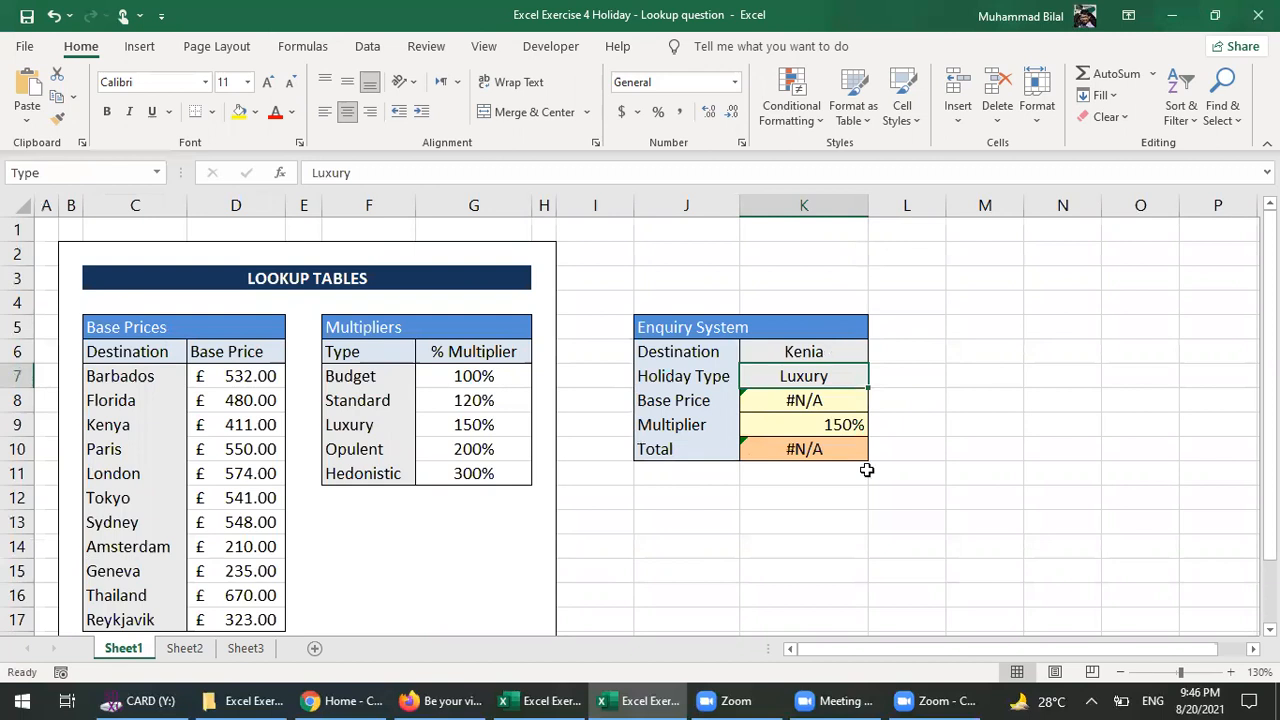
- Correct the destination in K6 to Kenya, as spelled in the Base Prices table
{"action": "left_click", "coordinate": [815, 353]}
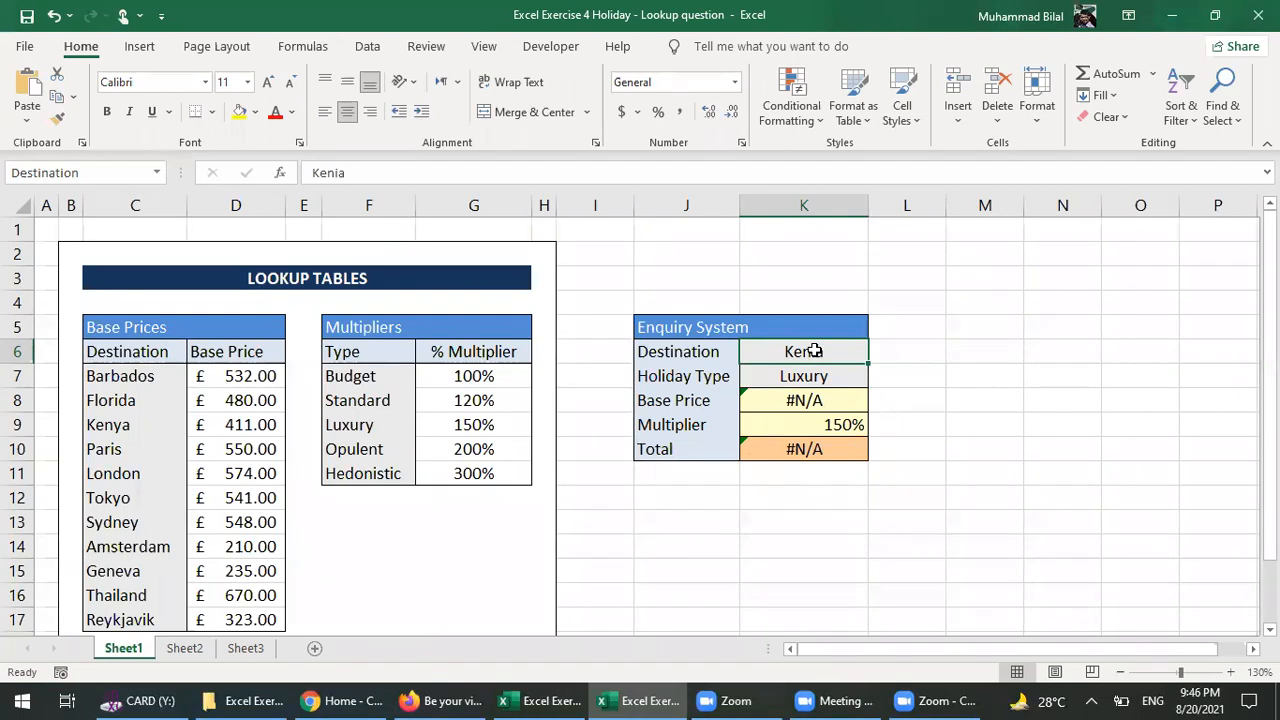
{"action": "type", "text": "Kenya"}
{"action": "key", "text": "Return"}
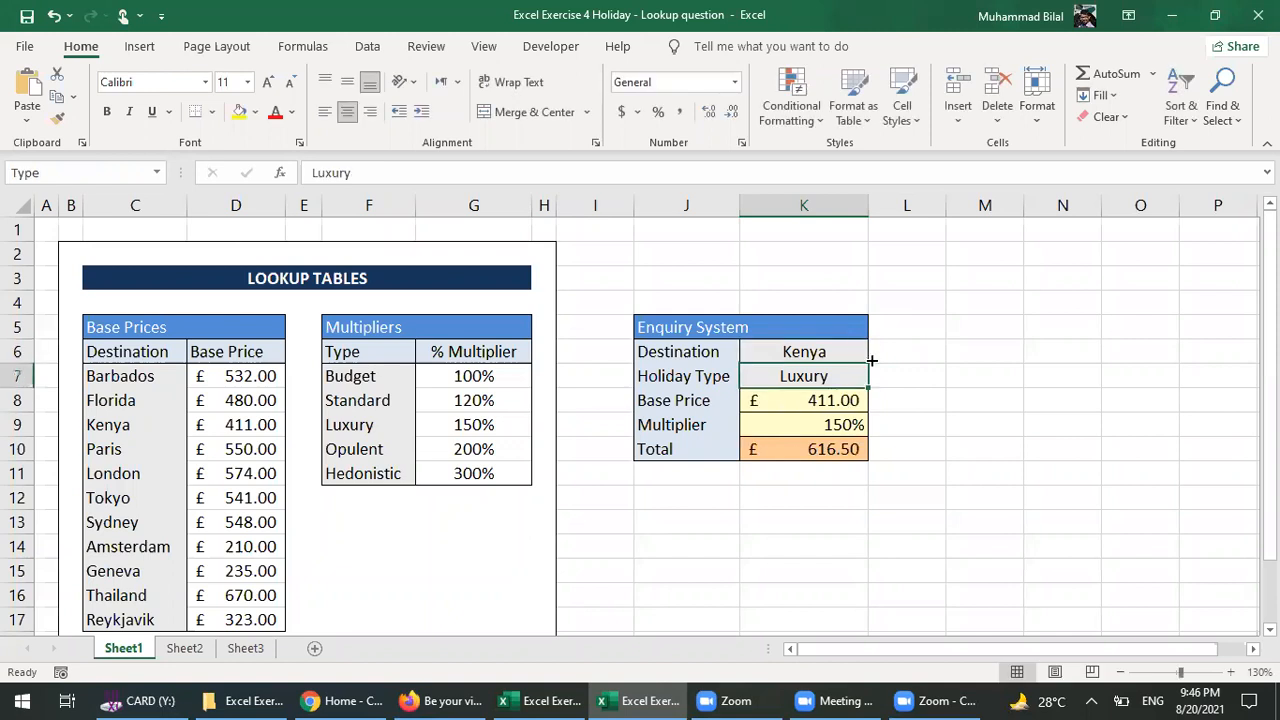
- Add list data validation to the Destination cell K6 with the destination names in C7:C17 as its source
{"action": "key", "text": "Up"}
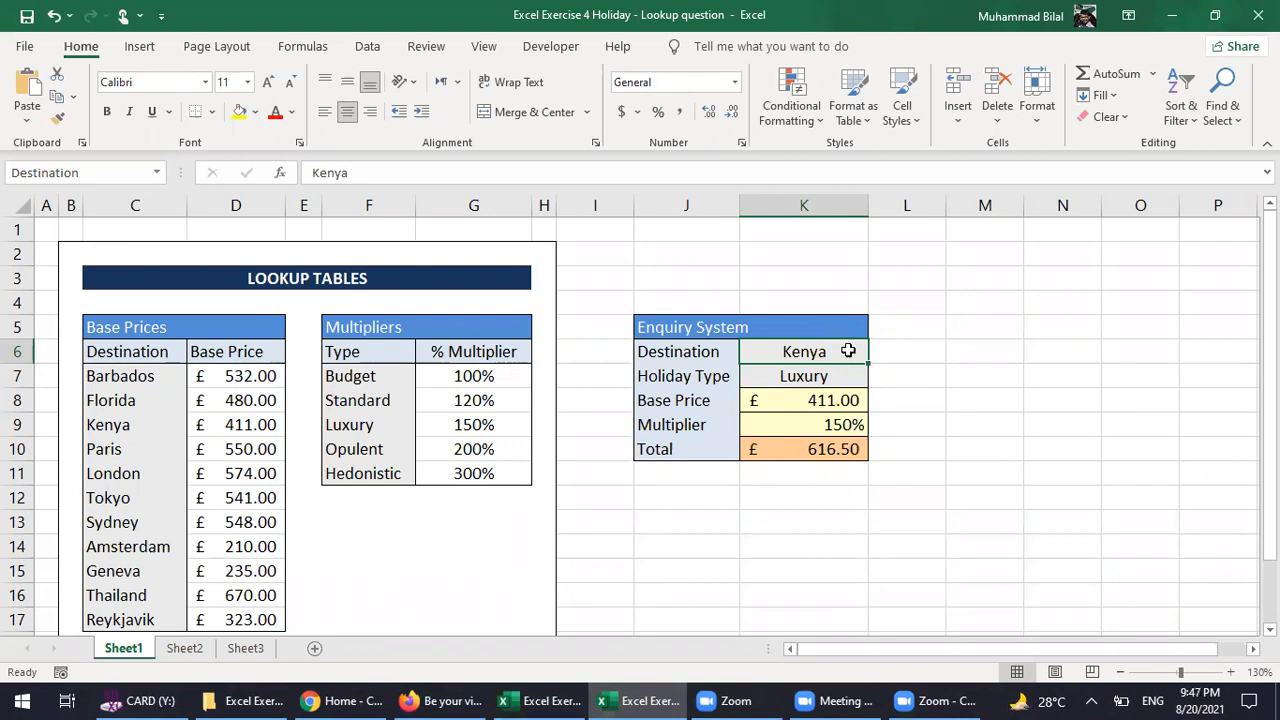
{"action": "right_click", "coordinate": [792, 352]}
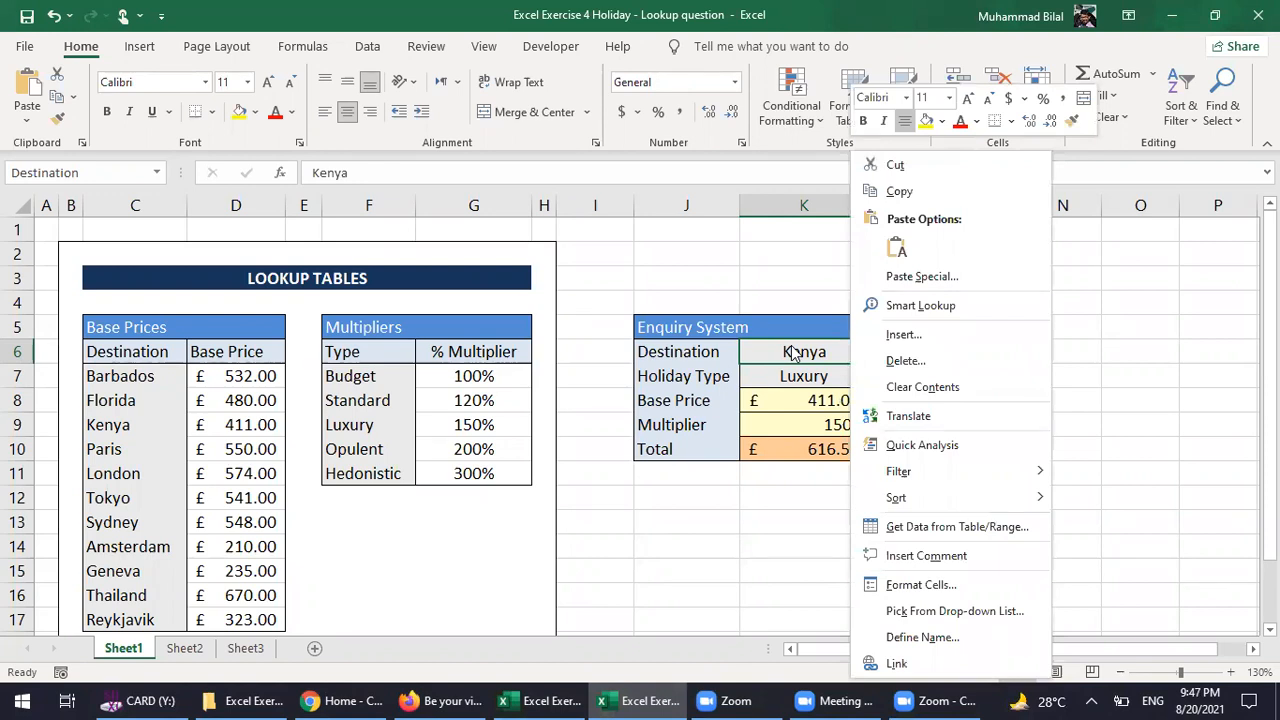
{"action": "left_click", "coordinate": [792, 352]}
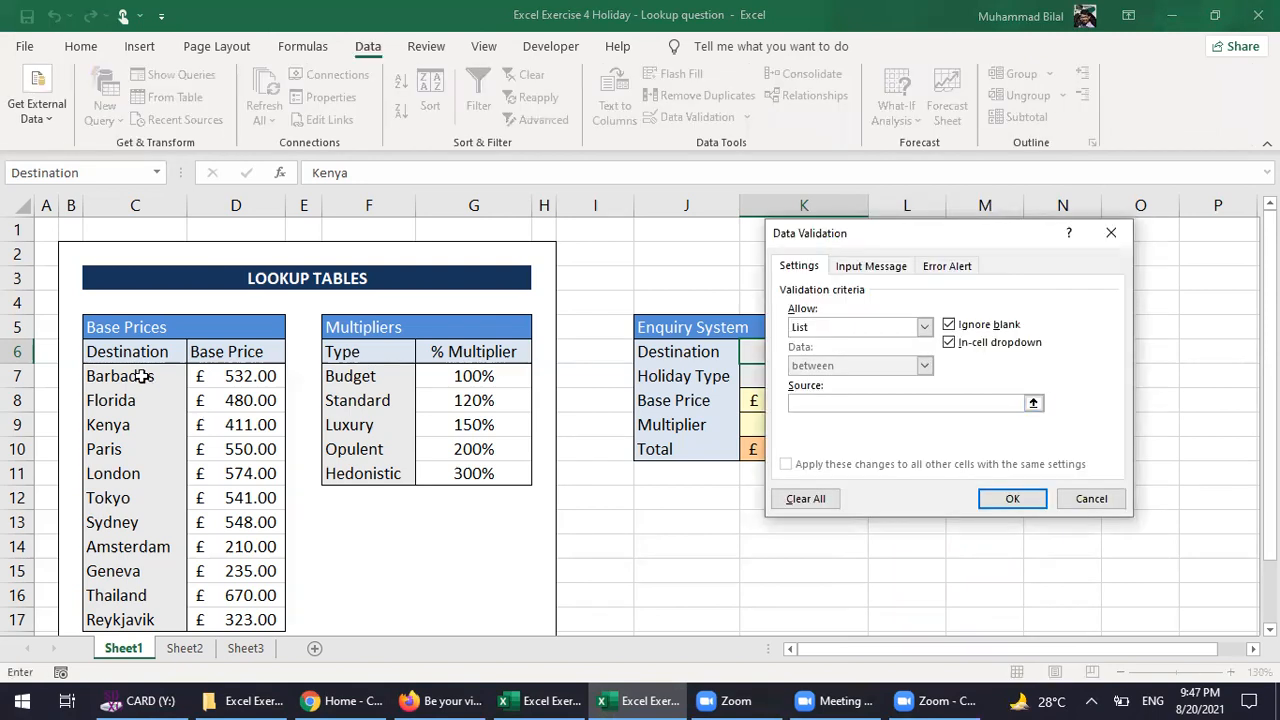
{"action": "left_click_drag", "start_coordinate": [138, 380], "coordinate": [136, 616]}
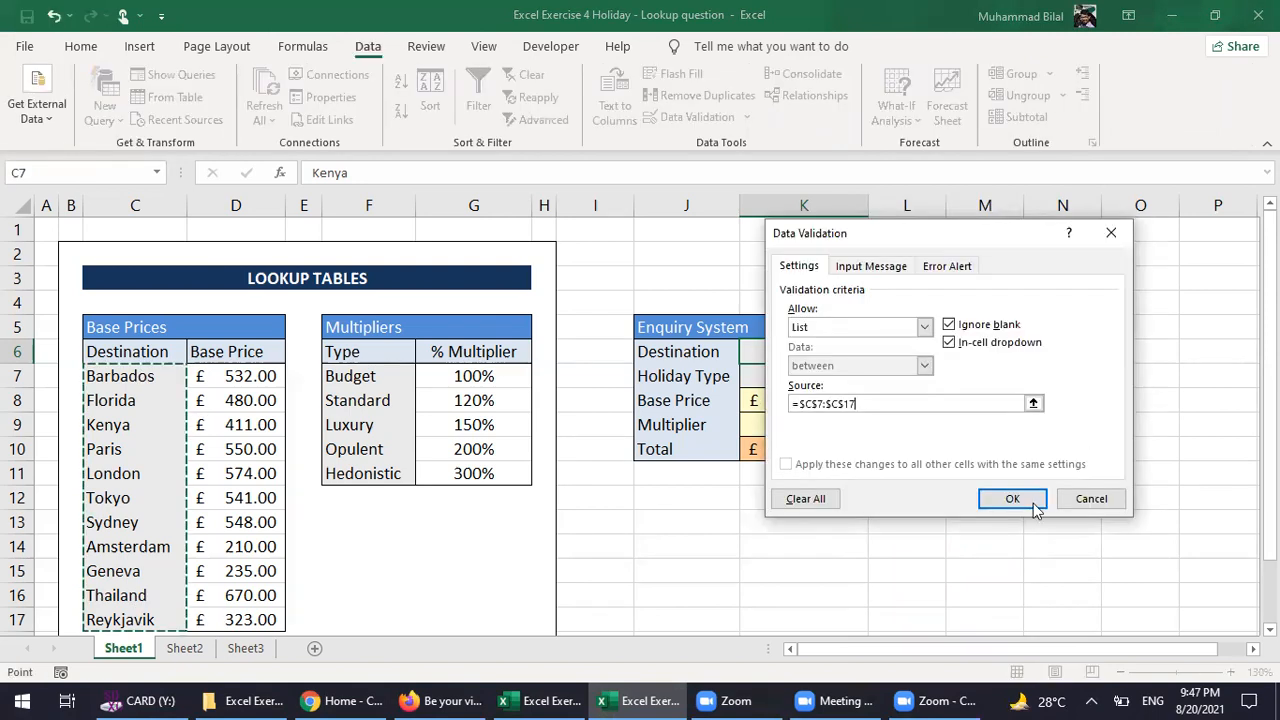
{"action": "left_click", "coordinate": [1012, 499]}
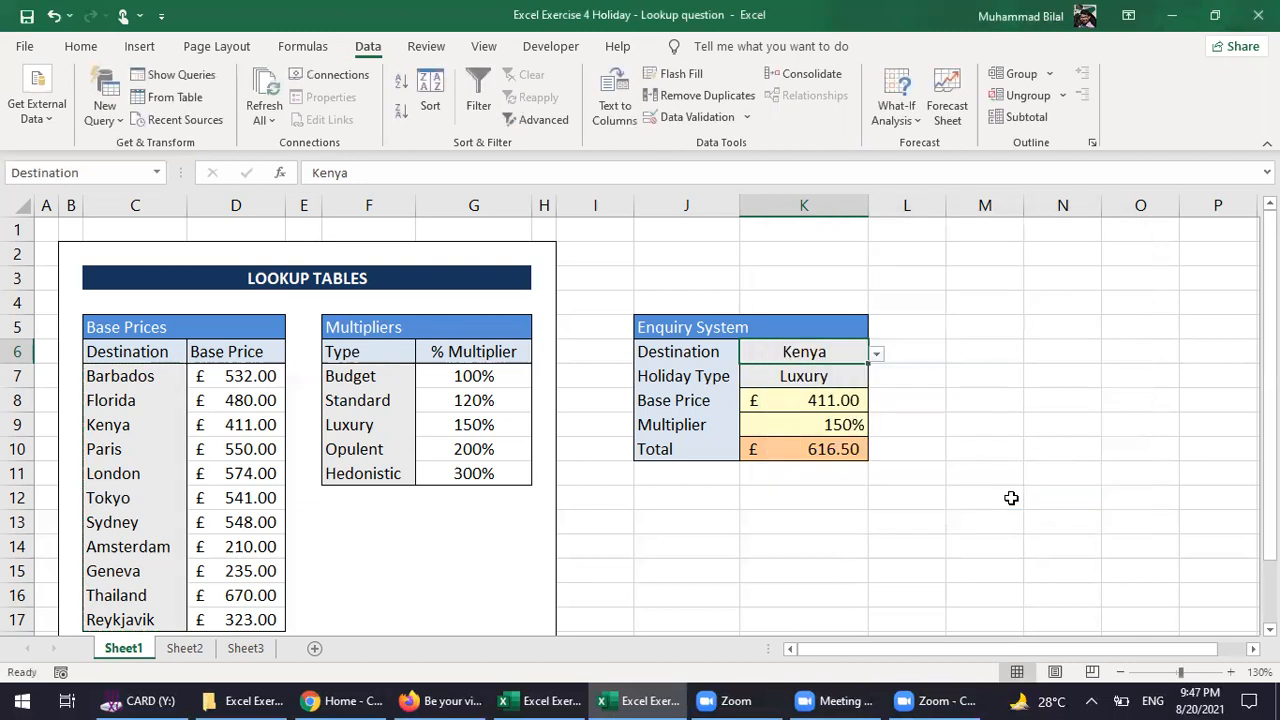
- Browse the Destination cell's drop-down list and choose Kenya, comparing the cell with the Holiday Type cell
{"action": "left_click", "coordinate": [877, 355]}
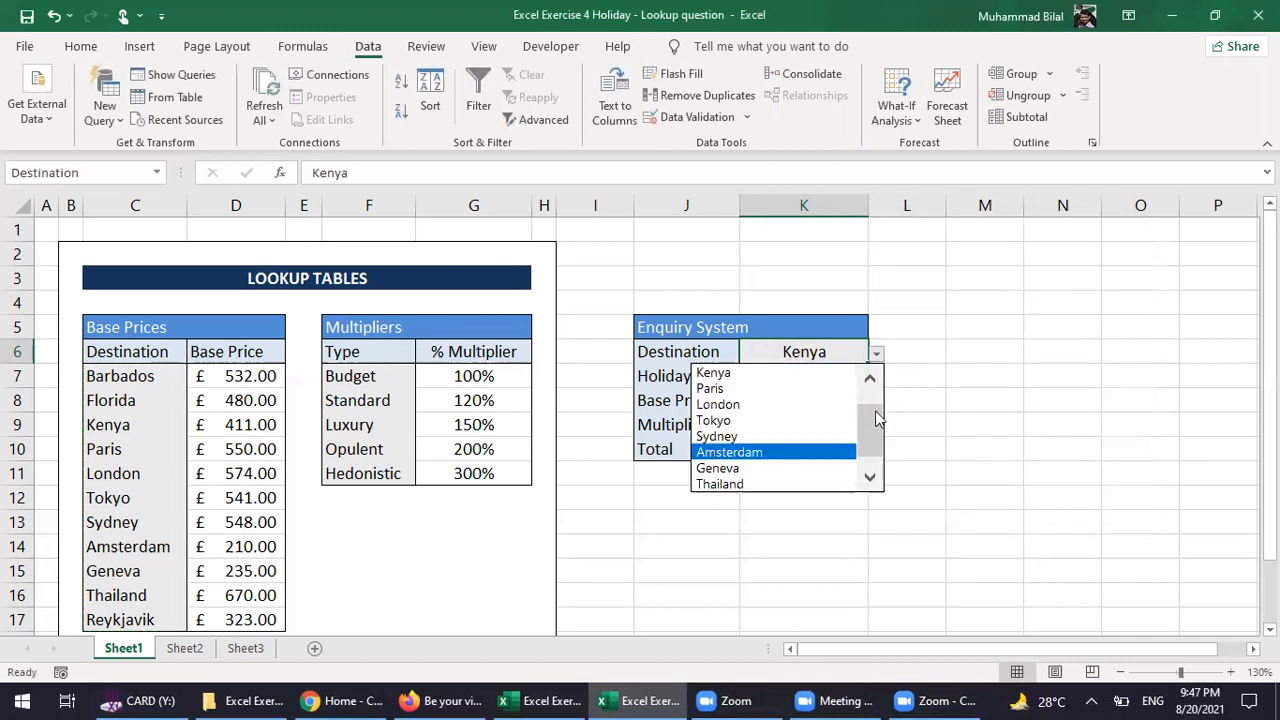
{"action": "scroll", "coordinate": [877, 418], "scroll_direction": "up", "scroll_amount": 1}
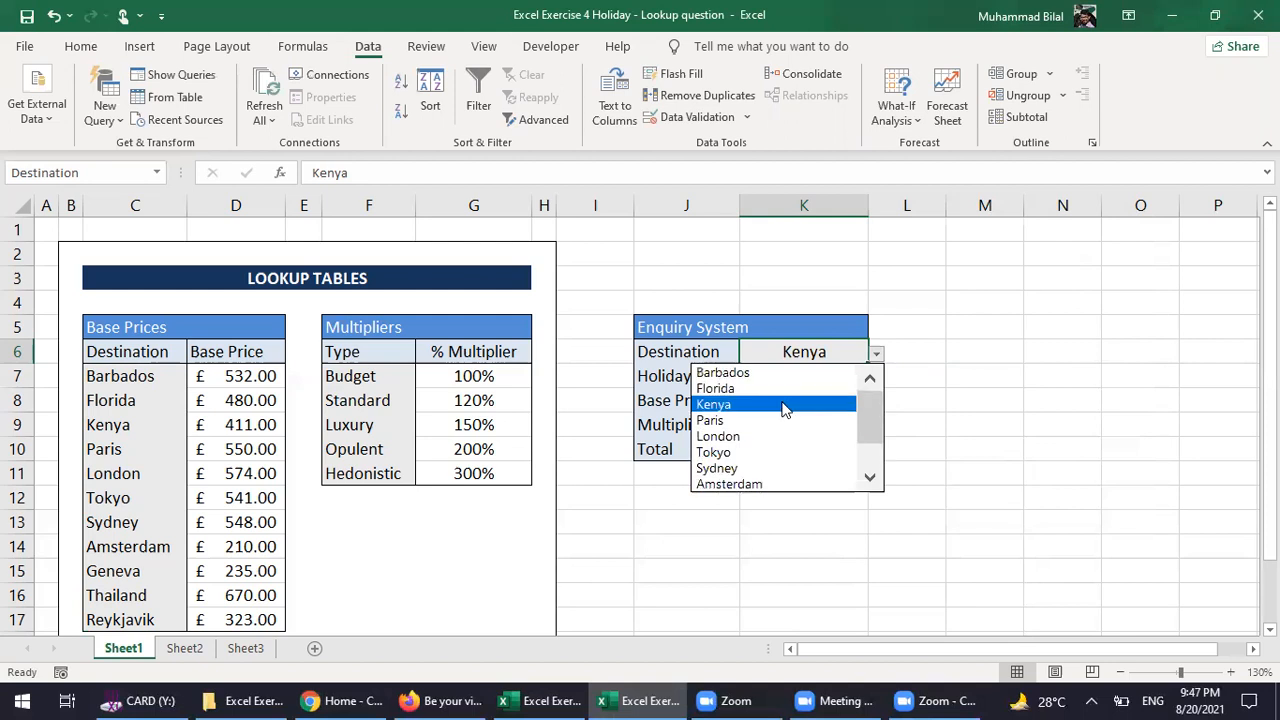
{"action": "left_click", "coordinate": [785, 405]}
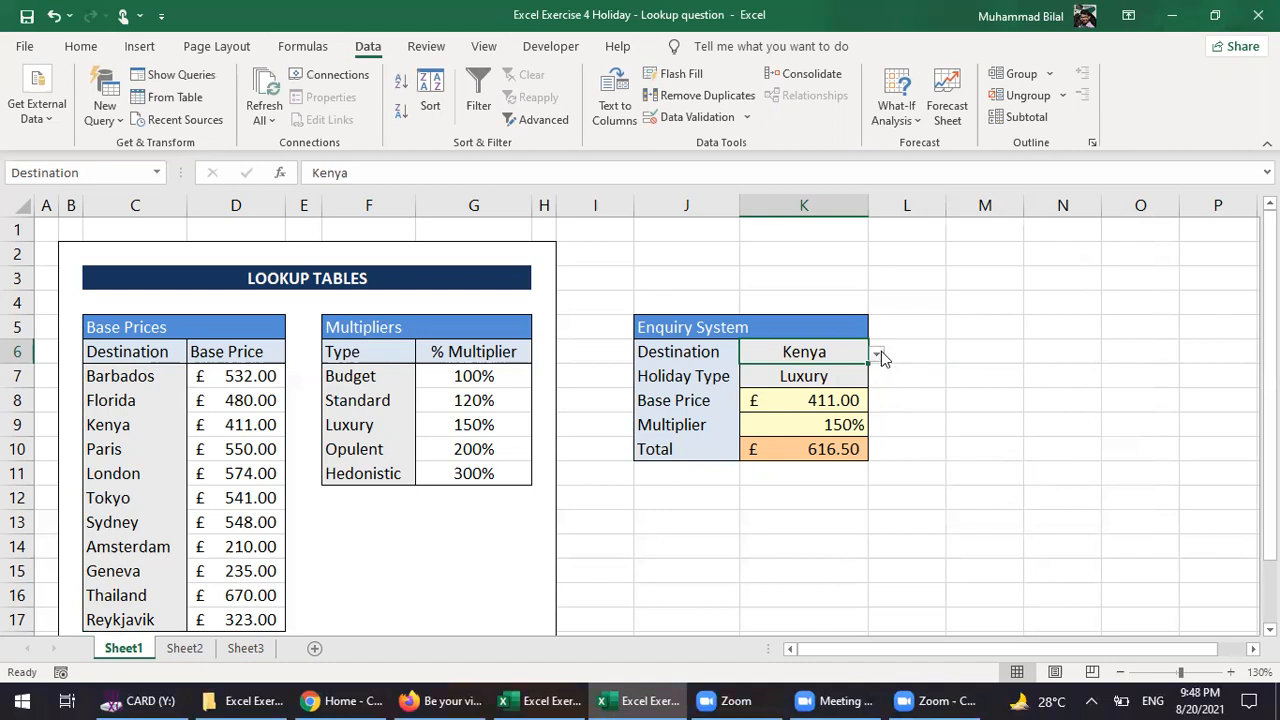
{"action": "left_click", "coordinate": [840, 381]}
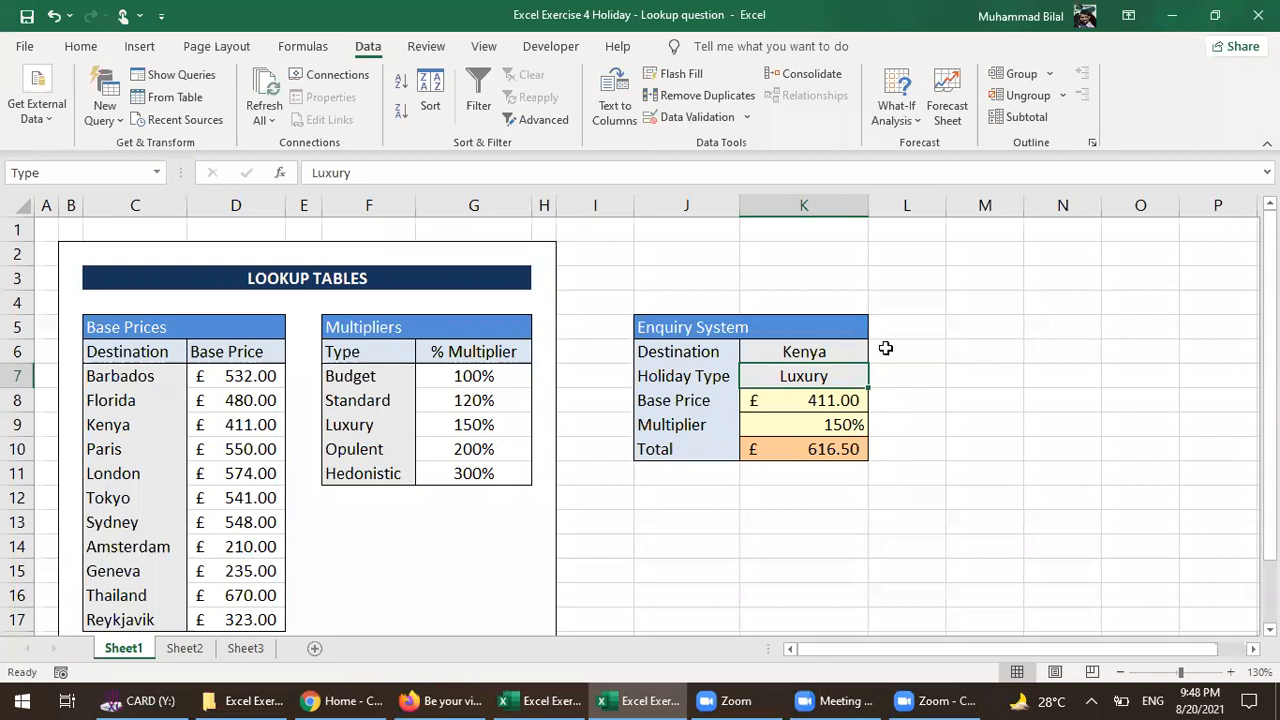
{"action": "left_click", "coordinate": [784, 348]}
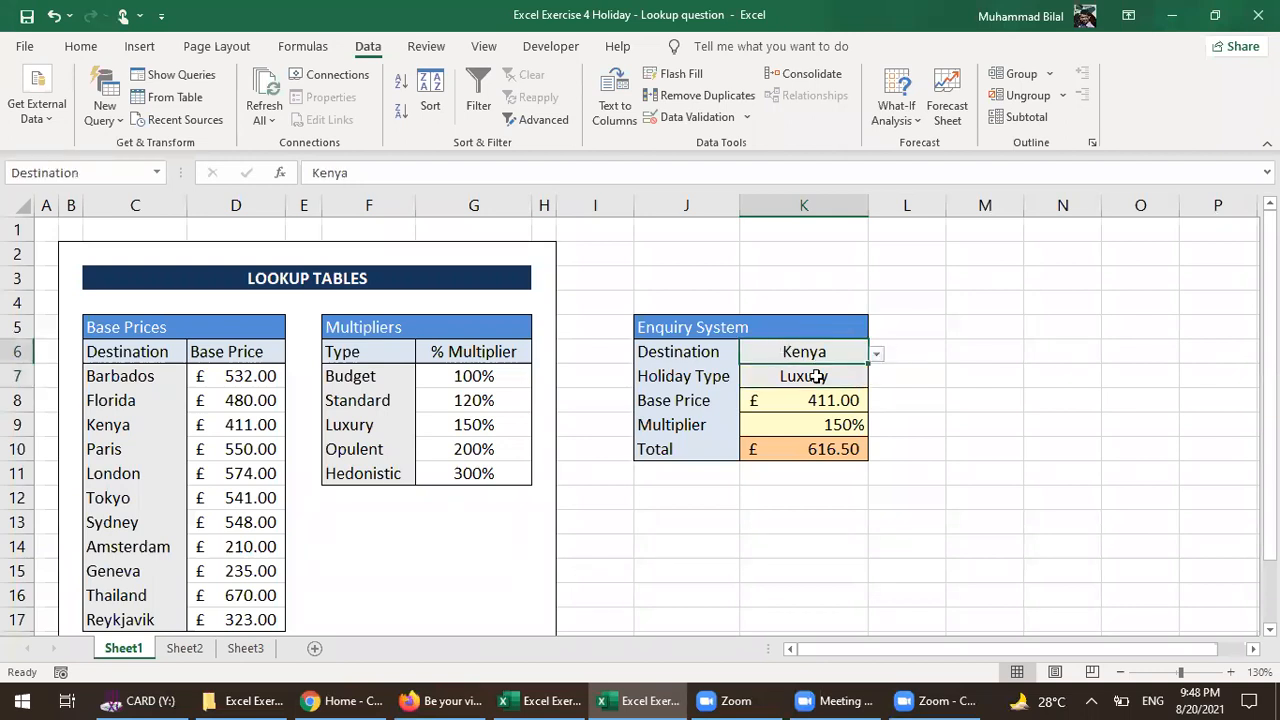
- Add list data validation to the Holiday Type cell K7 with the multiplier types in F7:F11 as its source
{"action": "left_click", "coordinate": [845, 385]}
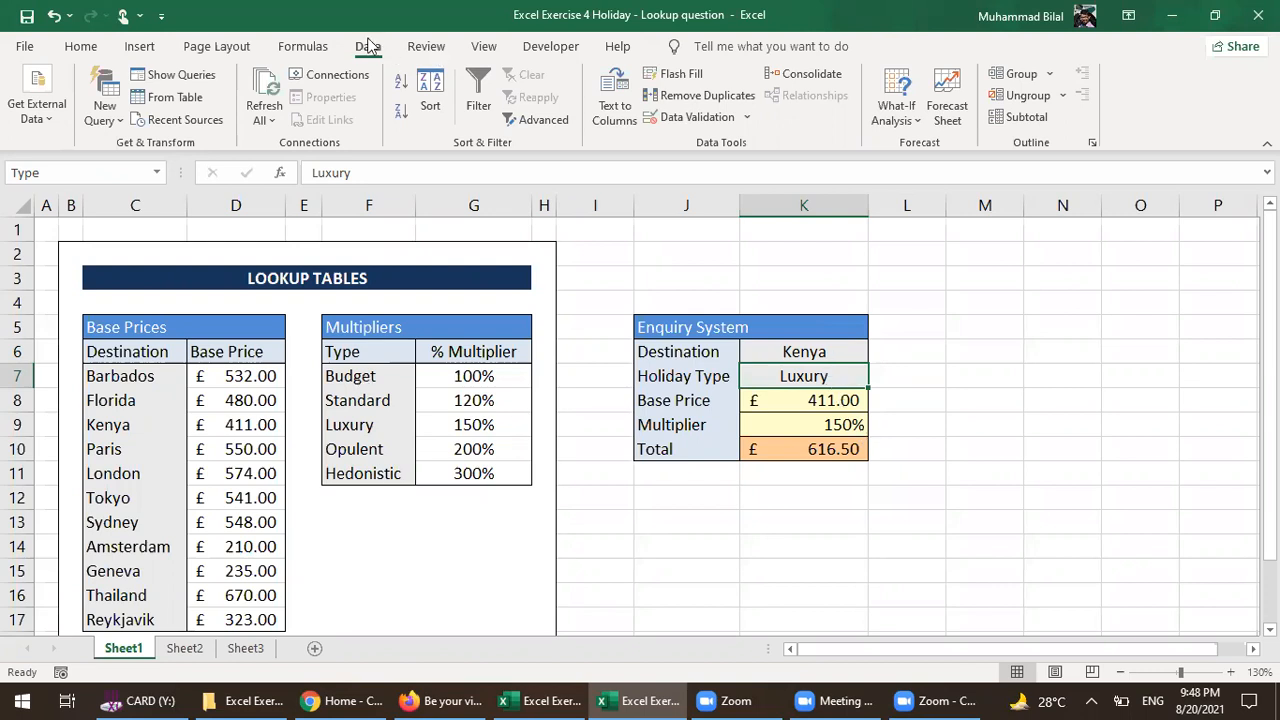
{"action": "left_click", "coordinate": [696, 119]}
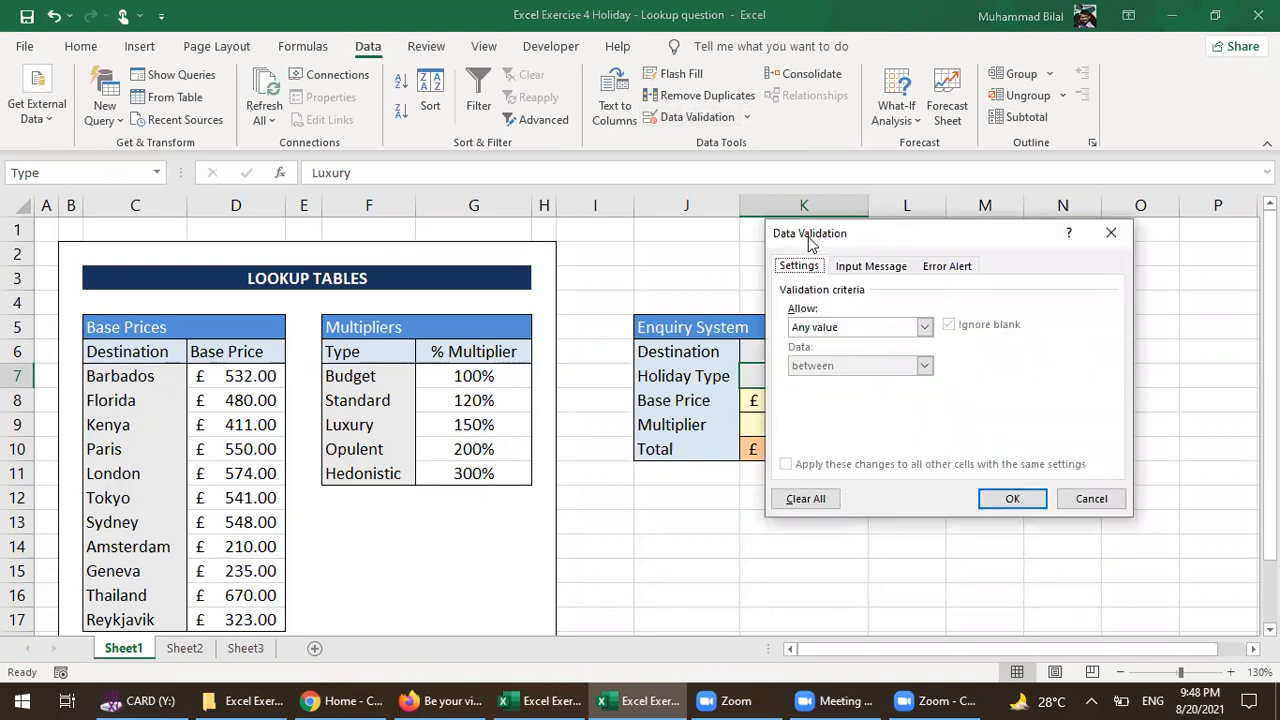
{"action": "left_click", "coordinate": [888, 330]}
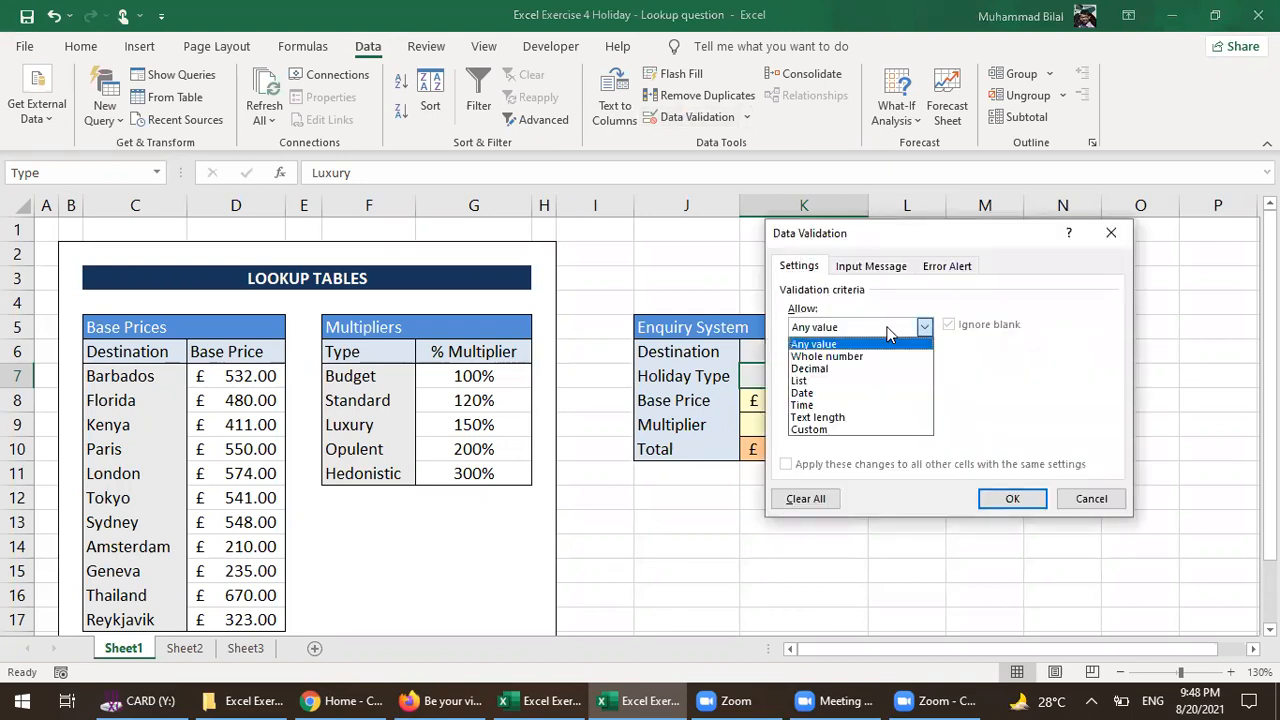
{"action": "left_click", "coordinate": [826, 403]}
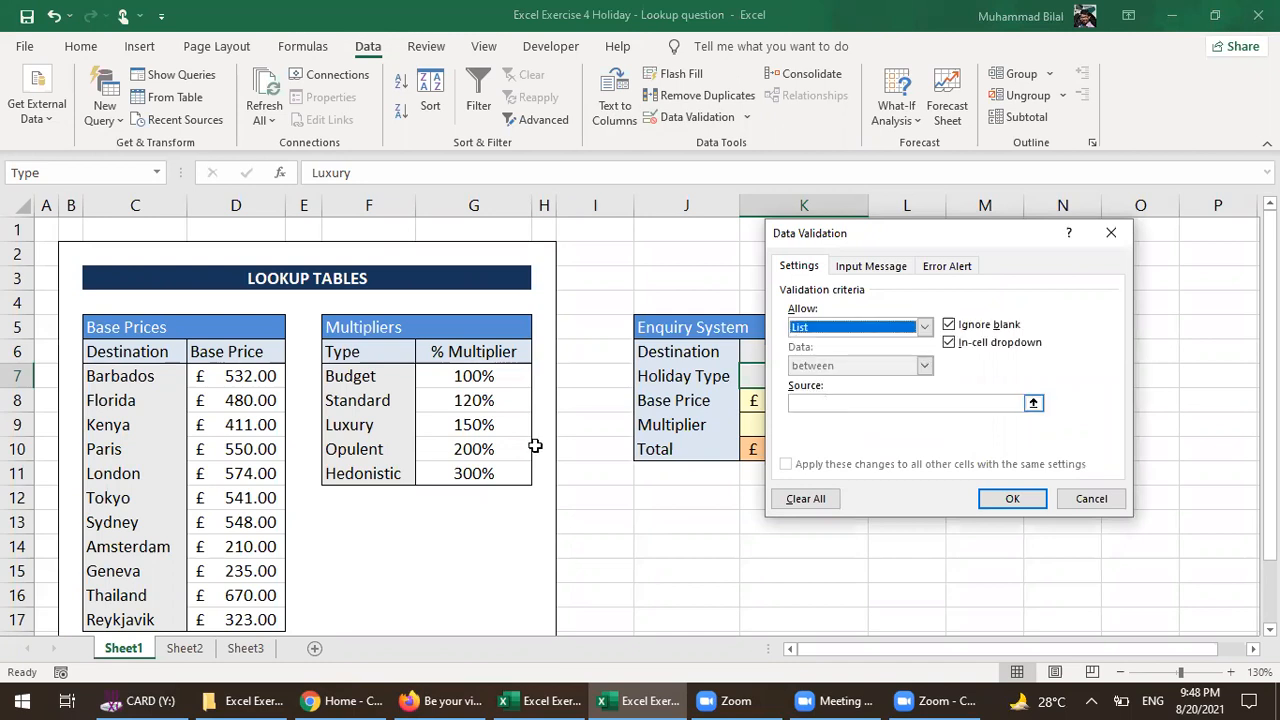
{"action": "left_click_drag", "start_coordinate": [357, 376], "coordinate": [366, 476]}
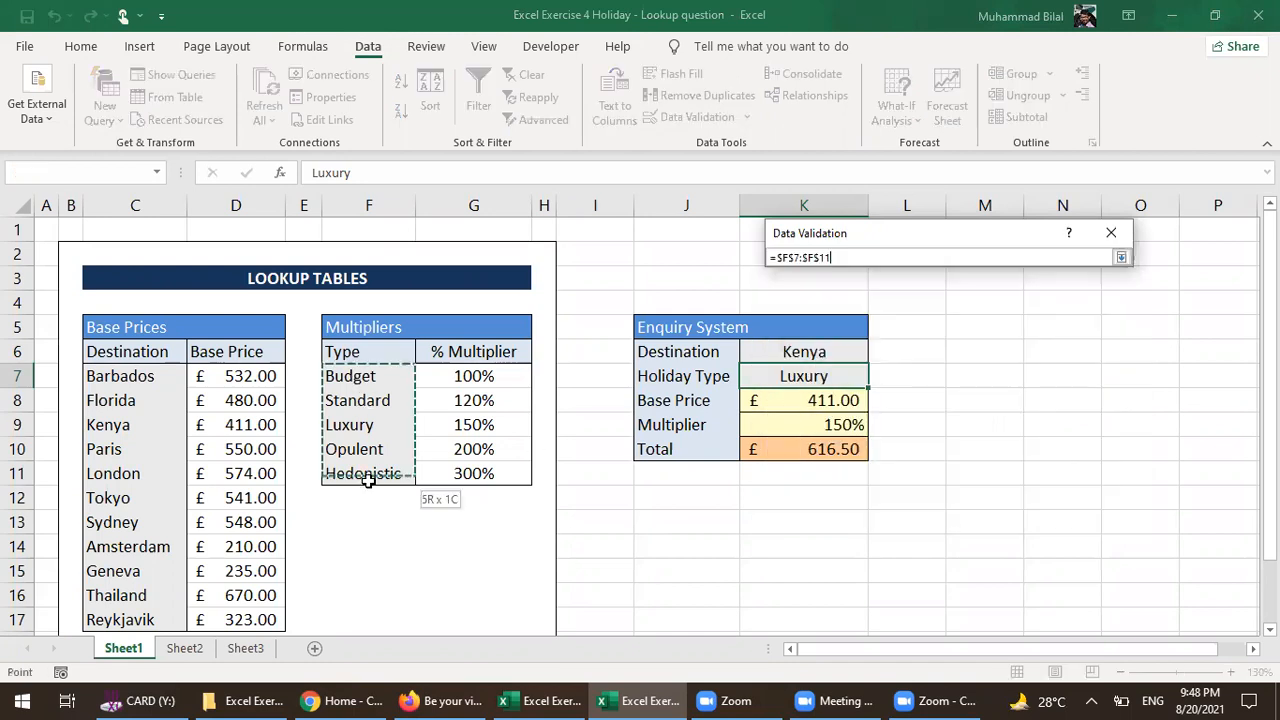
{"action": "left_click", "coordinate": [1009, 502]}
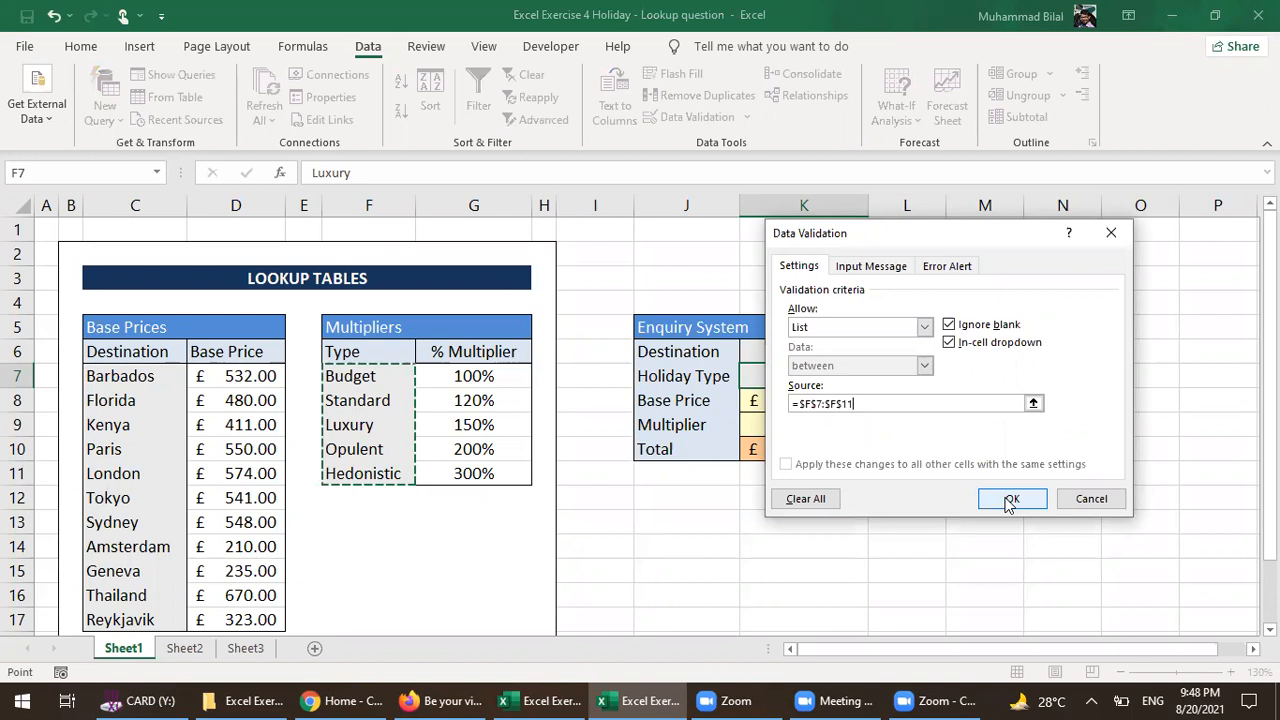
- Test the Holiday Type drop-down list in K7 by choosing Budget, Luxury and finally Standard
{"action": "left_click", "coordinate": [877, 378]}
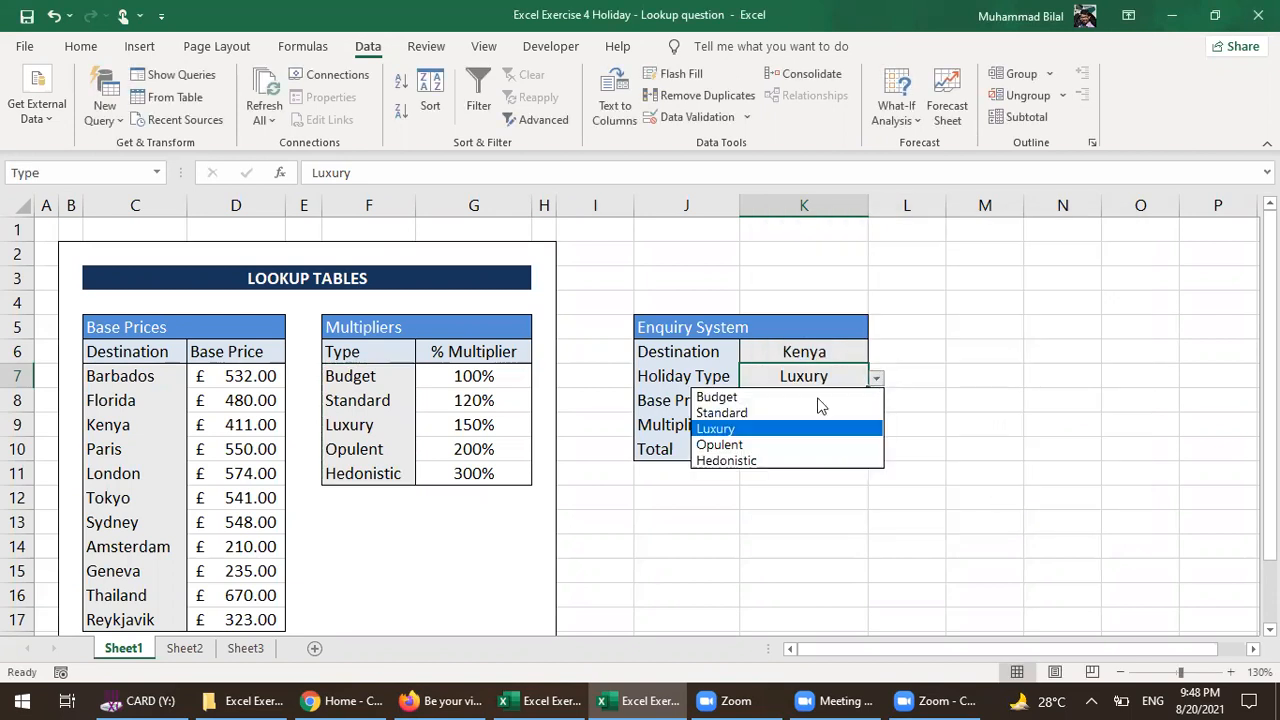
{"action": "left_click", "coordinate": [803, 397]}
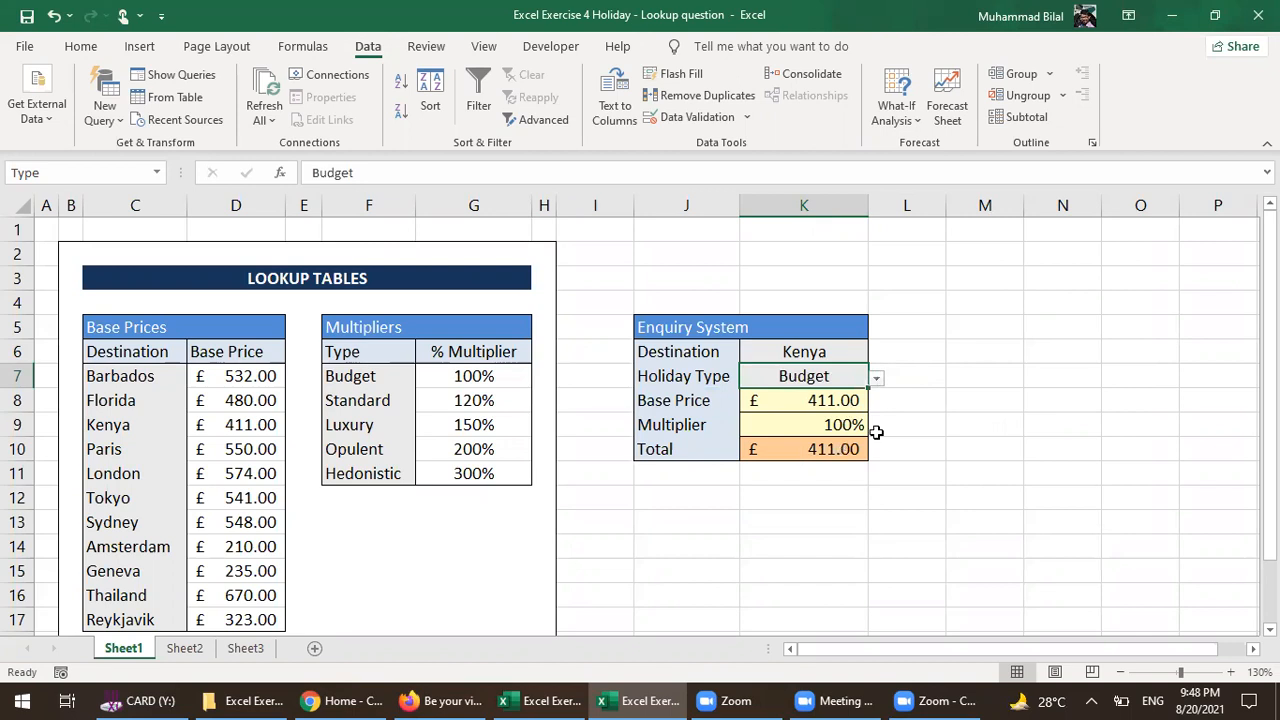
{"action": "left_click", "coordinate": [877, 378]}
{"action": "left_click", "coordinate": [808, 430]}
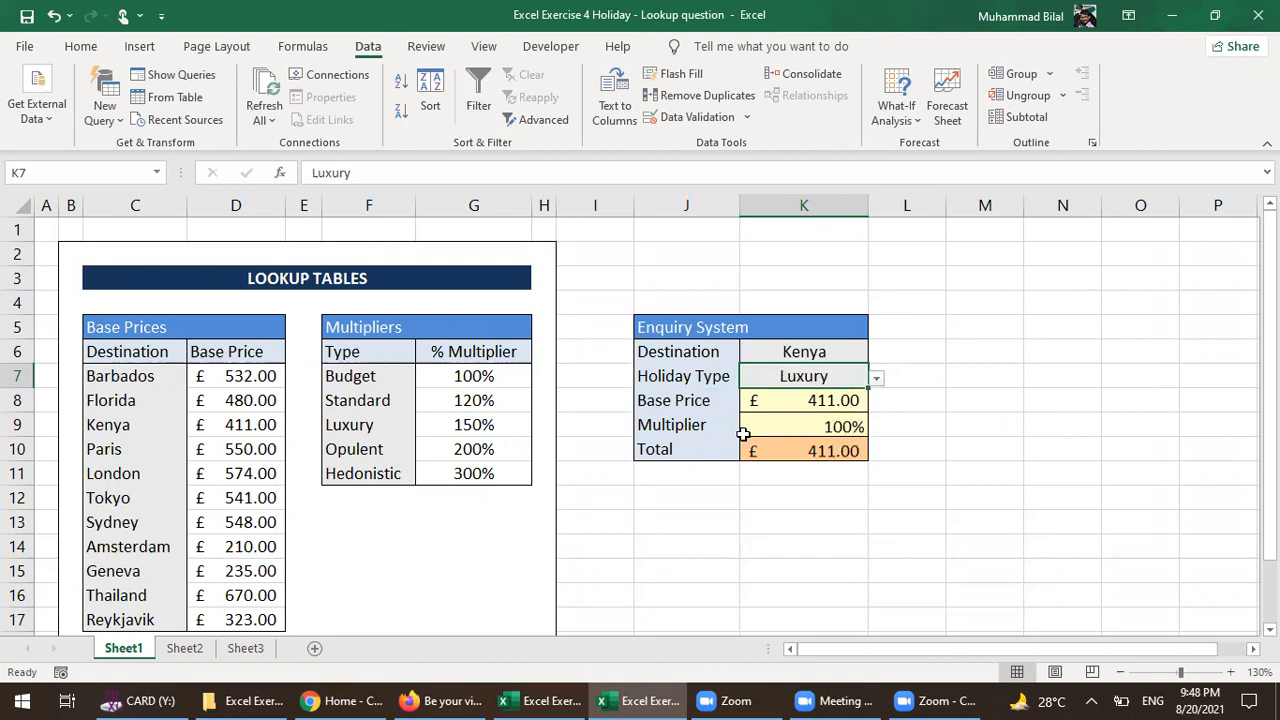
{"action": "left_click", "coordinate": [877, 378]}
{"action": "left_click", "coordinate": [800, 411]}
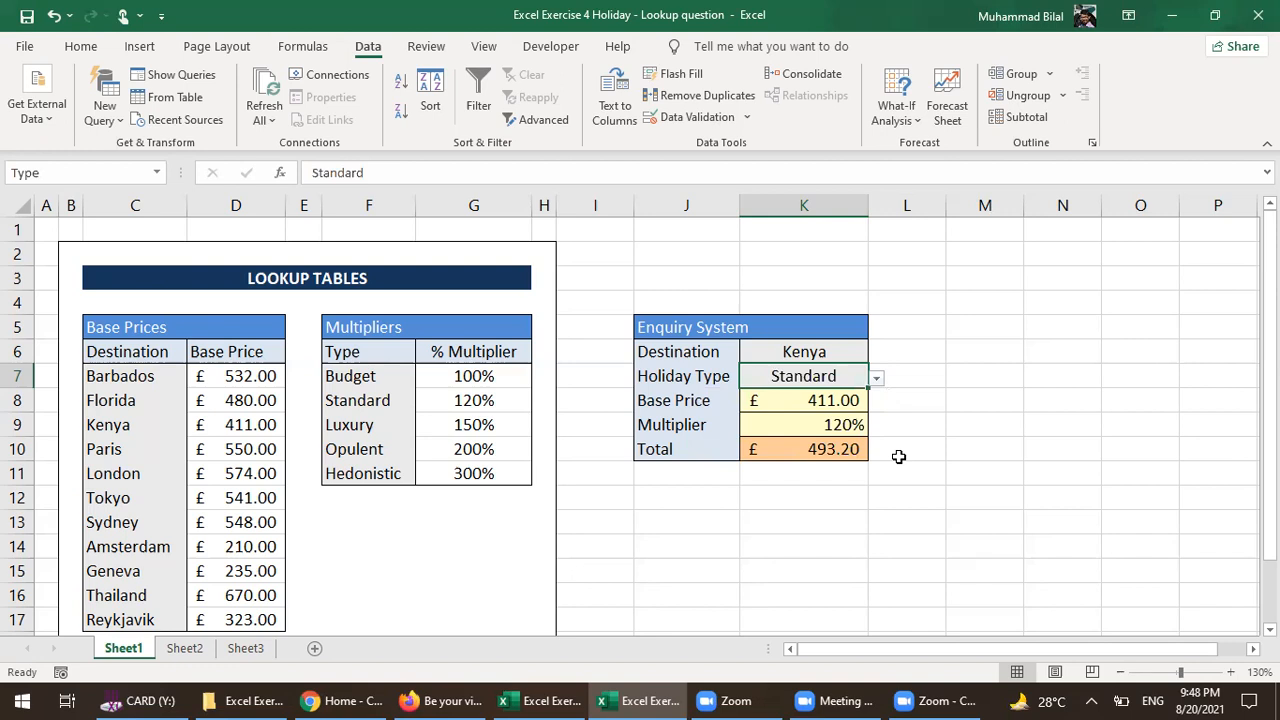
- Set the Destination cell K6 to Tokyo from its drop-down list
{"action": "left_click", "coordinate": [820, 354]}
{"action": "left_click", "coordinate": [876, 355]}
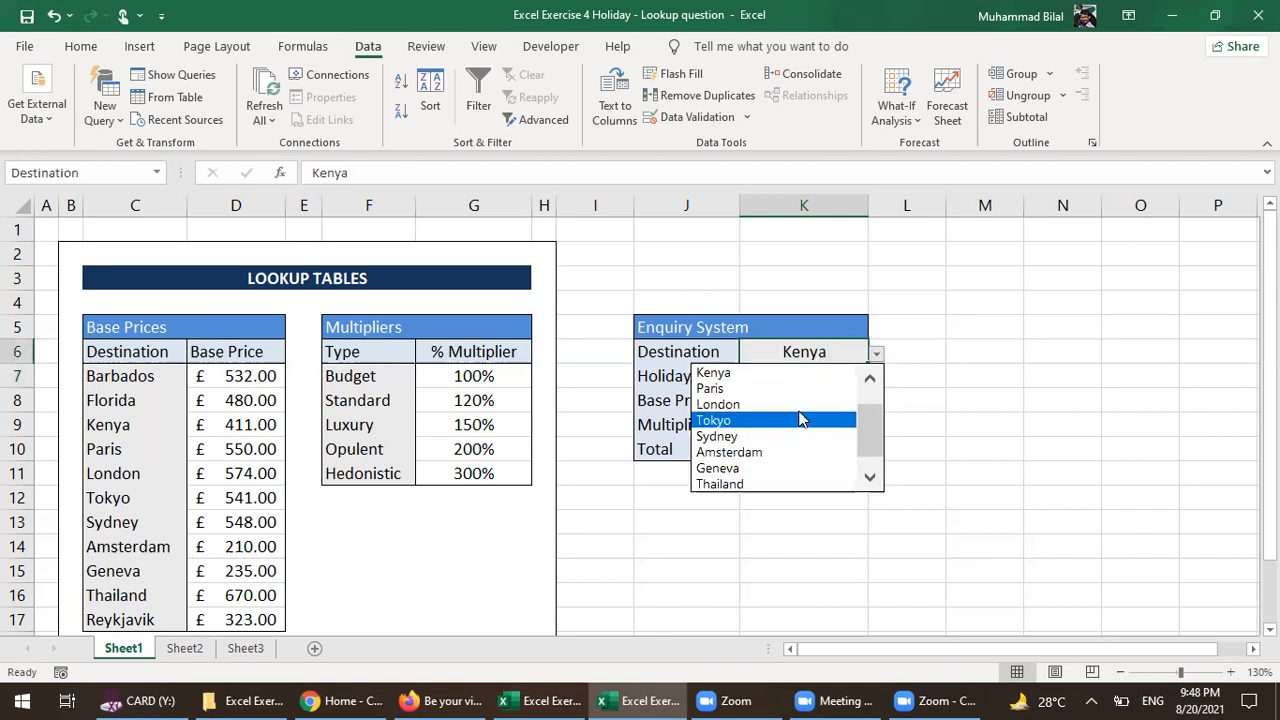
{"action": "left_click", "coordinate": [800, 420]}
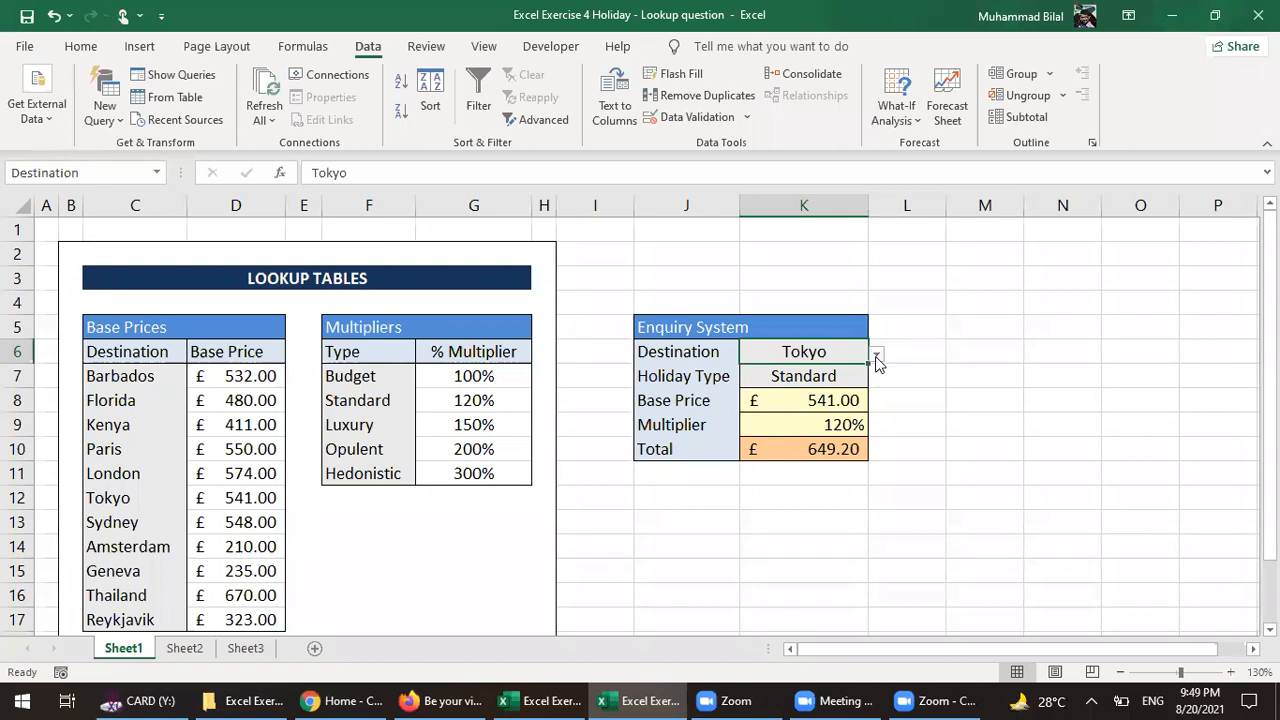
{"action": "left_click", "coordinate": [1000, 369]}
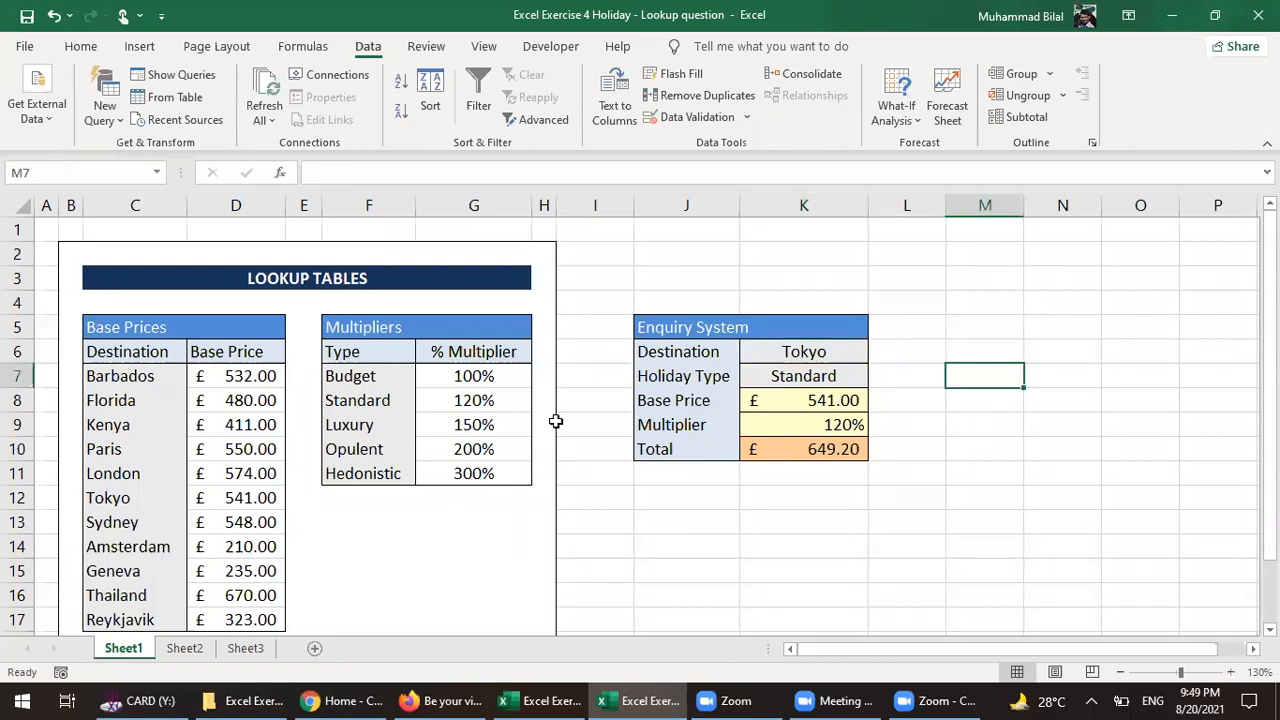
- View the name assigned to Holiday Type cell K7, open the New Name settings for it and dismiss them
{"action": "left_click", "coordinate": [798, 384]}
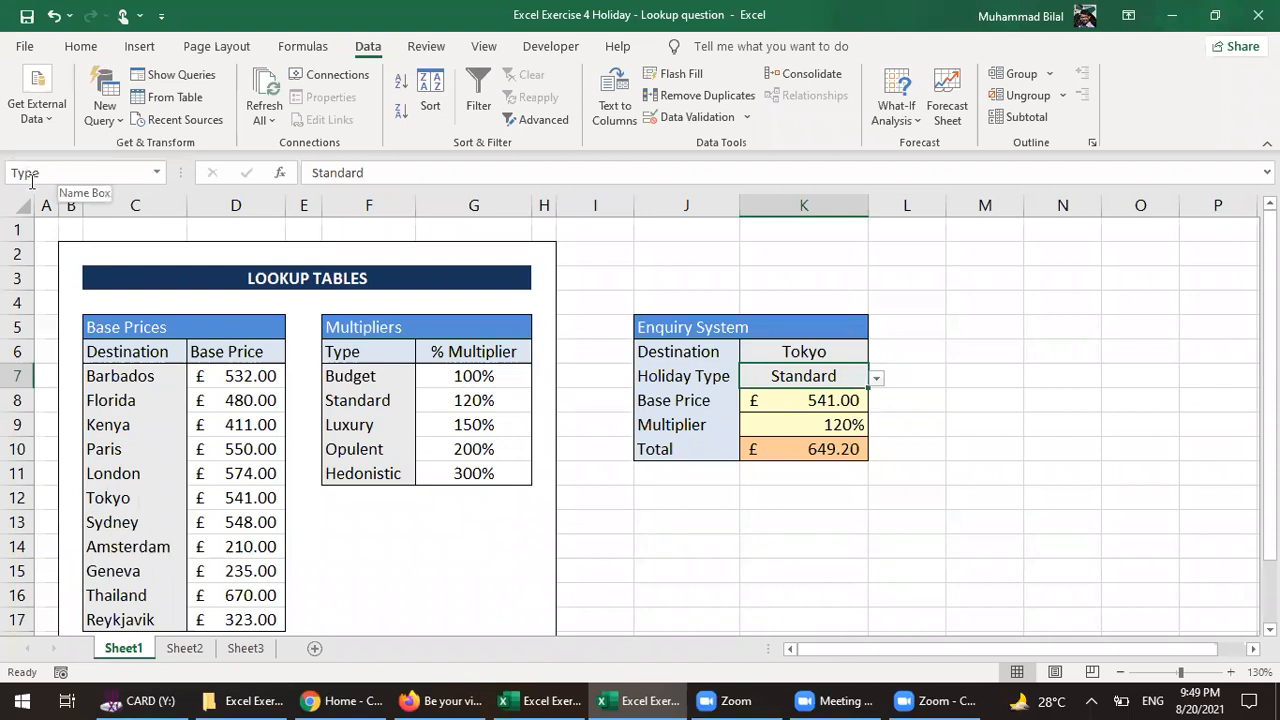
{"action": "right_click", "coordinate": [815, 370]}
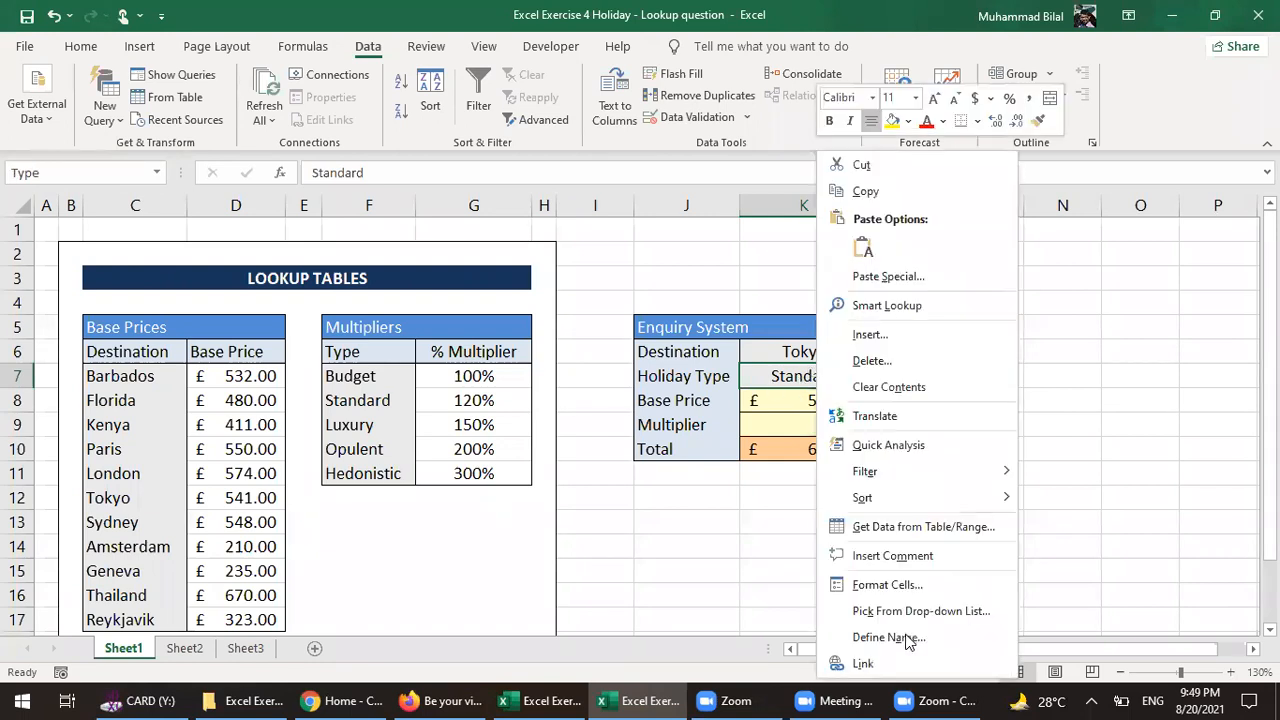
{"action": "left_click", "coordinate": [908, 638]}
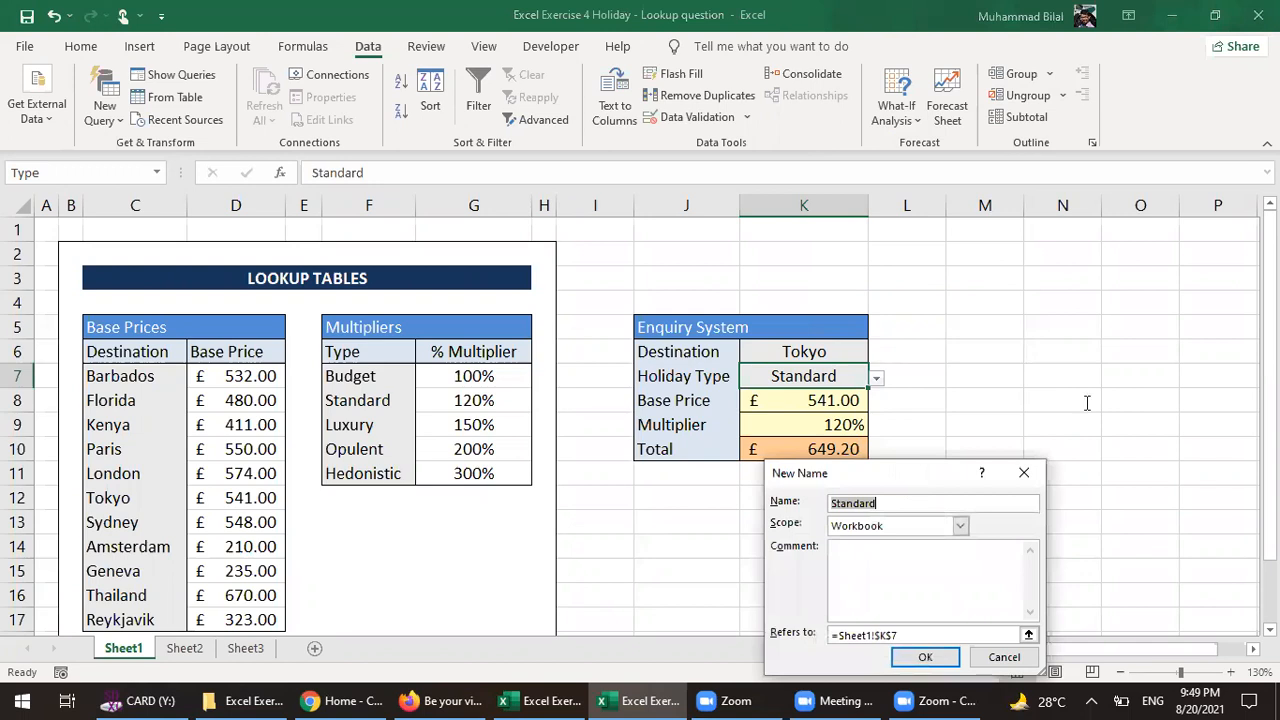
{"action": "left_click_drag", "start_coordinate": [909, 480], "coordinate": [1034, 263]}
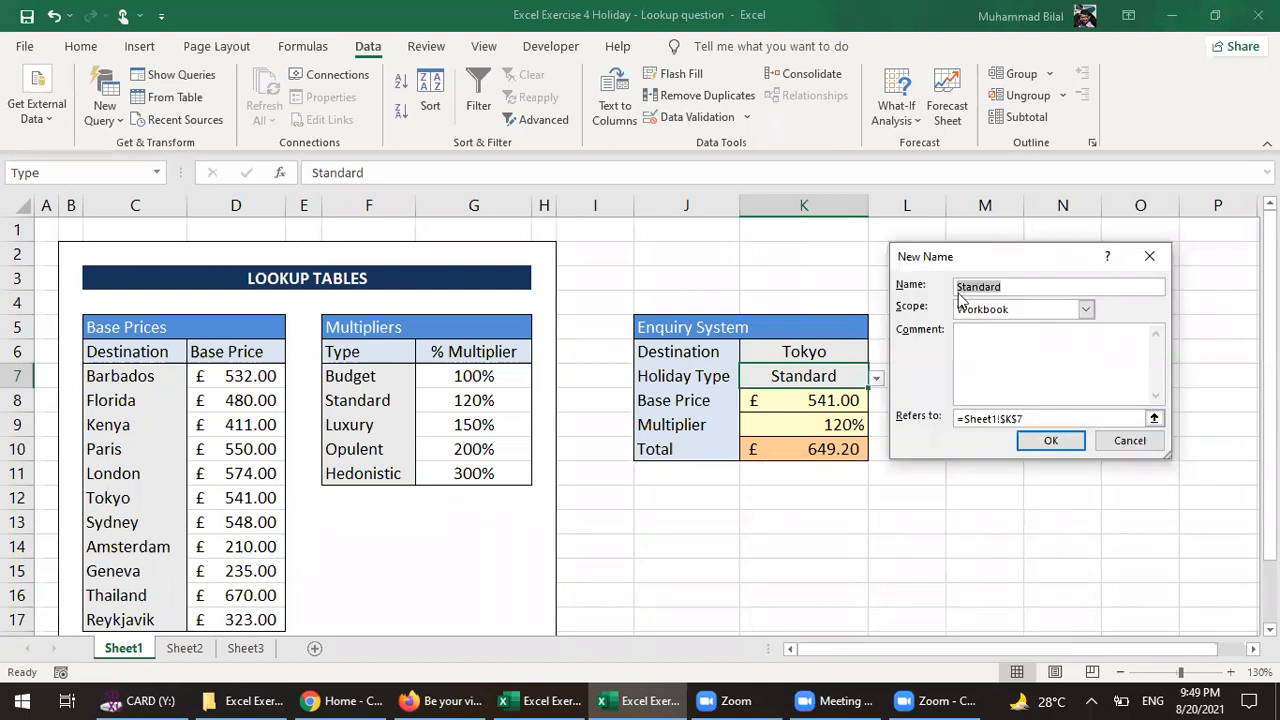
{"action": "key", "text": "Escape"}
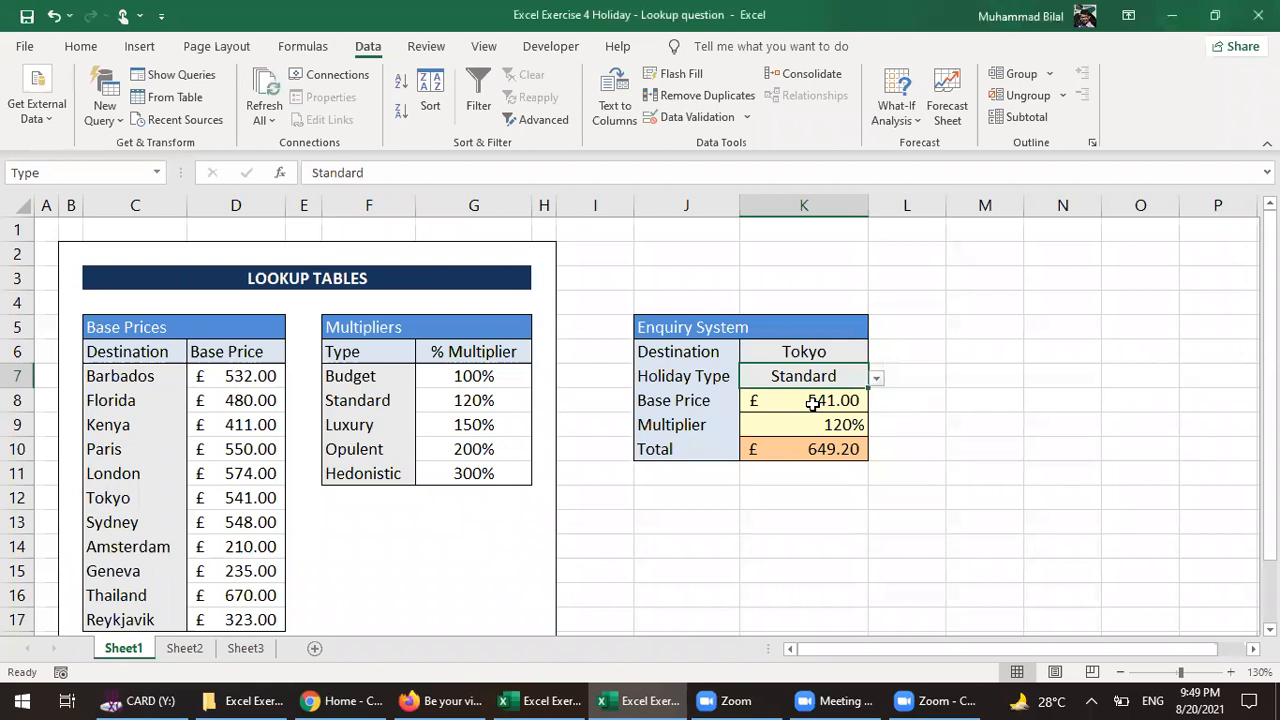
- Examine the Base Price lookup formula in K8 and the Enquiry System cell it refers to
{"action": "left_click", "coordinate": [814, 400]}
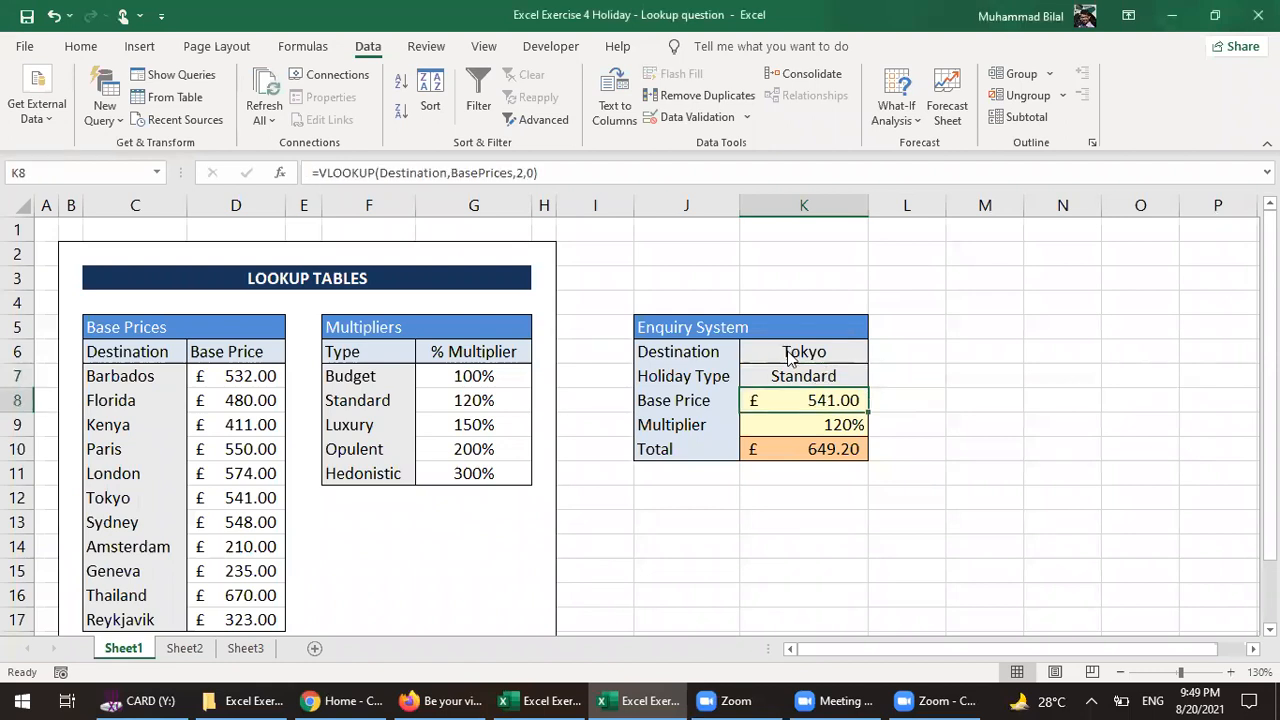
{"action": "left_click", "coordinate": [790, 368]}
{"action": "left_click", "coordinate": [791, 398]}
- Select the base price range C7:D17, view its New Name settings without saving, and check its assigned range name
{"action": "left_click", "coordinate": [125, 378]}
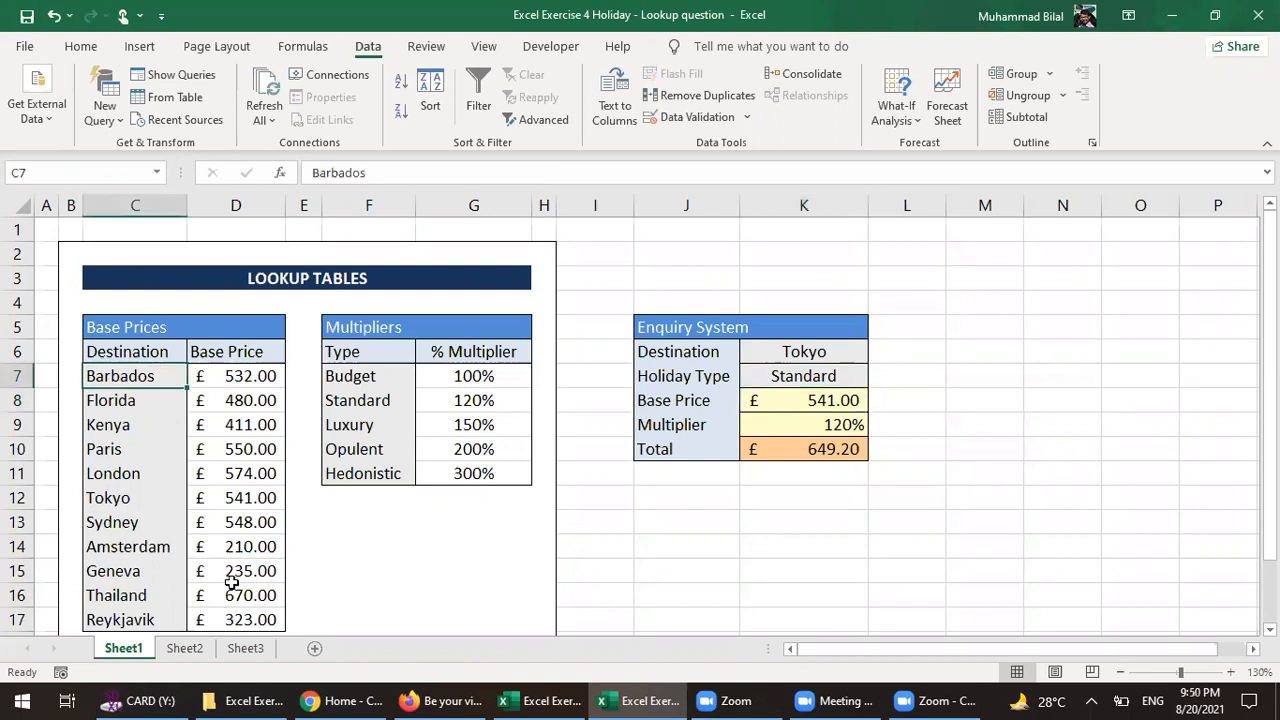
{"action": "key", "text": "ctrl+shift+Right"}
{"action": "key", "text": "ctrl+shift+Down"}
{"action": "right_click", "coordinate": [226, 551]}
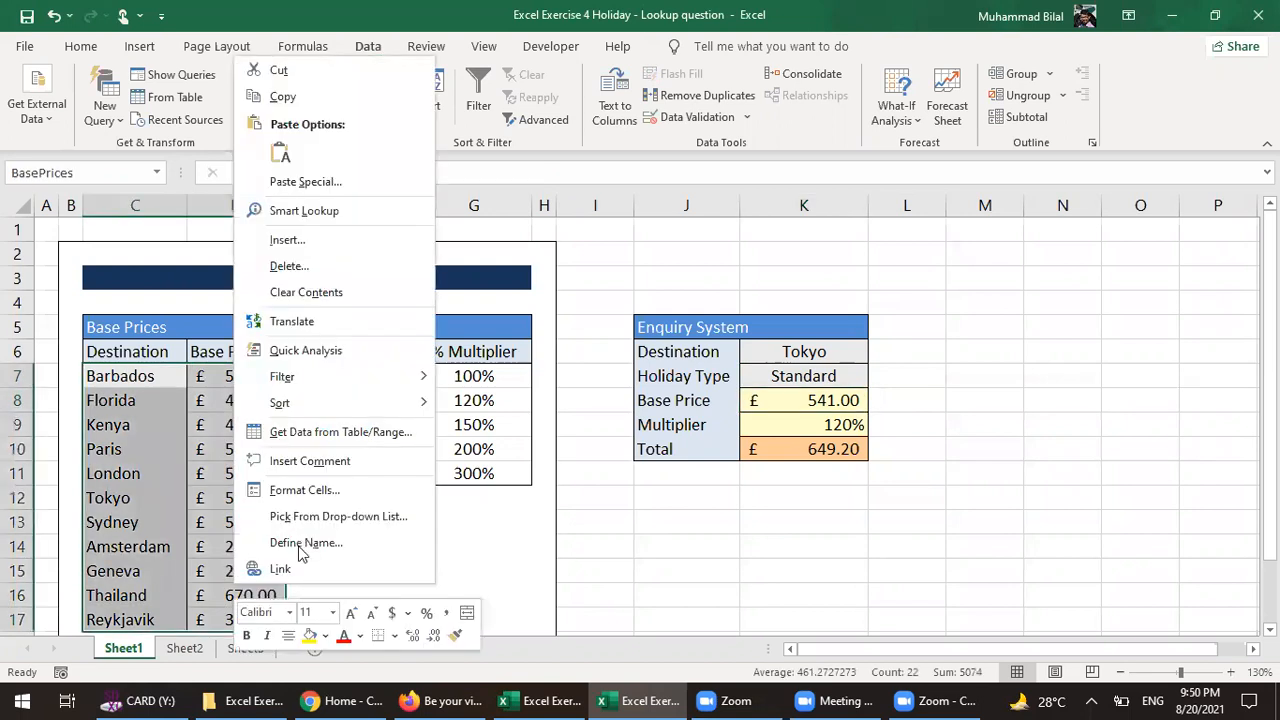
{"action": "left_click", "coordinate": [300, 543]}
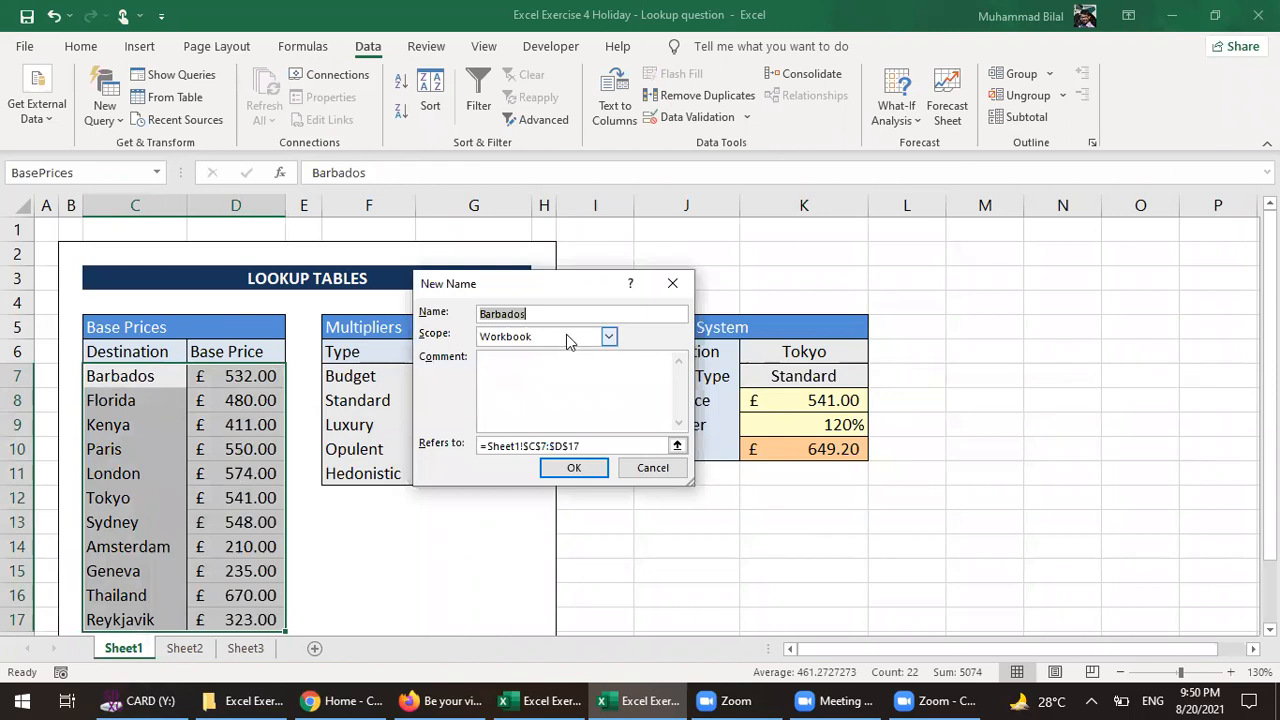
{"action": "left_click", "coordinate": [648, 475]}
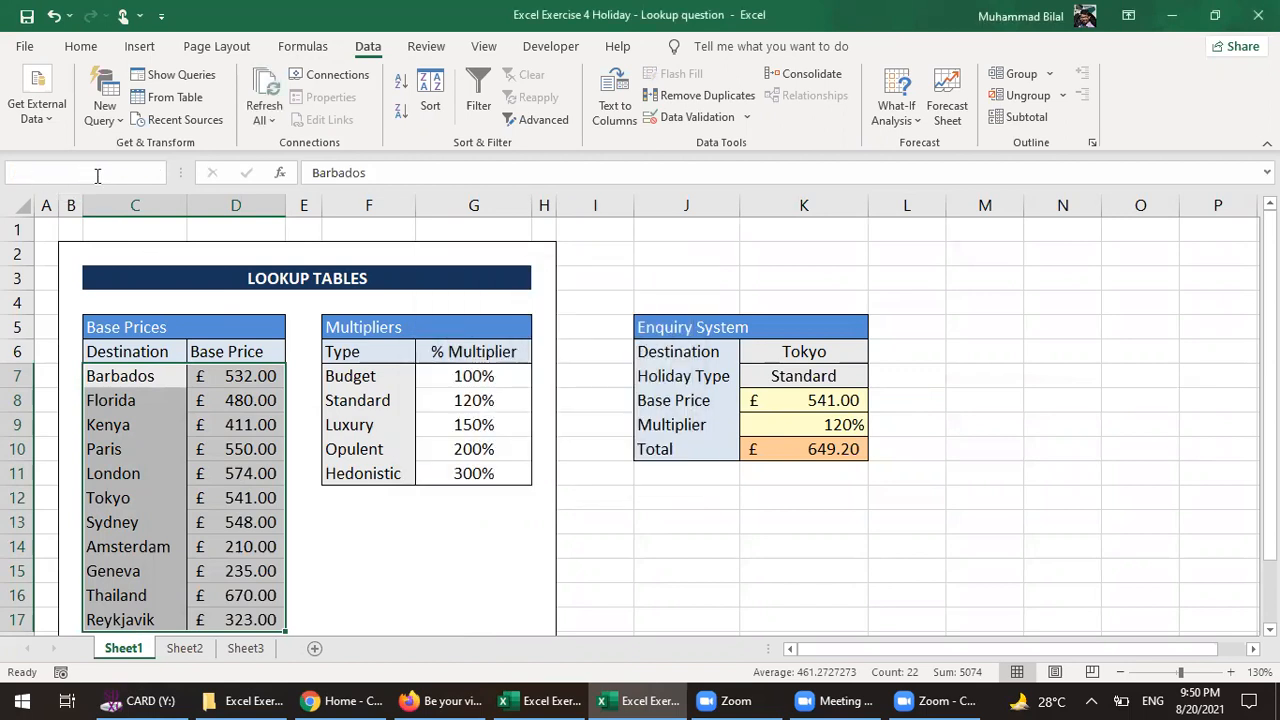
{"action": "left_click", "coordinate": [99, 179]}
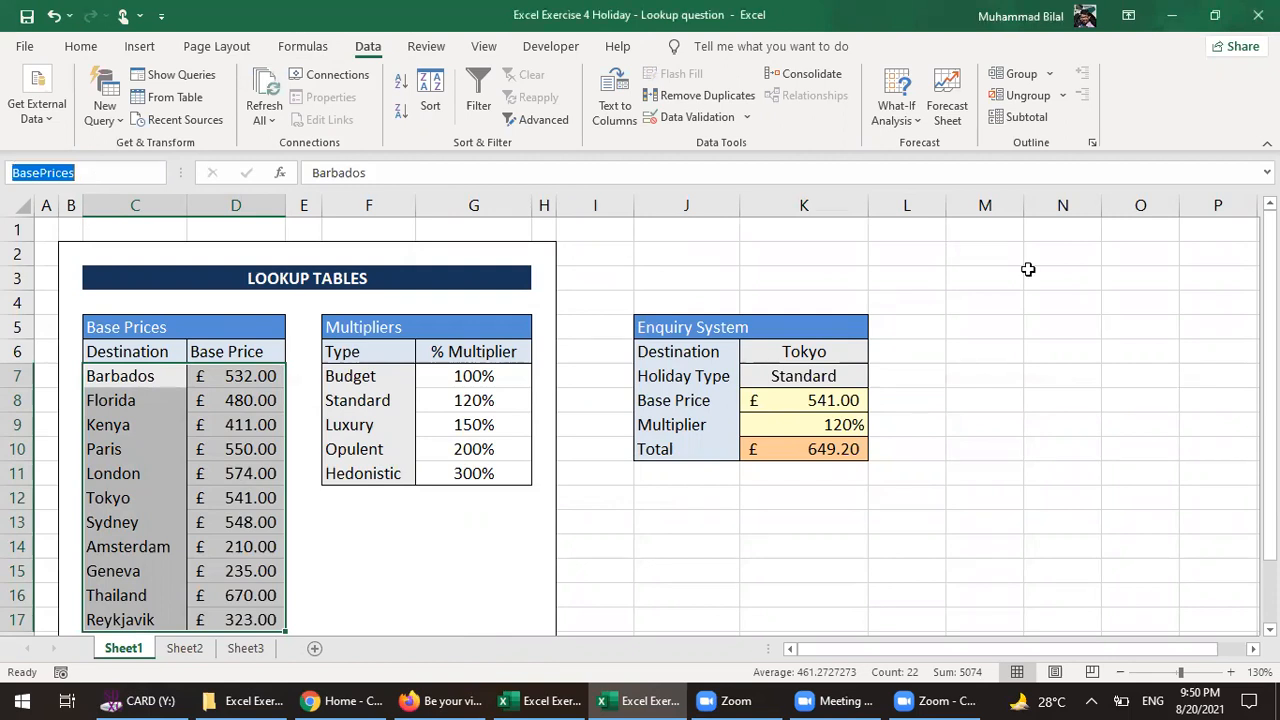
- Select the empty range M3:O9, view the ways to name it and dismiss the New Name settings
{"action": "left_click", "coordinate": [980, 286]}
{"action": "left_click_drag", "start_coordinate": [1105, 410], "coordinate": [1126, 430]}
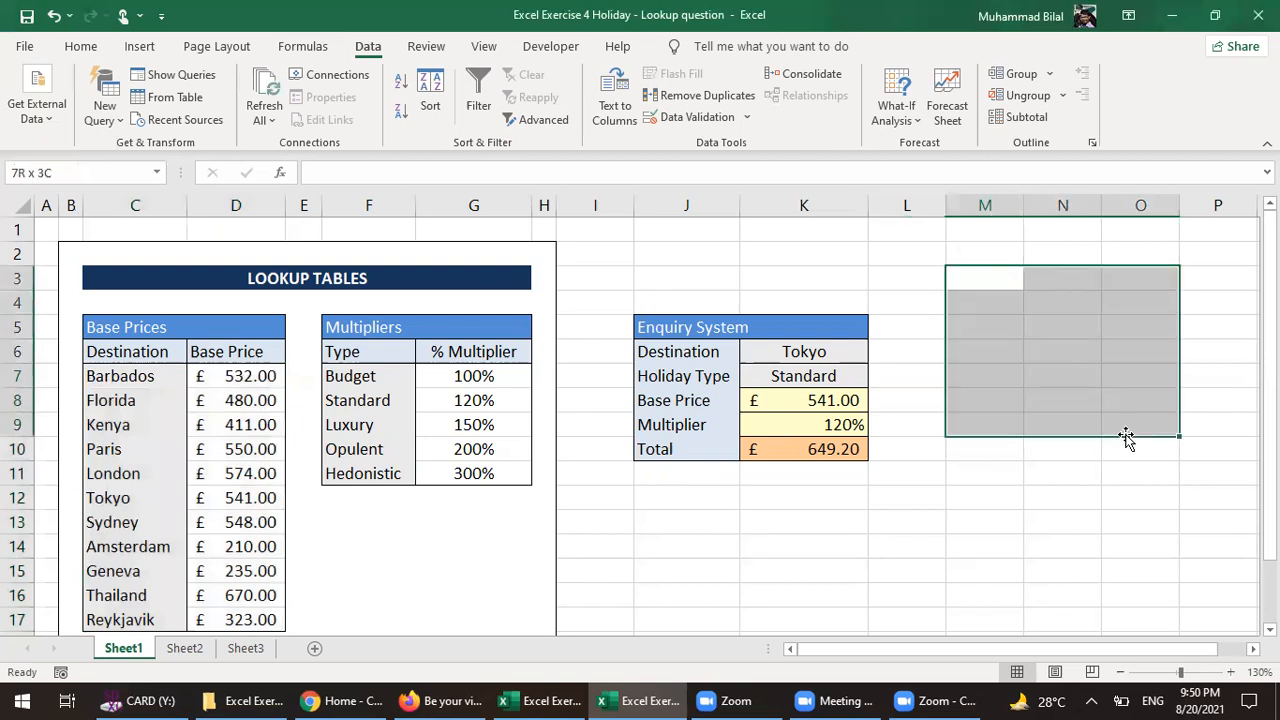
{"action": "left_click", "coordinate": [84, 177]}
{"action": "right_click", "coordinate": [1024, 333]}
{"action": "left_click", "coordinate": [1095, 637]}
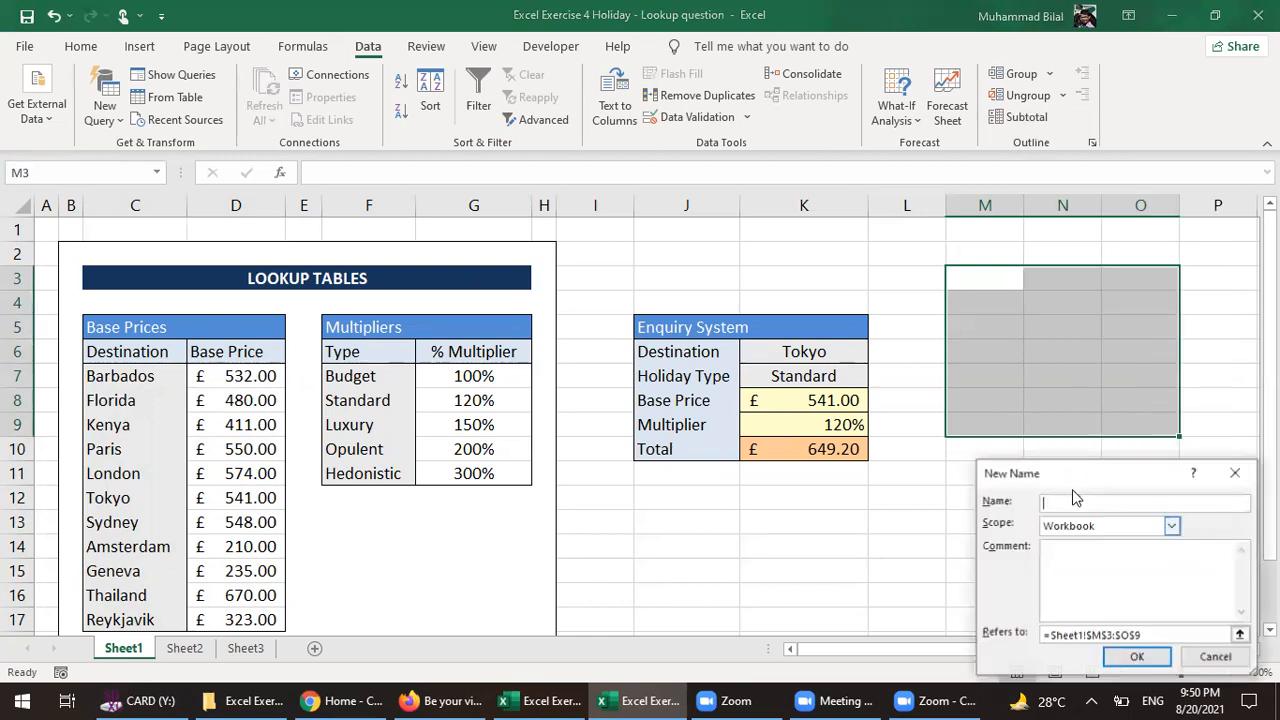
{"action": "key", "text": "Escape"}
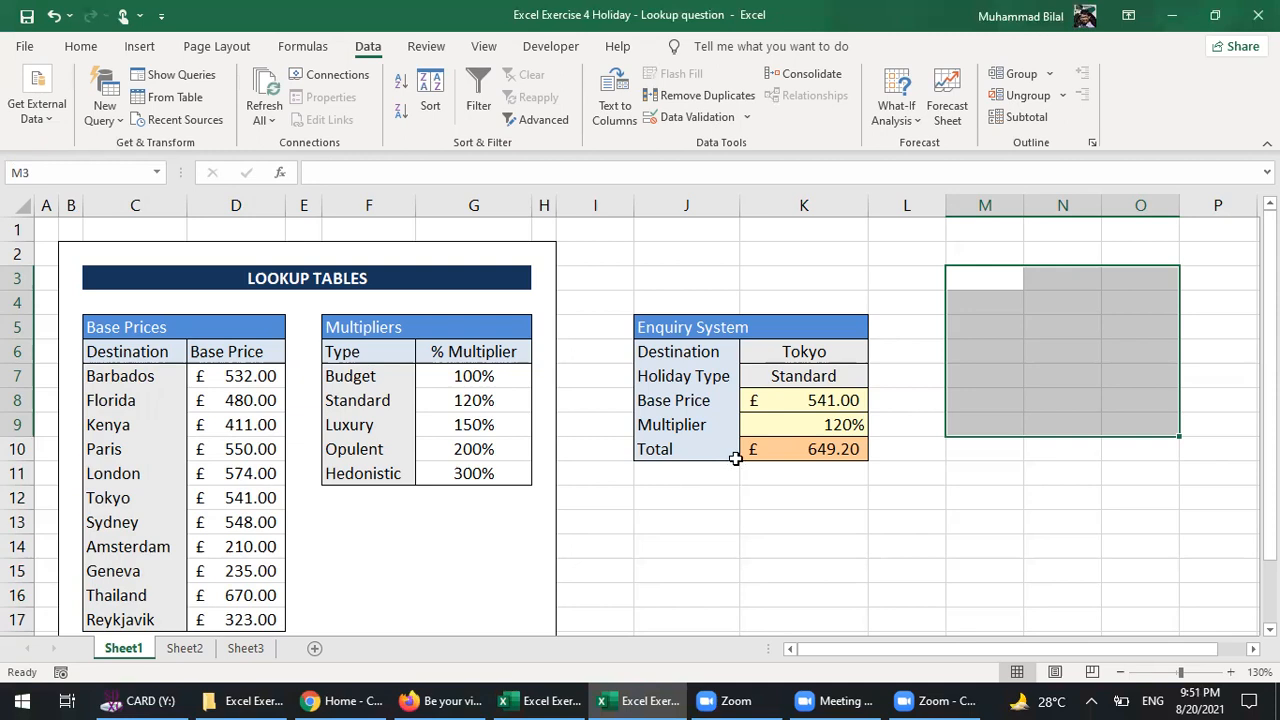
- Switch to the Poohsticks rating workbook and insert a VLOOKUP function in Grade cell D3, keeping the grade table uncovered
{"action": "key", "text": "alt+Tab"}
{"action": "key", "text": "shift+F3"}
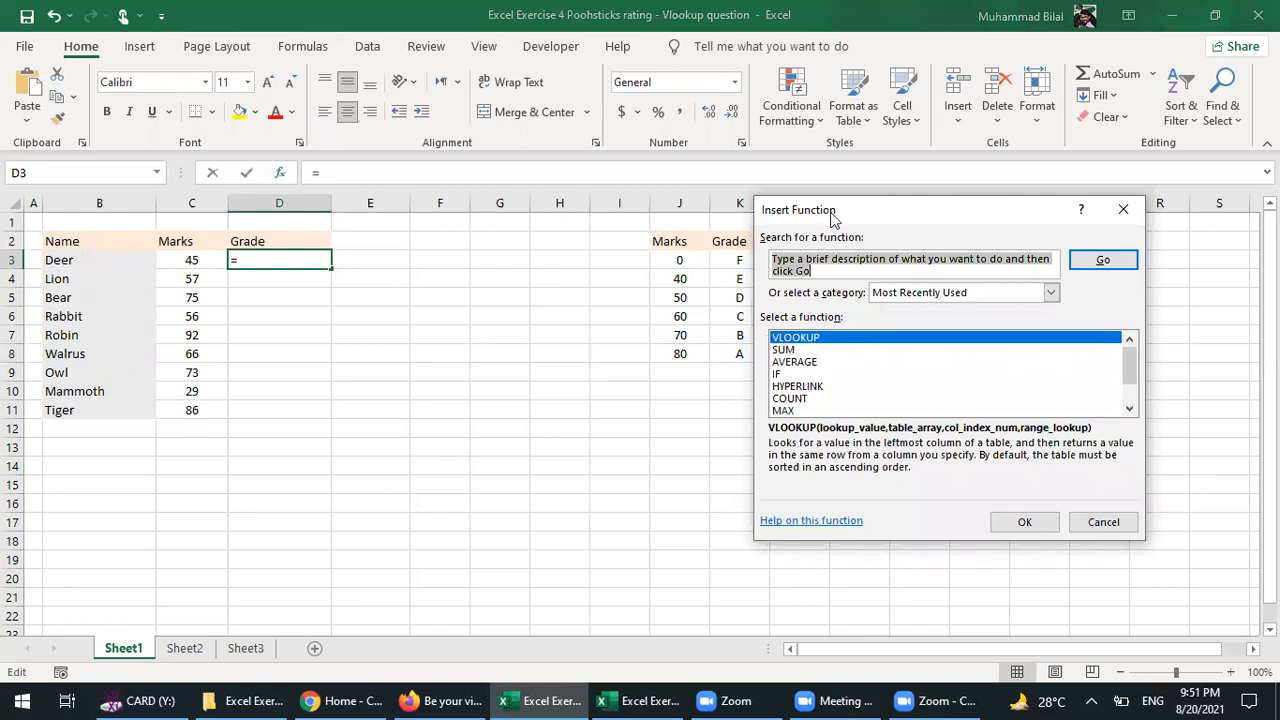
{"action": "left_click_drag", "start_coordinate": [831, 214], "coordinate": [834, 148]}
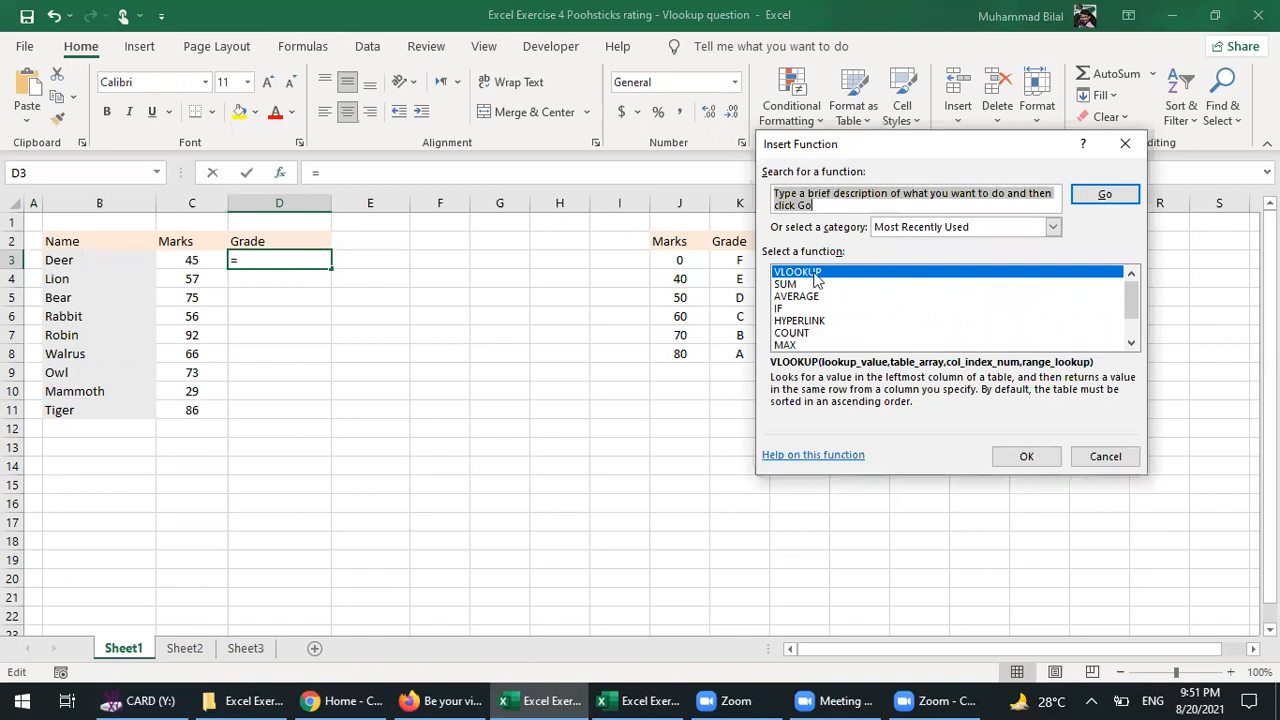
{"action": "left_click", "coordinate": [1027, 457]}
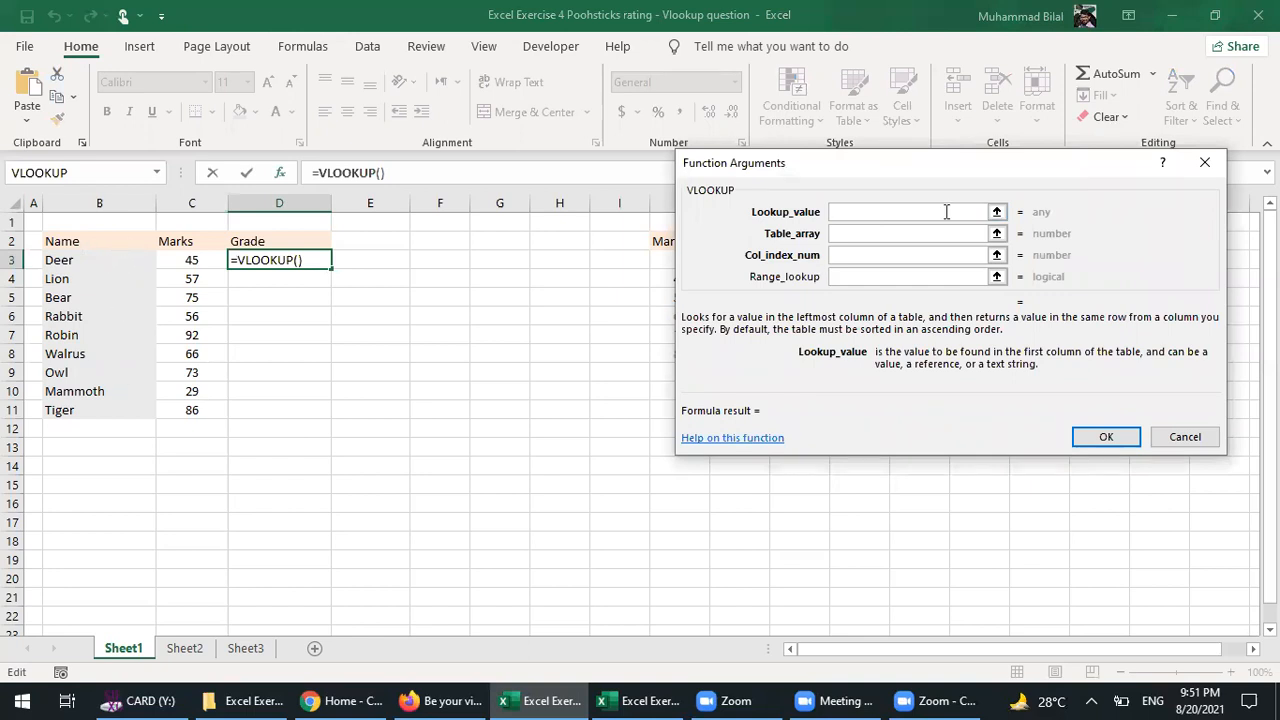
{"action": "left_click_drag", "start_coordinate": [911, 169], "coordinate": [805, 383]}
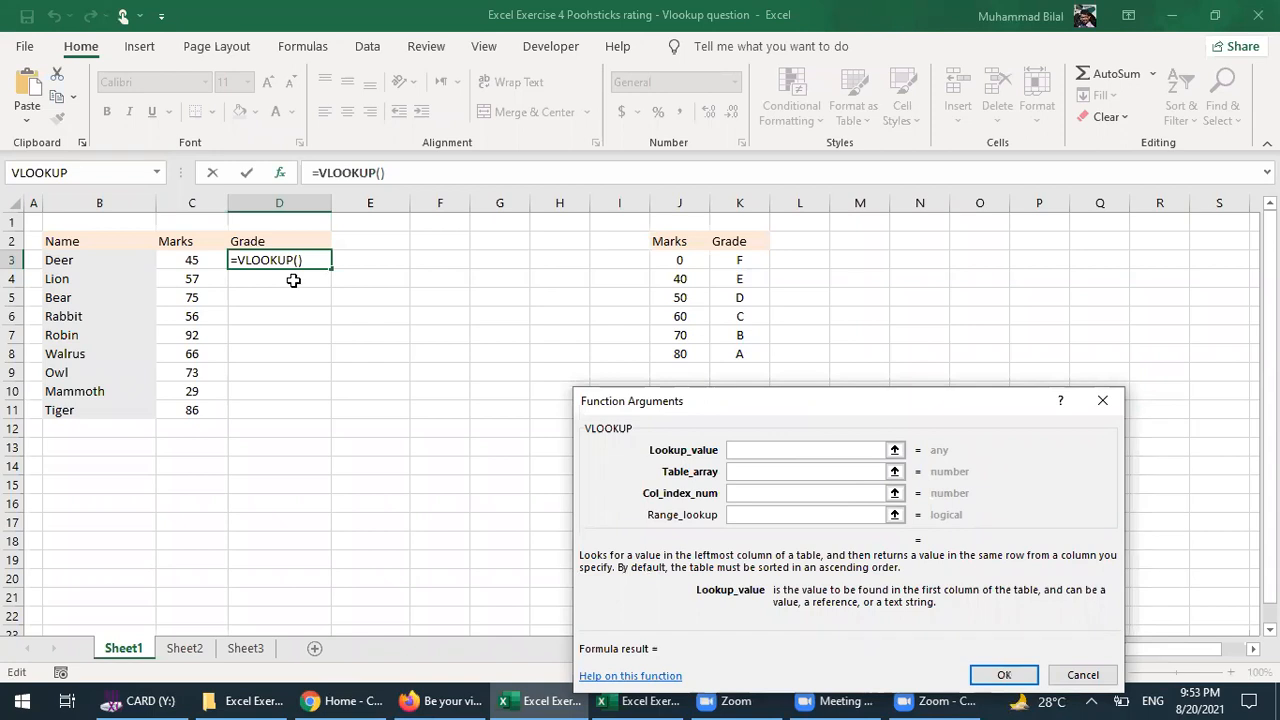
- Complete the VLOOKUP in D3 with lookup value C3, table array J3:K8, column index 2 and range lookup True
{"action": "left_click", "coordinate": [200, 261]}
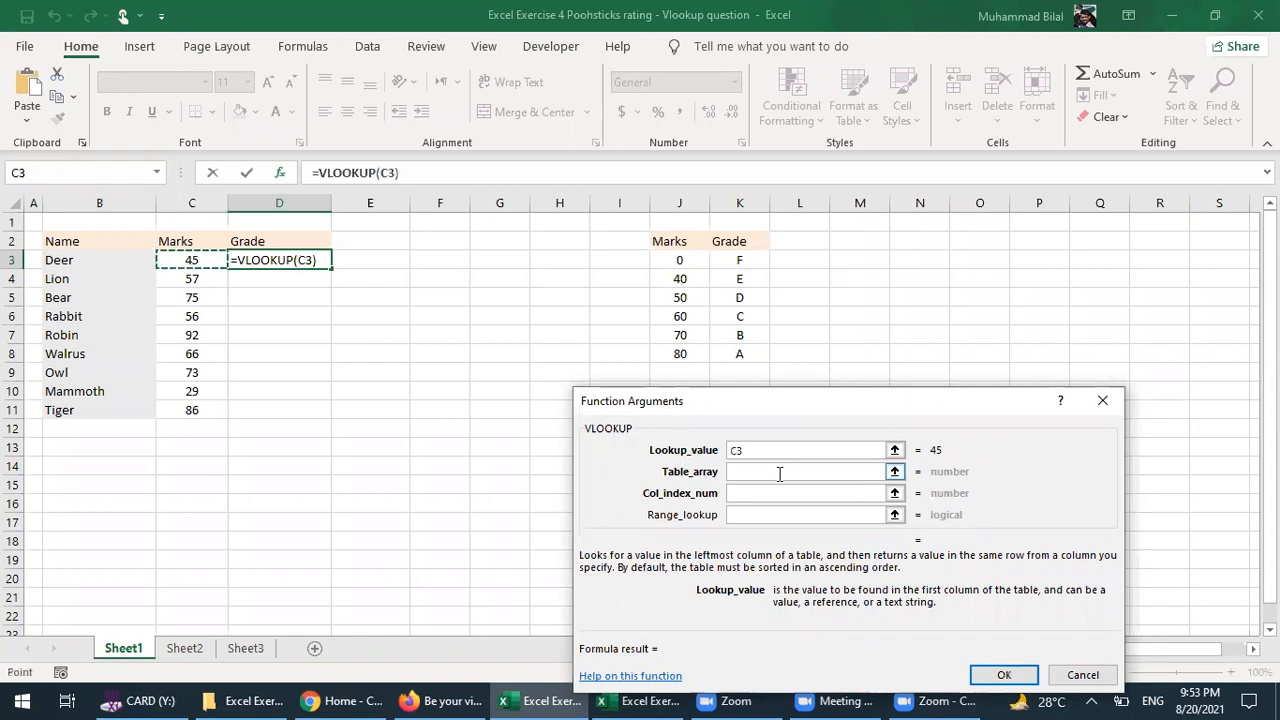
{"action": "key", "text": "Tab"}
{"action": "left_click", "coordinate": [676, 261]}
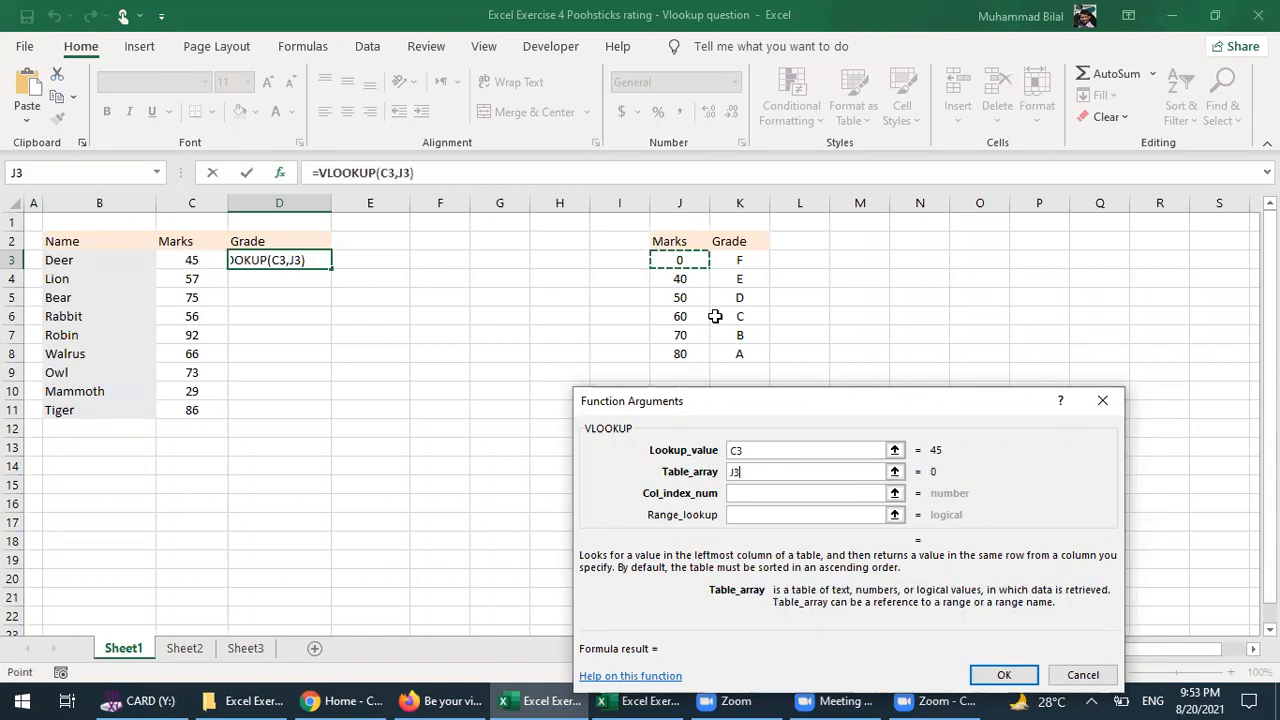
{"action": "left_click", "coordinate": [739, 358], "text": "shift"}
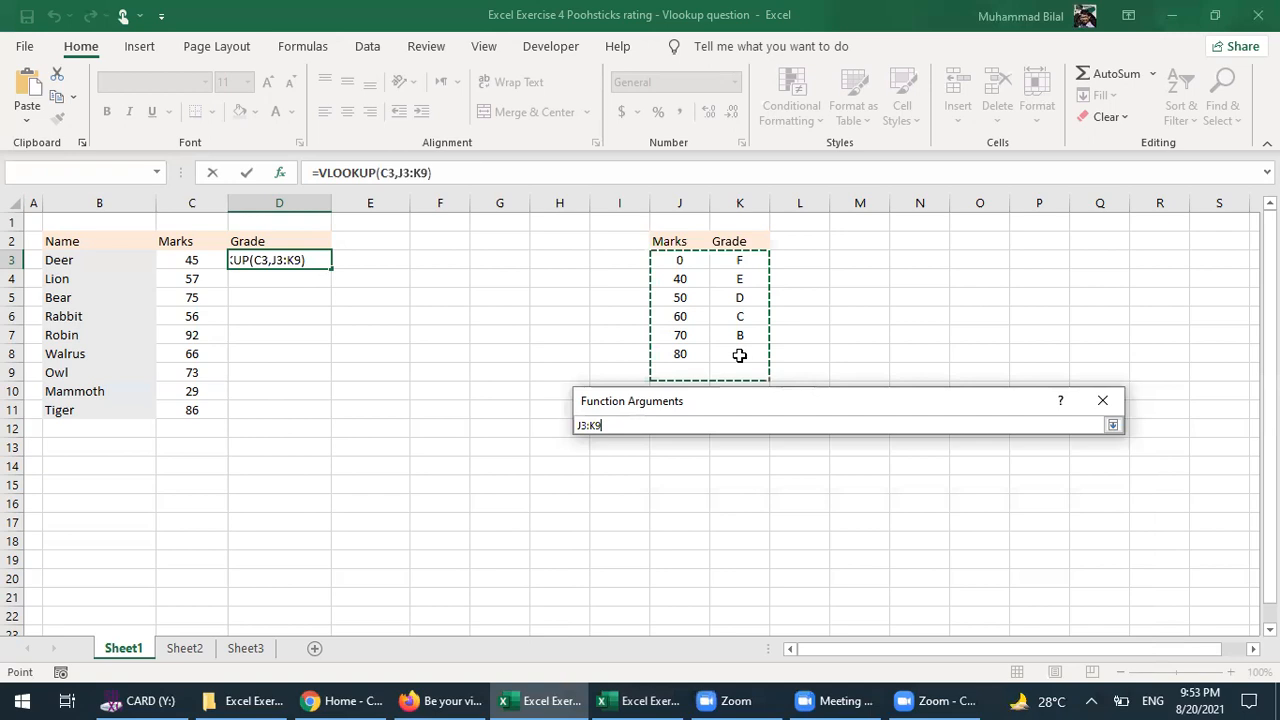
{"action": "left_click", "coordinate": [775, 492]}
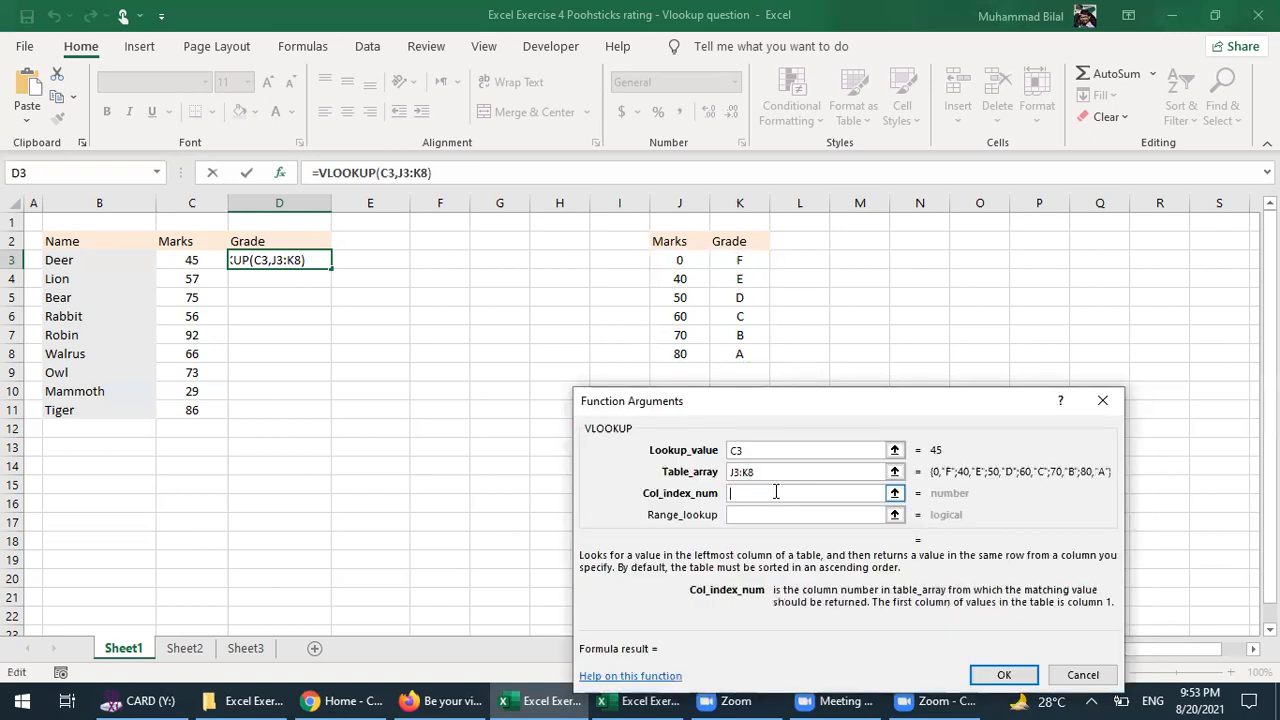
{"action": "type", "text": "2"}
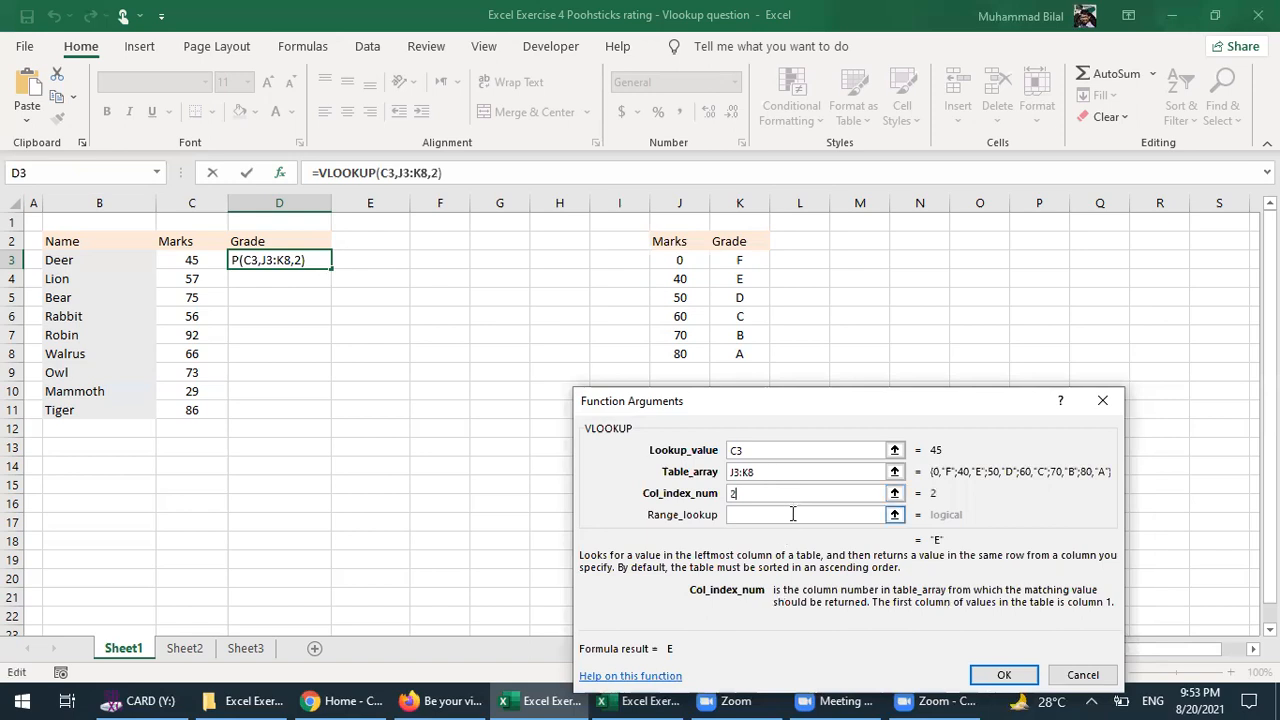
{"action": "left_click", "coordinate": [793, 514]}
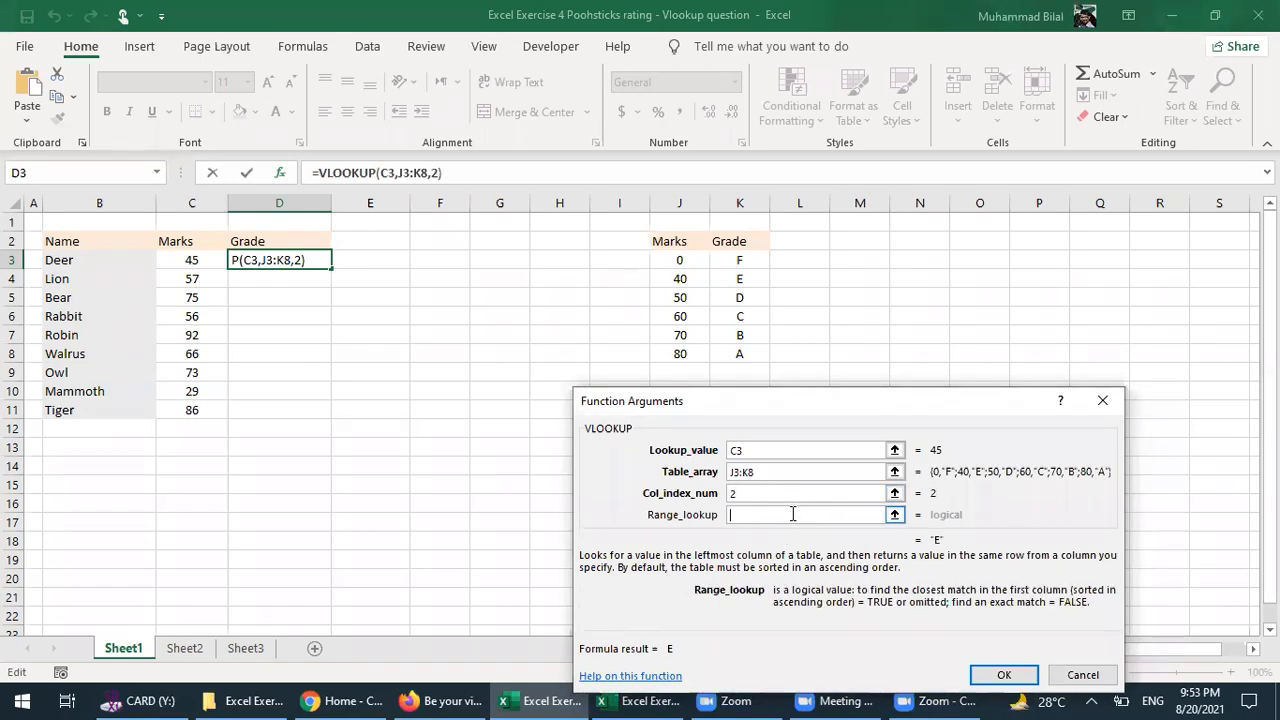
{"action": "type", "text": "True"}
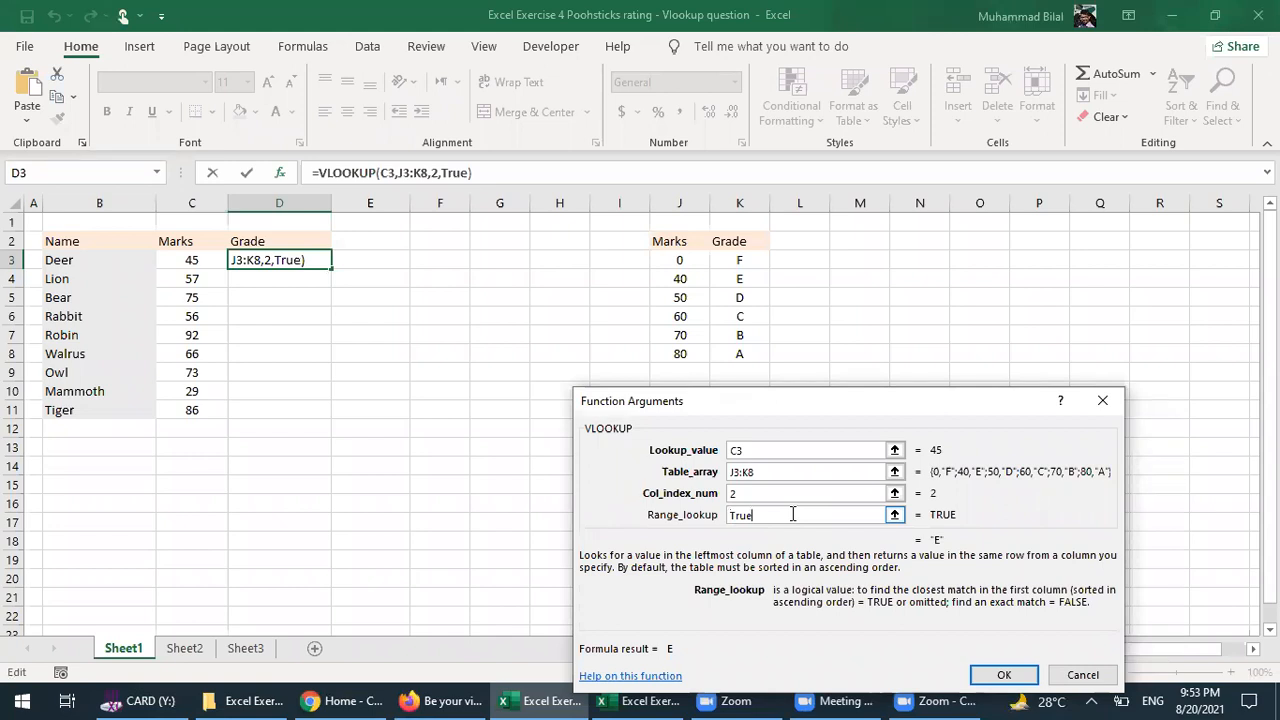
{"action": "left_click", "coordinate": [987, 677]}
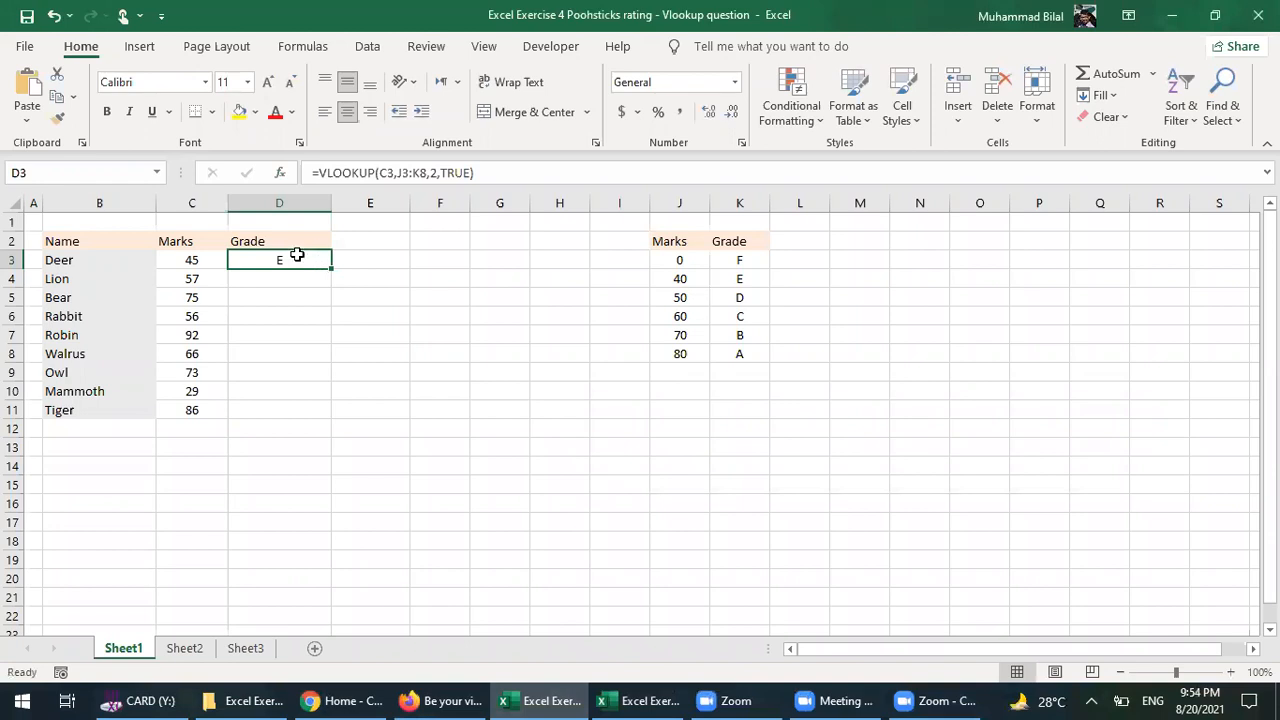
- Replace the TRUE range lookup argument in the D3 formula with 0 to try an exact match
{"action": "key", "text": "F2"}
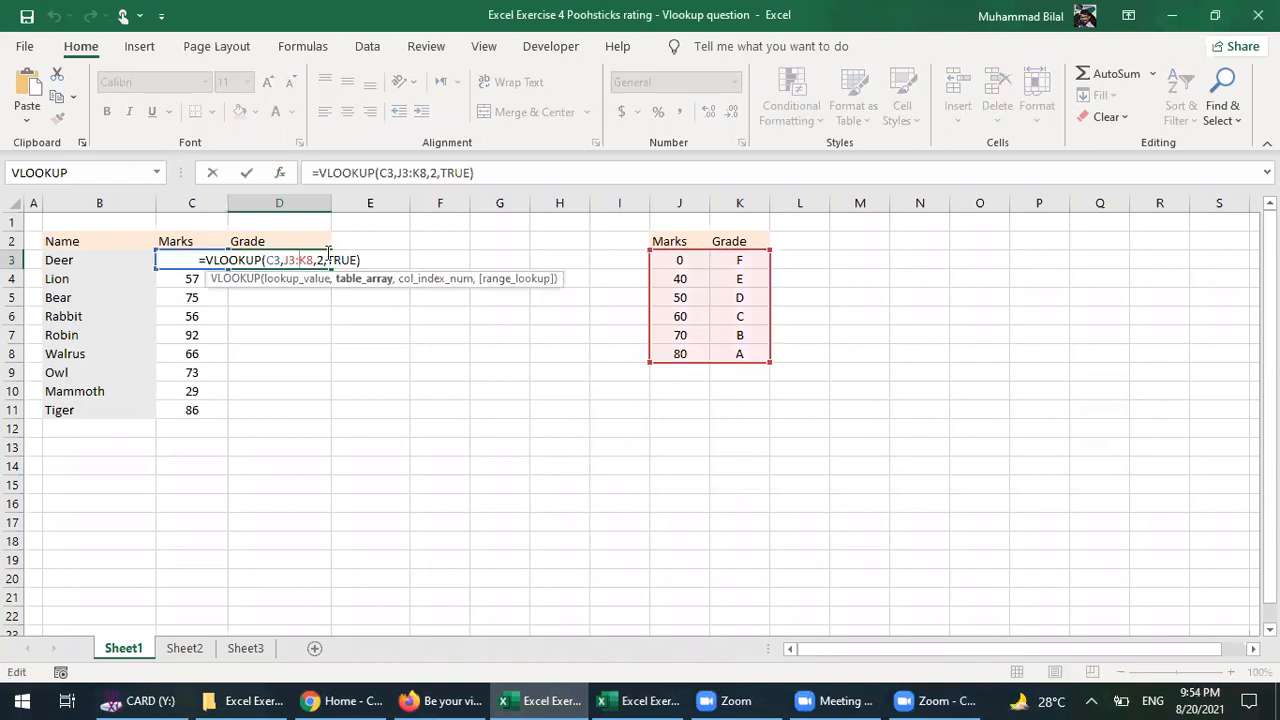
{"action": "left_click_drag", "start_coordinate": [329, 260], "coordinate": [355, 261]}
{"action": "type", "text": "0"}
{"action": "key", "text": "Return"}
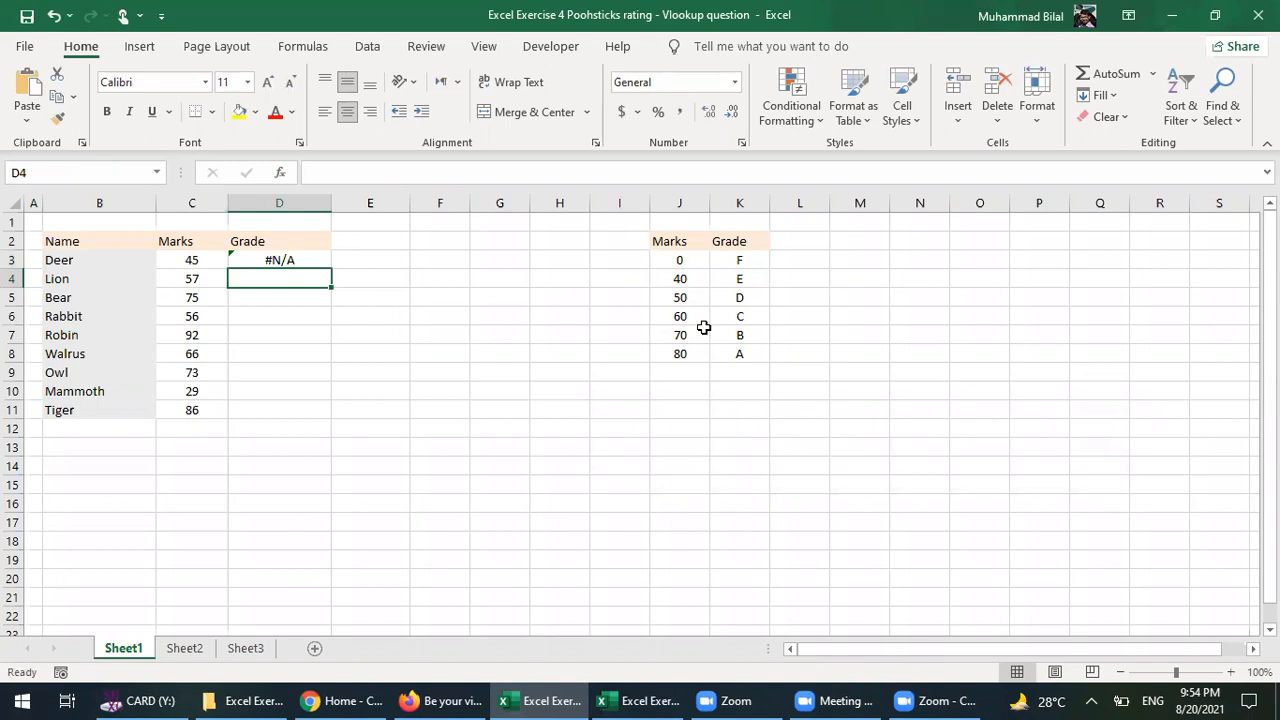
- Set the range lookup argument of the VLOOKUP in D3 to TRUE for an approximate match
{"action": "left_click", "coordinate": [293, 259]}
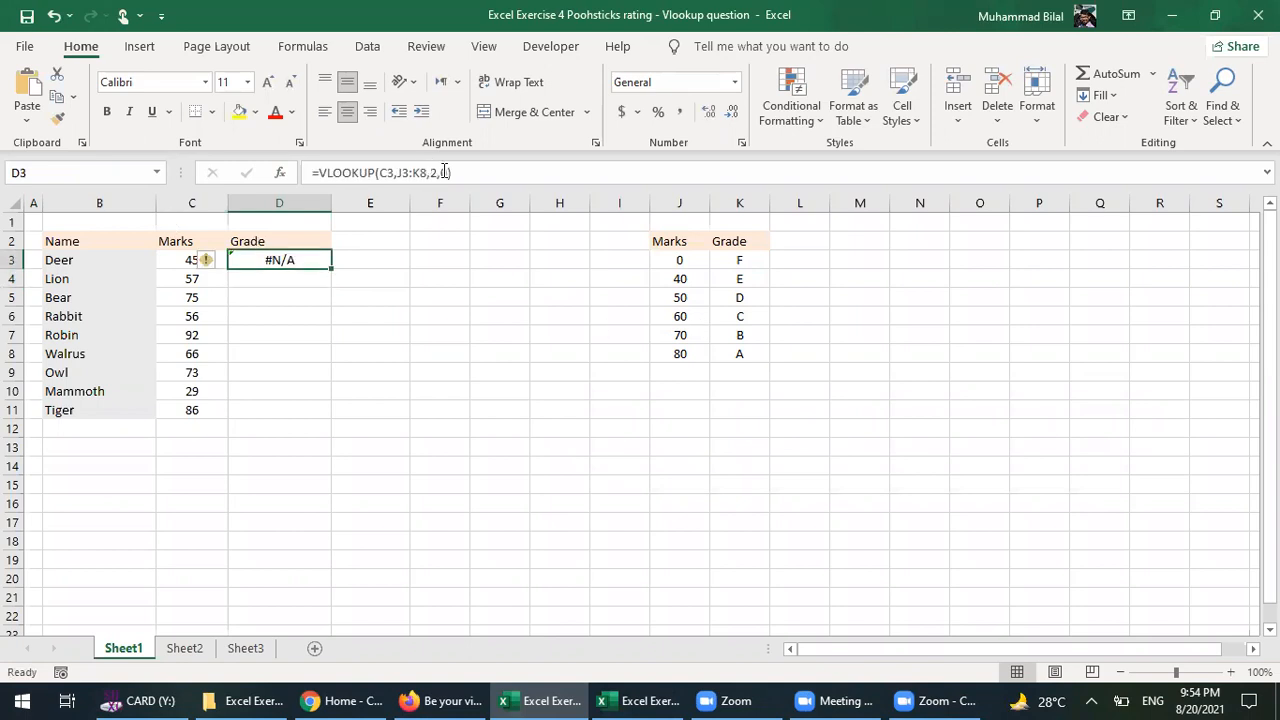
{"action": "key", "text": "F2"}
{"action": "key", "text": "shift+Right"}
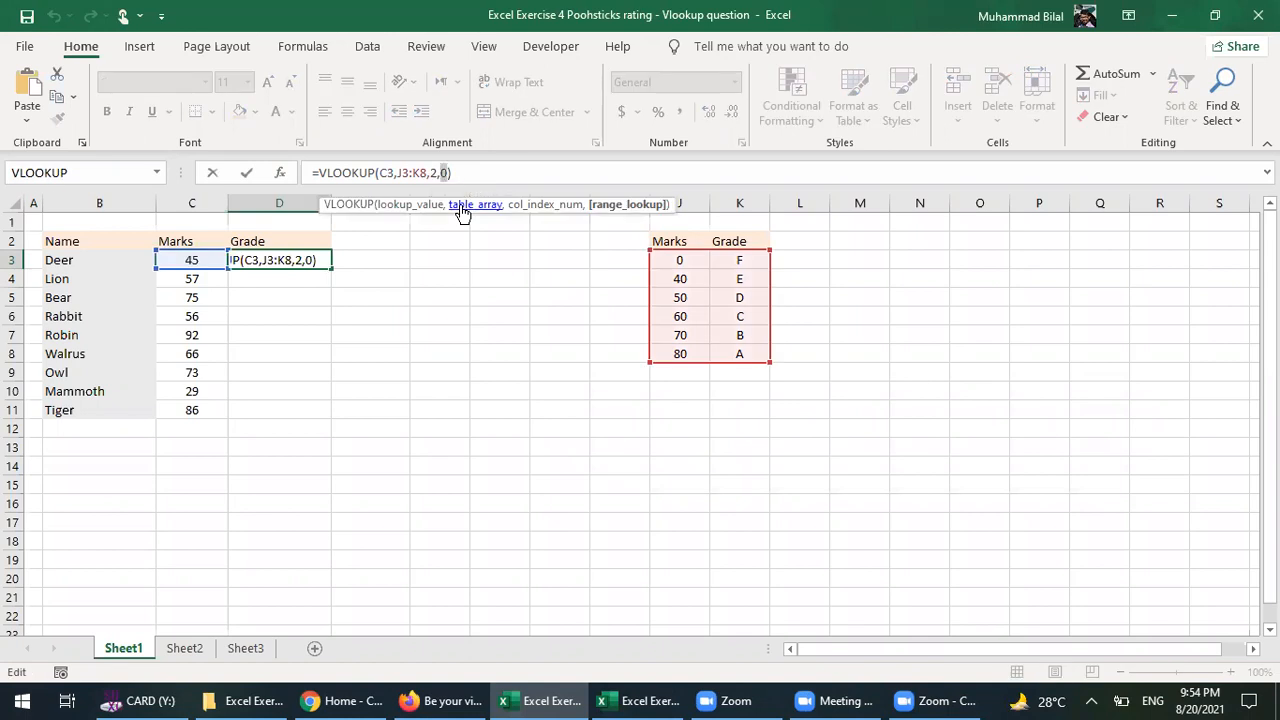
{"action": "type", "text": "1"}
{"action": "key", "text": "Return"}
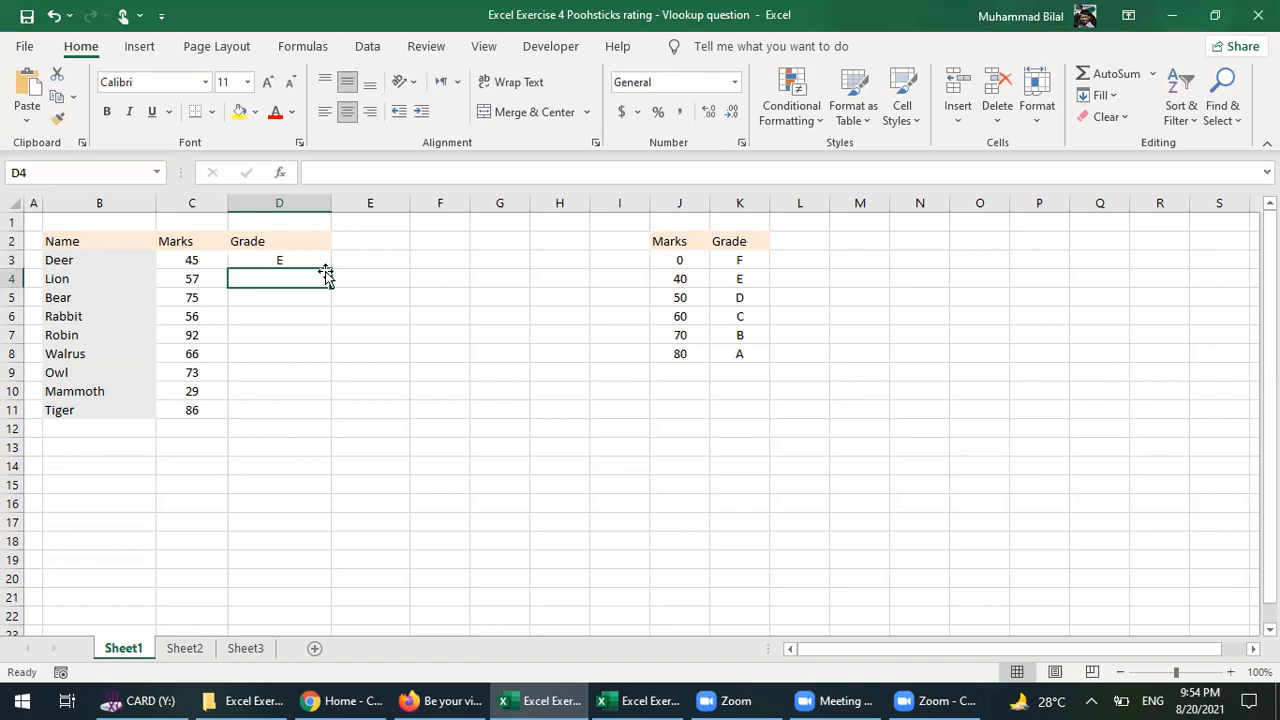
- Fill the D3 formula down the Grade column to D11 with the relative table array
{"action": "key", "text": "Up"}
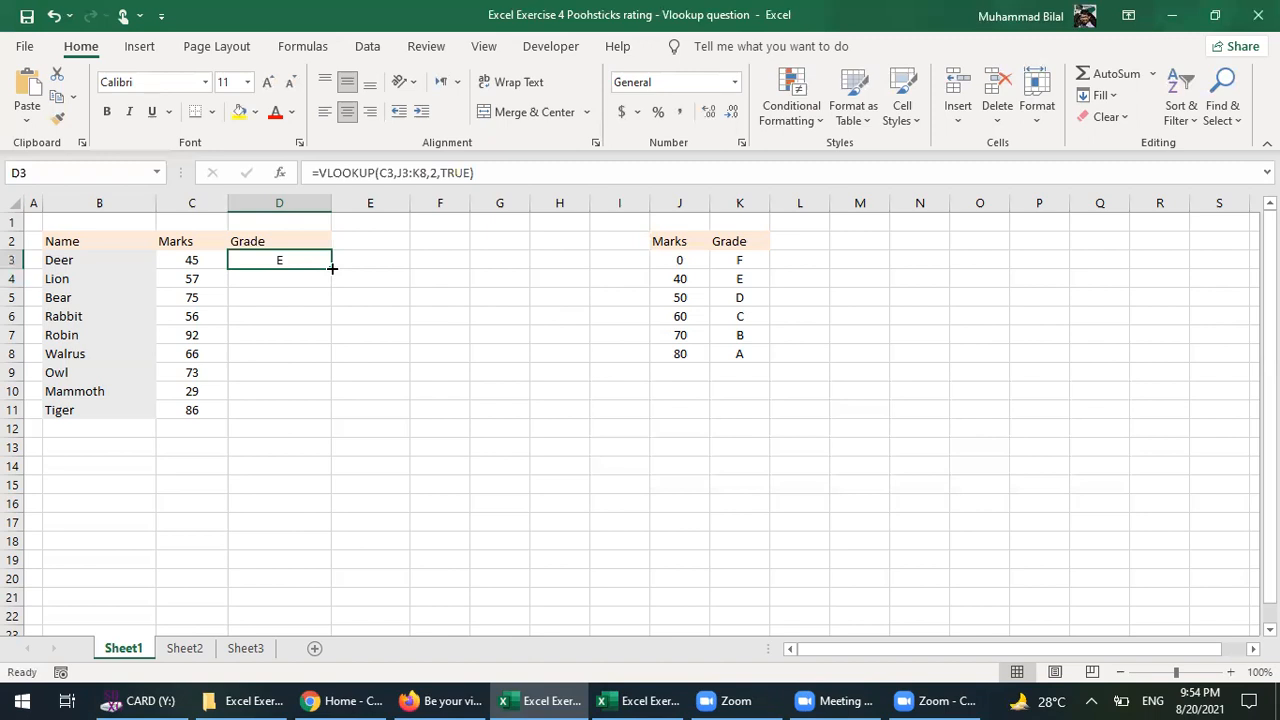
{"action": "double_click", "coordinate": [332, 268]}
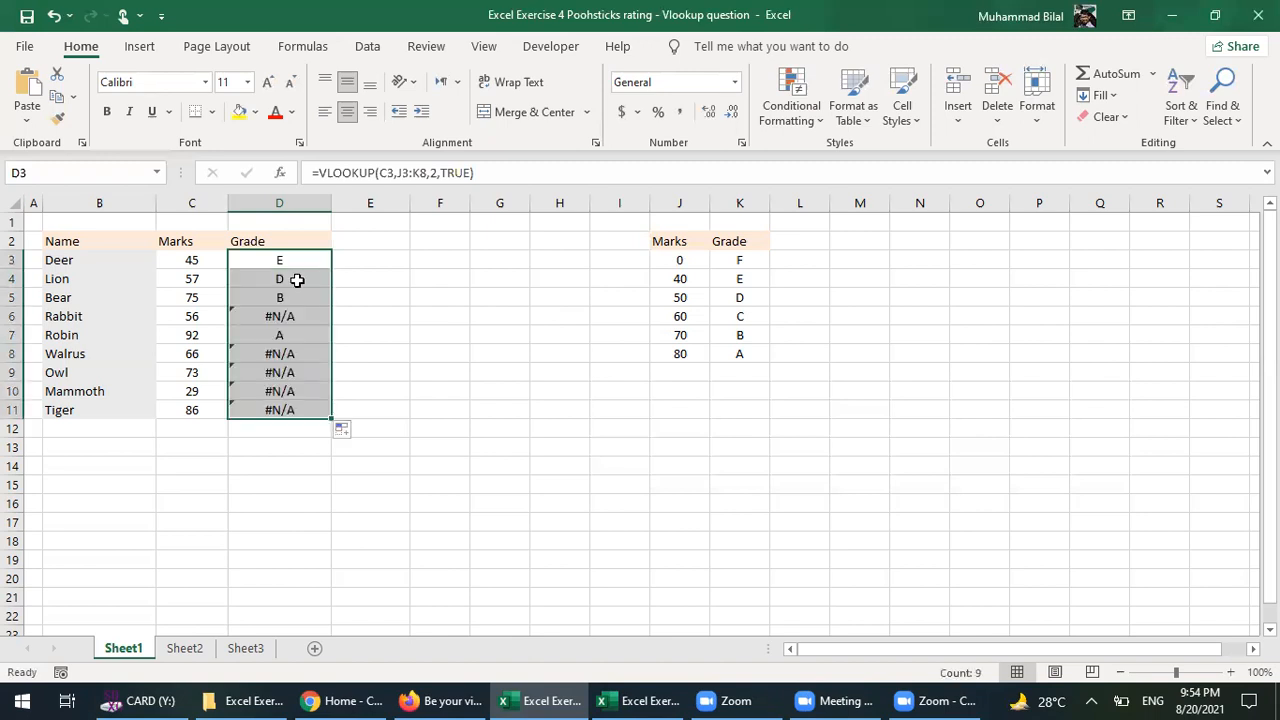
{"action": "key", "text": "Down"}
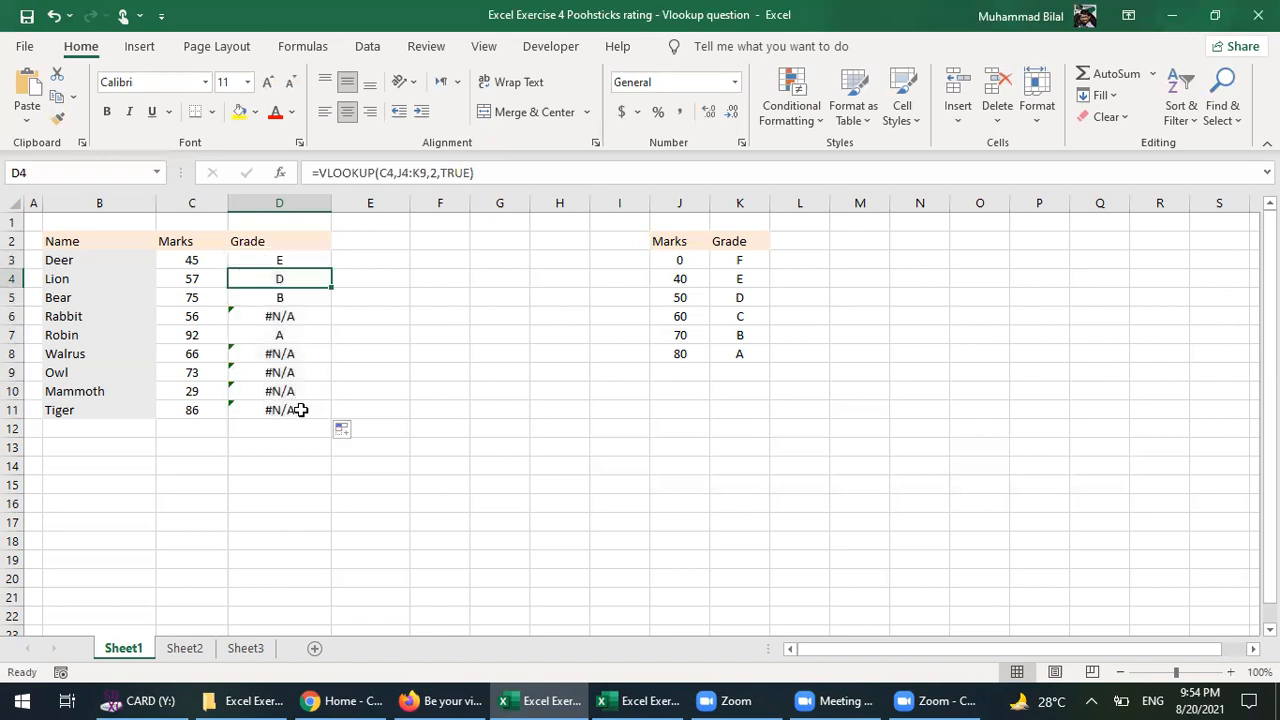
- Compare the table array references in the D3 and D11 formulas, leaving both formulas as they are
{"action": "left_click", "coordinate": [297, 257]}
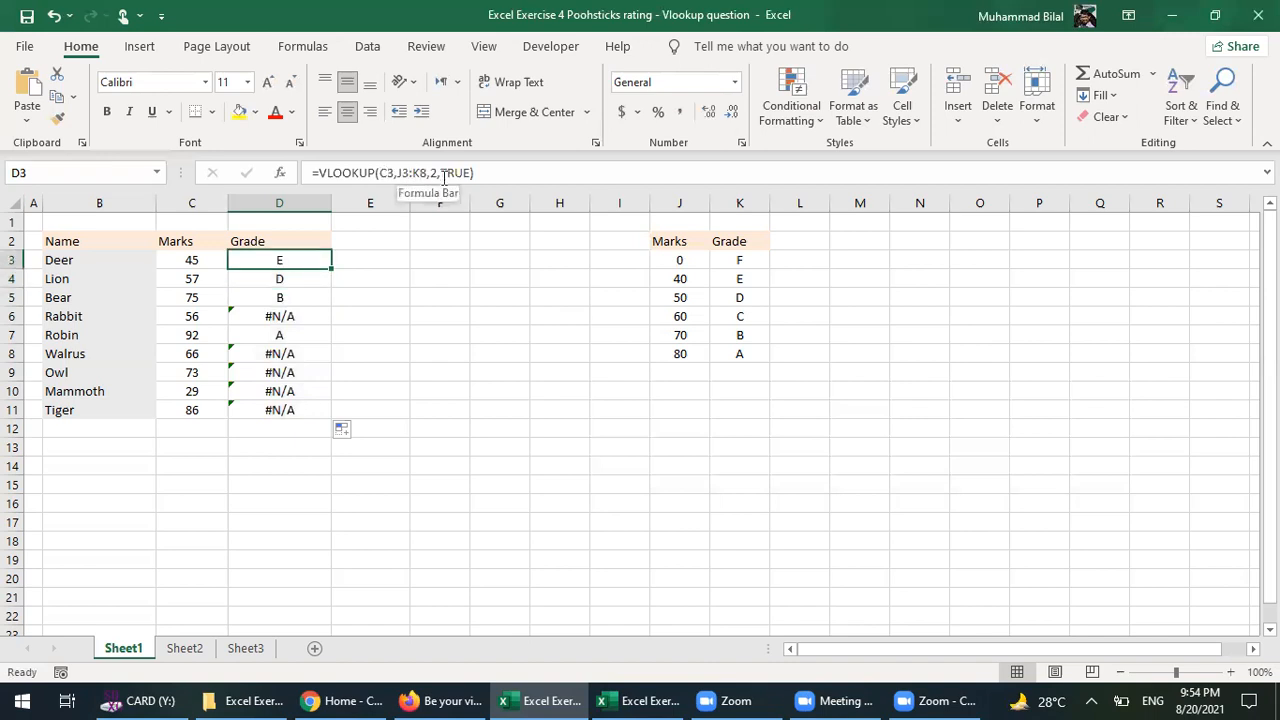
{"action": "left_click", "coordinate": [301, 412]}
{"action": "double_click", "coordinate": [301, 412]}
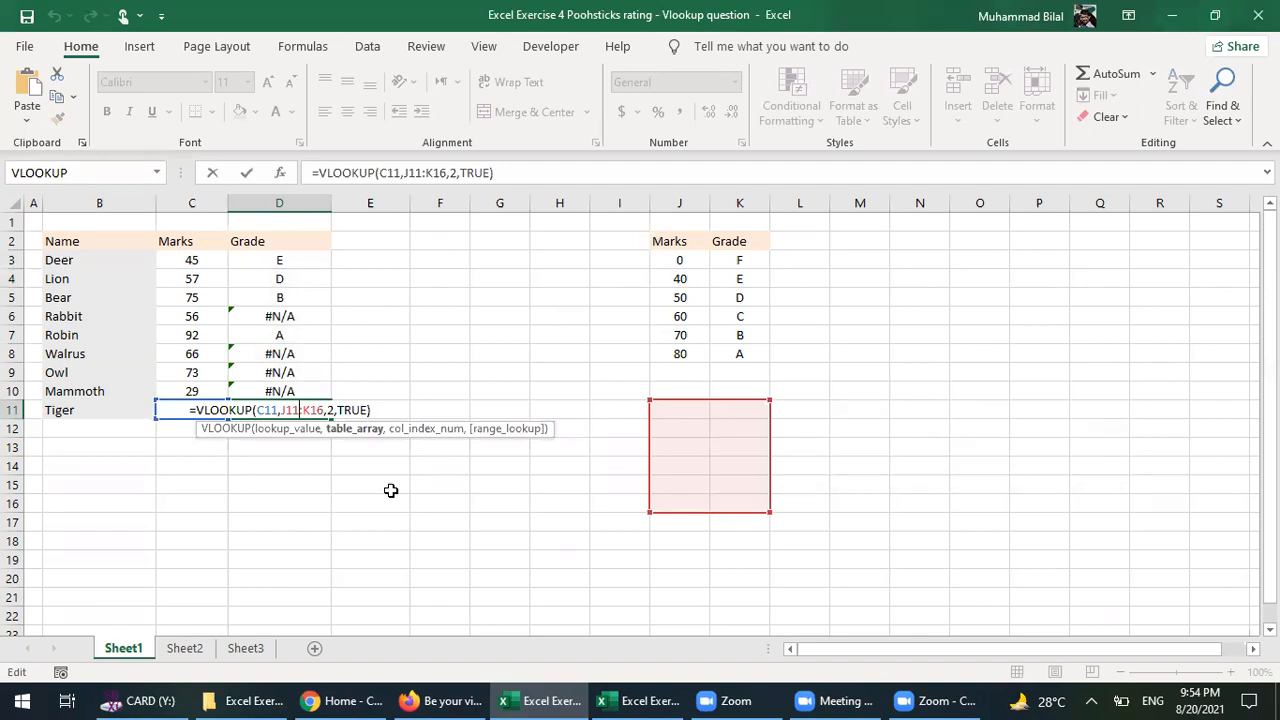
{"action": "key", "text": "Escape"}
- Make the table array in the D3 formula absolute as $J$3:$K$8
{"action": "left_click", "coordinate": [298, 257]}
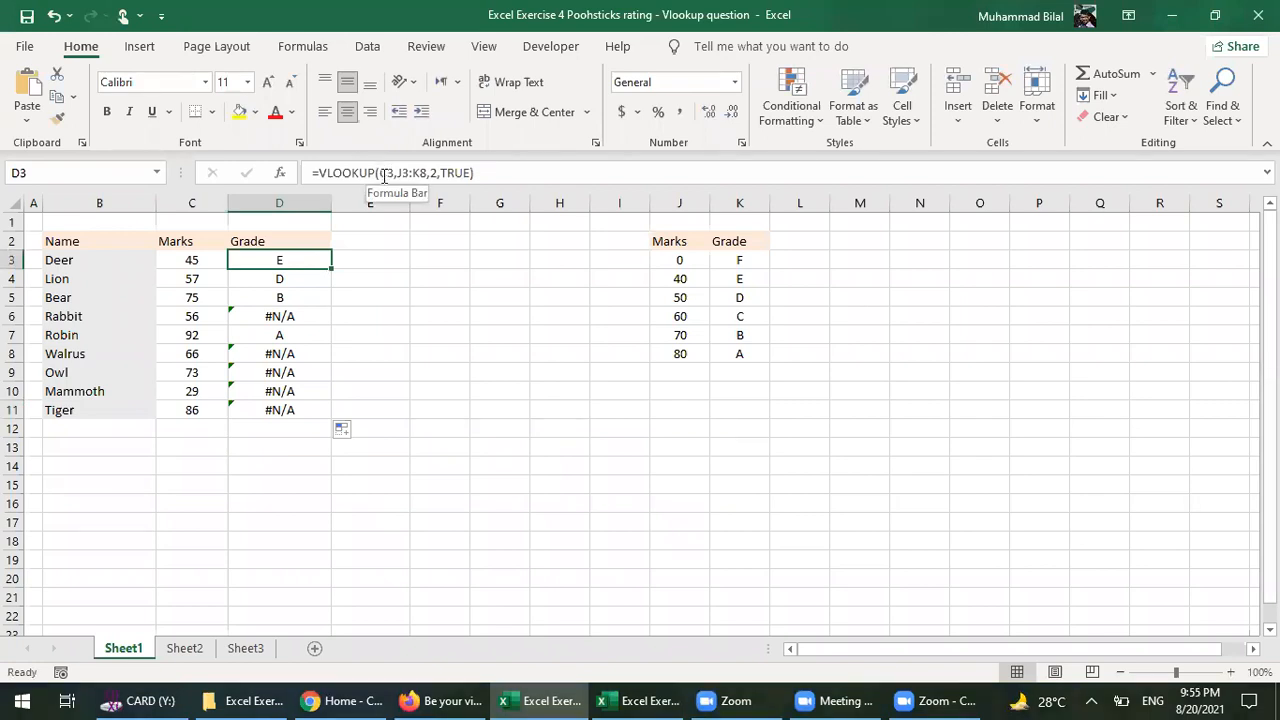
{"action": "left_click", "coordinate": [442, 172]}
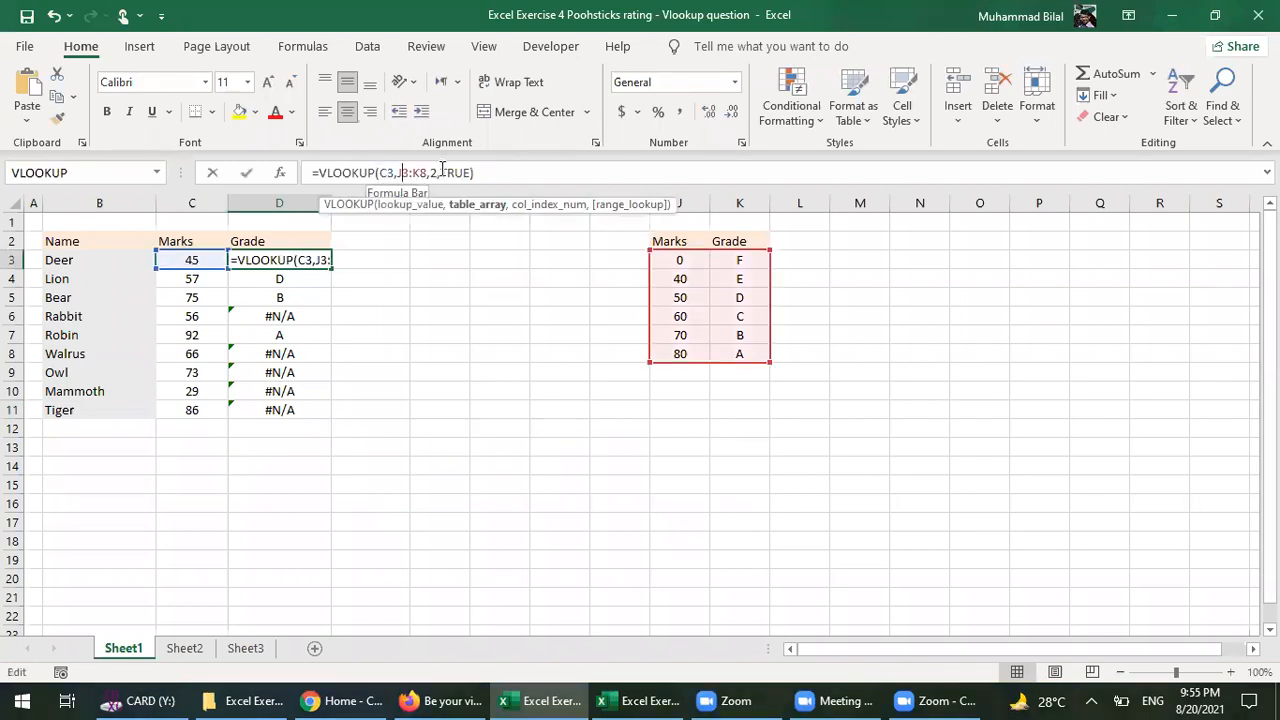
{"action": "left_click", "coordinate": [399, 172]}
{"action": "key", "text": "F4"}
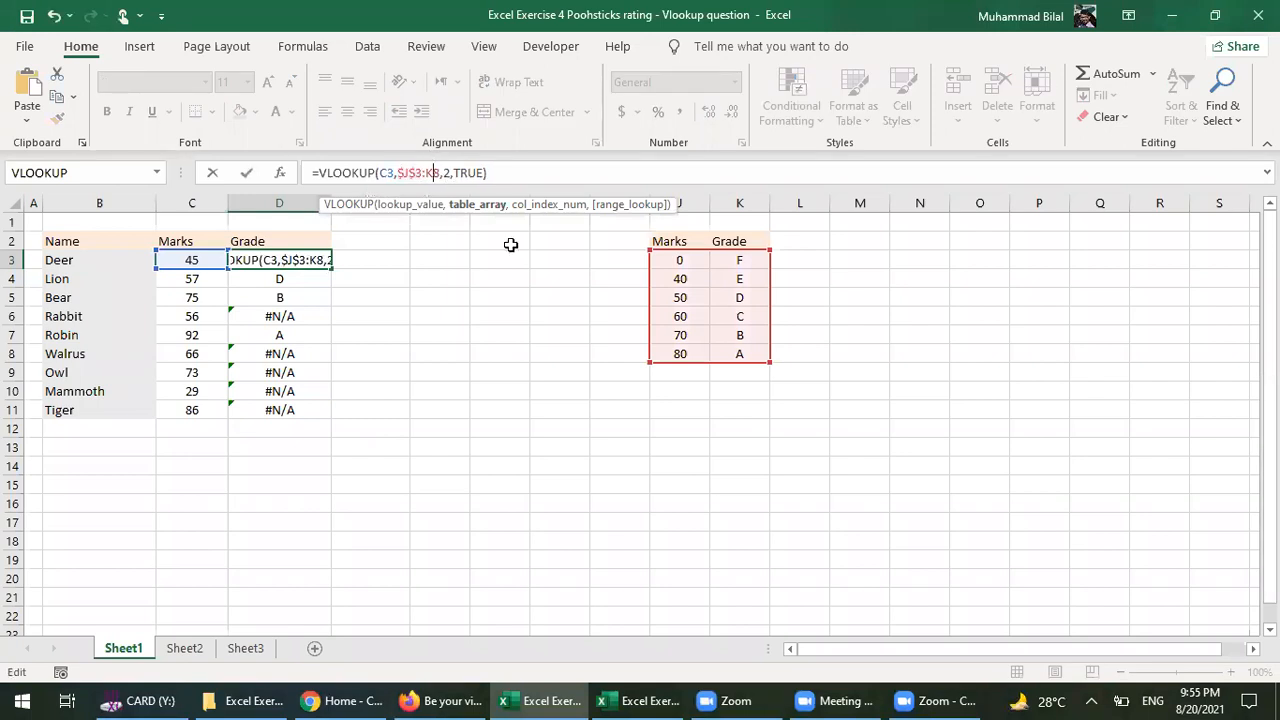
{"action": "key", "text": "F4"}
{"action": "key", "text": "Return"}
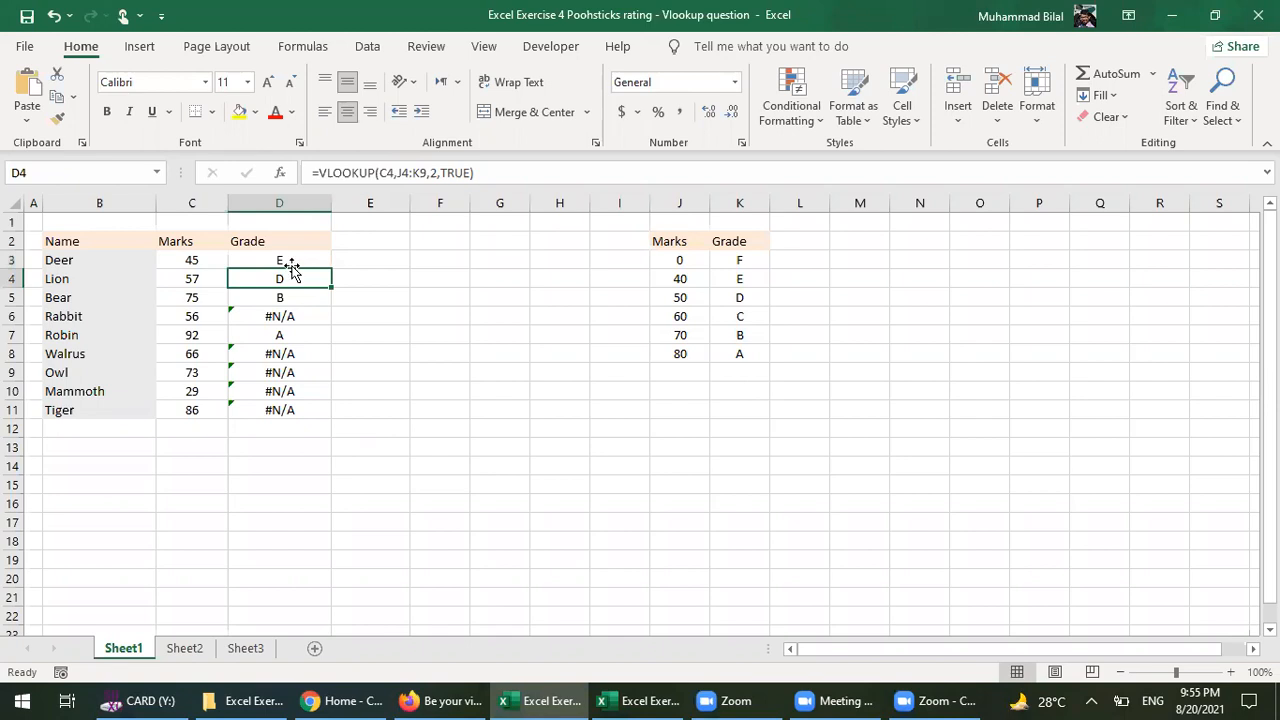
- Copy the corrected D3 formula down the Grade column through D11
{"action": "left_click", "coordinate": [329, 263]}
{"action": "left_click_drag", "start_coordinate": [330, 268], "coordinate": [330, 412]}
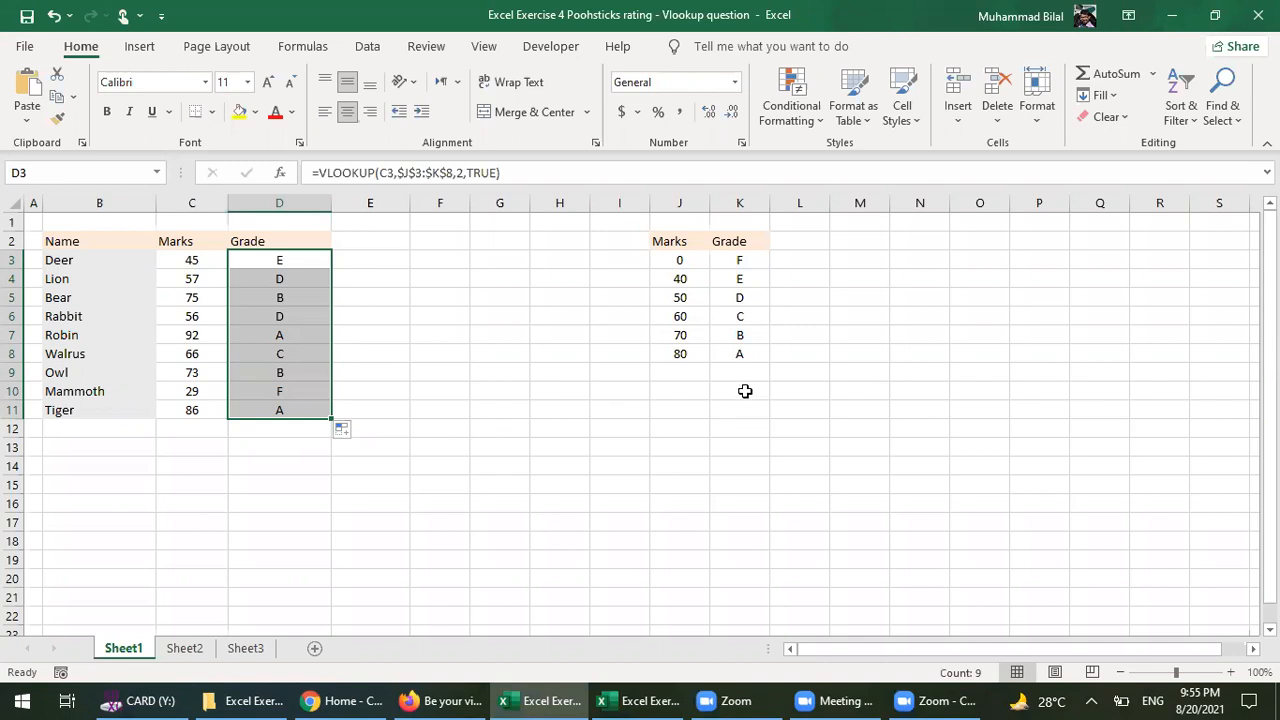
{"action": "left_click", "coordinate": [790, 517]}
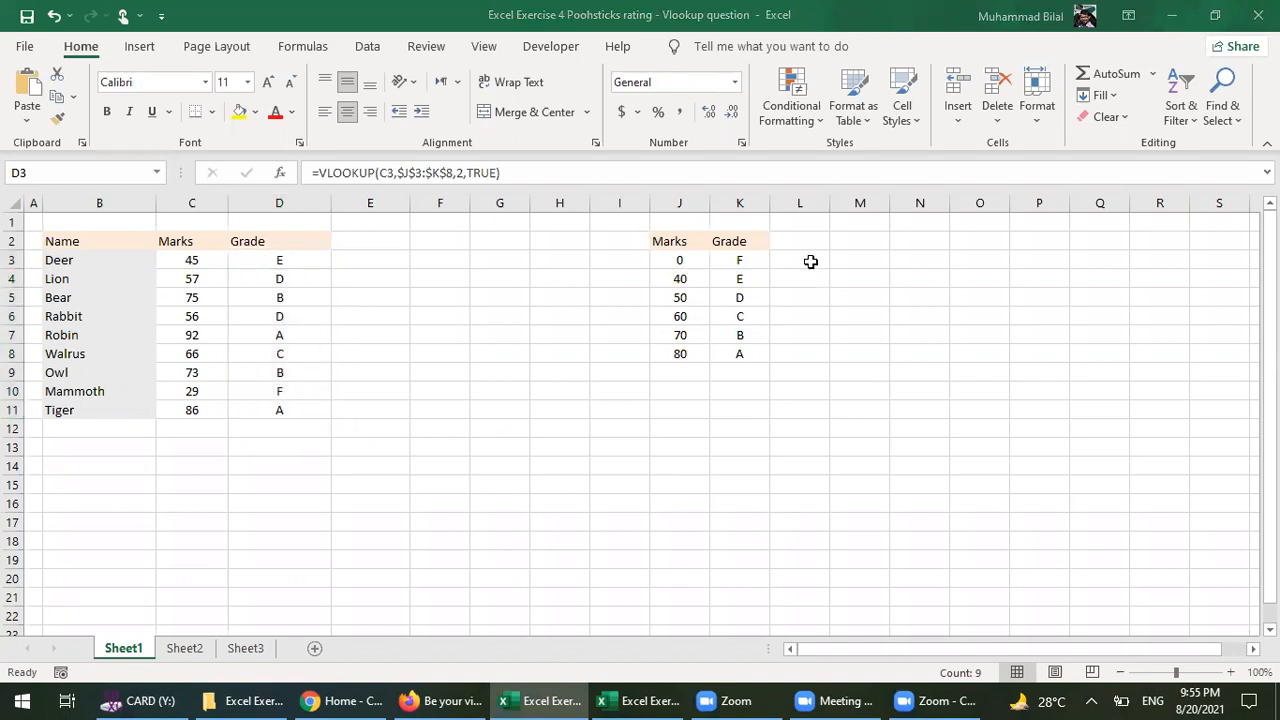
- Insert a blank column between Marks and Grade in the lookup table, at column K
{"action": "left_click", "coordinate": [750, 194]}
{"action": "left_click_drag", "start_coordinate": [749, 202], "coordinate": [680, 203]}
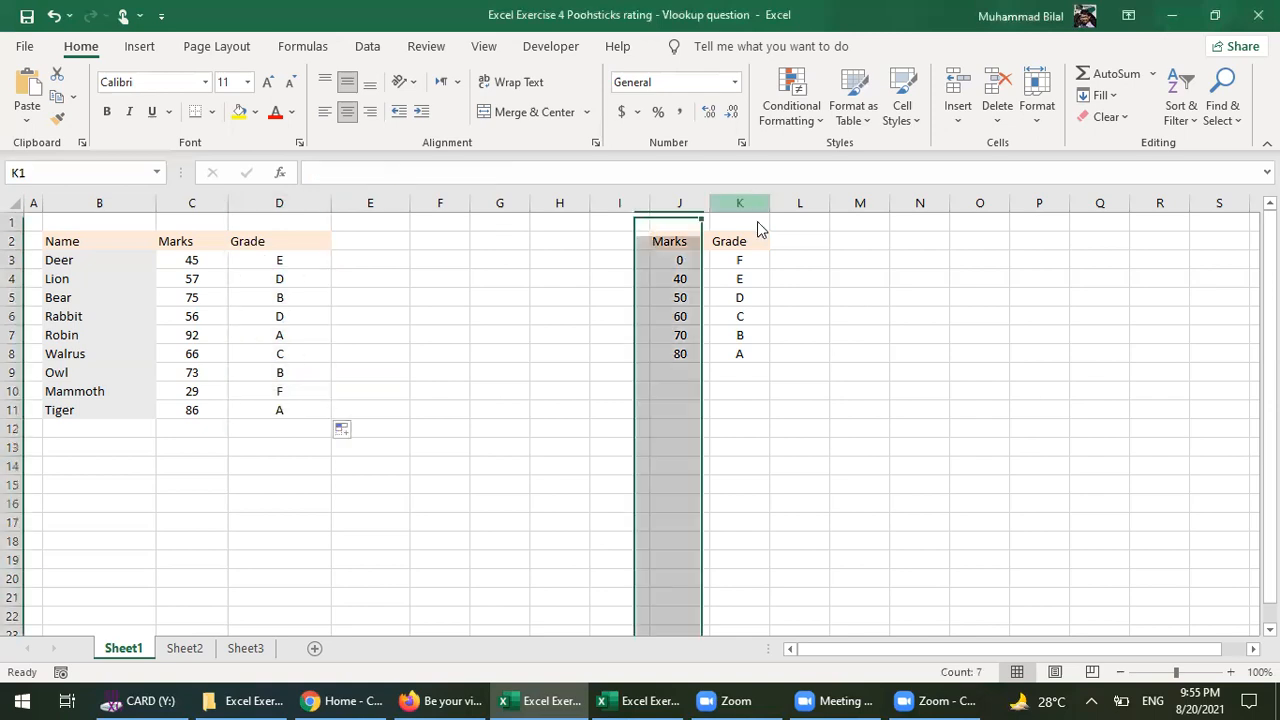
{"action": "left_click", "coordinate": [740, 204]}
{"action": "key", "text": "ctrl+shift+plus"}
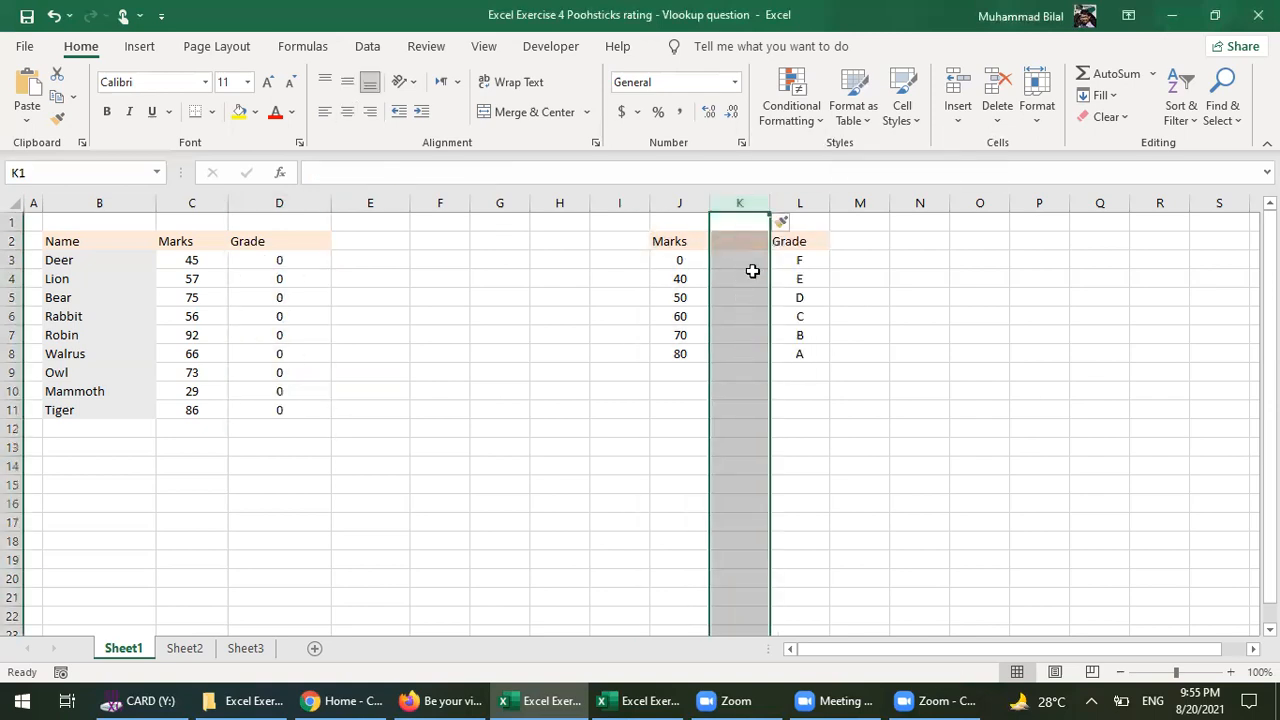
- Enter Poor in K3 and K4 for the marks 0 and 40
{"action": "left_click", "coordinate": [750, 277]}
{"action": "left_click", "coordinate": [748, 259]}
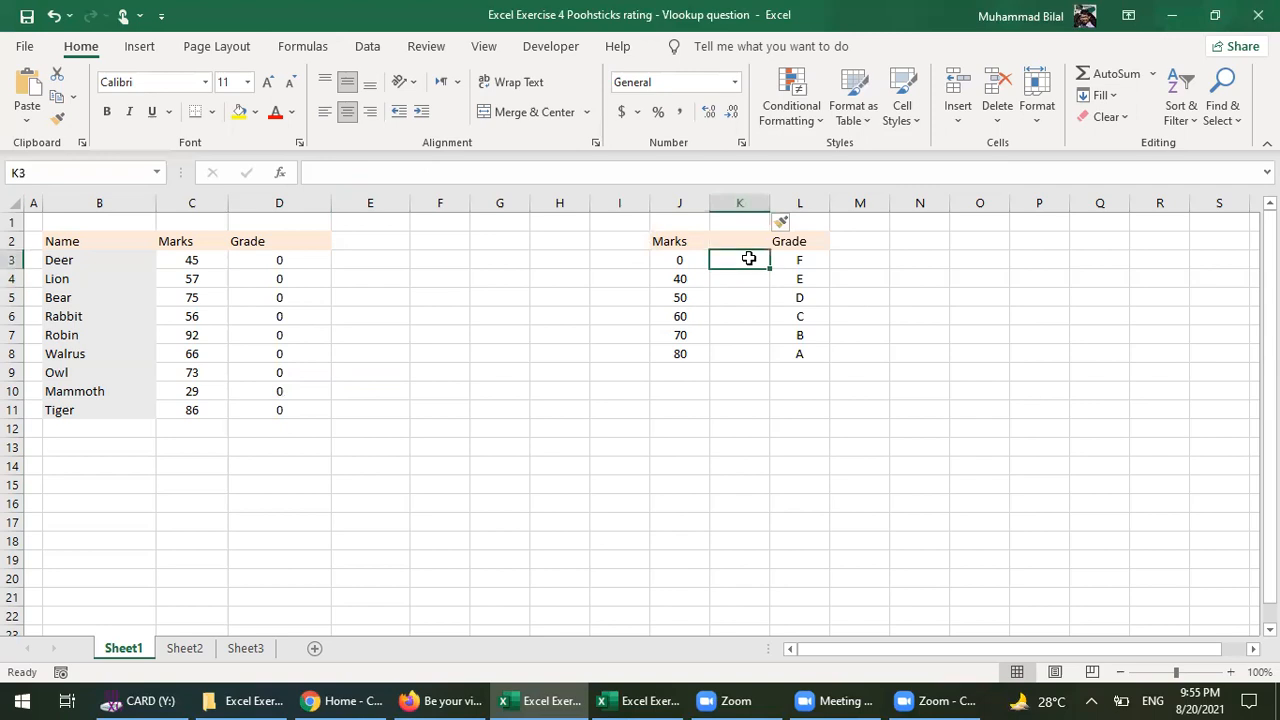
{"action": "type", "text": "Poor"}
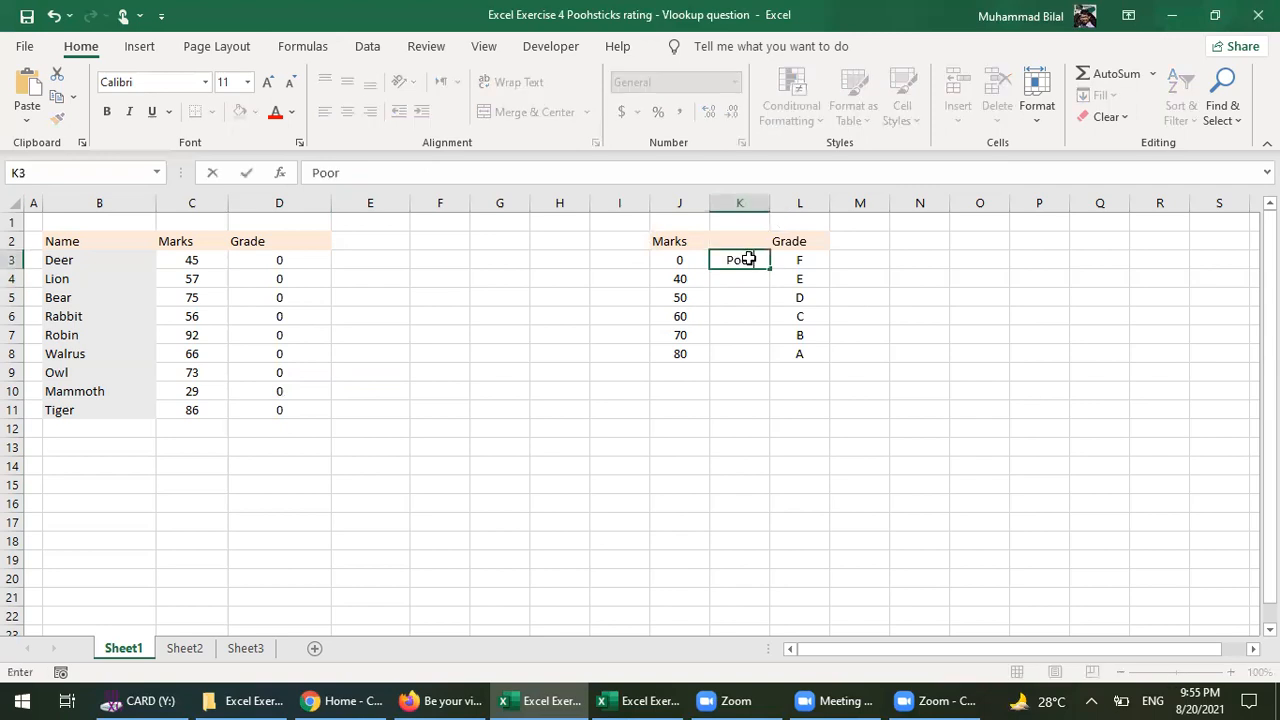
{"action": "key", "text": "Return"}
{"action": "key", "text": "Return"}
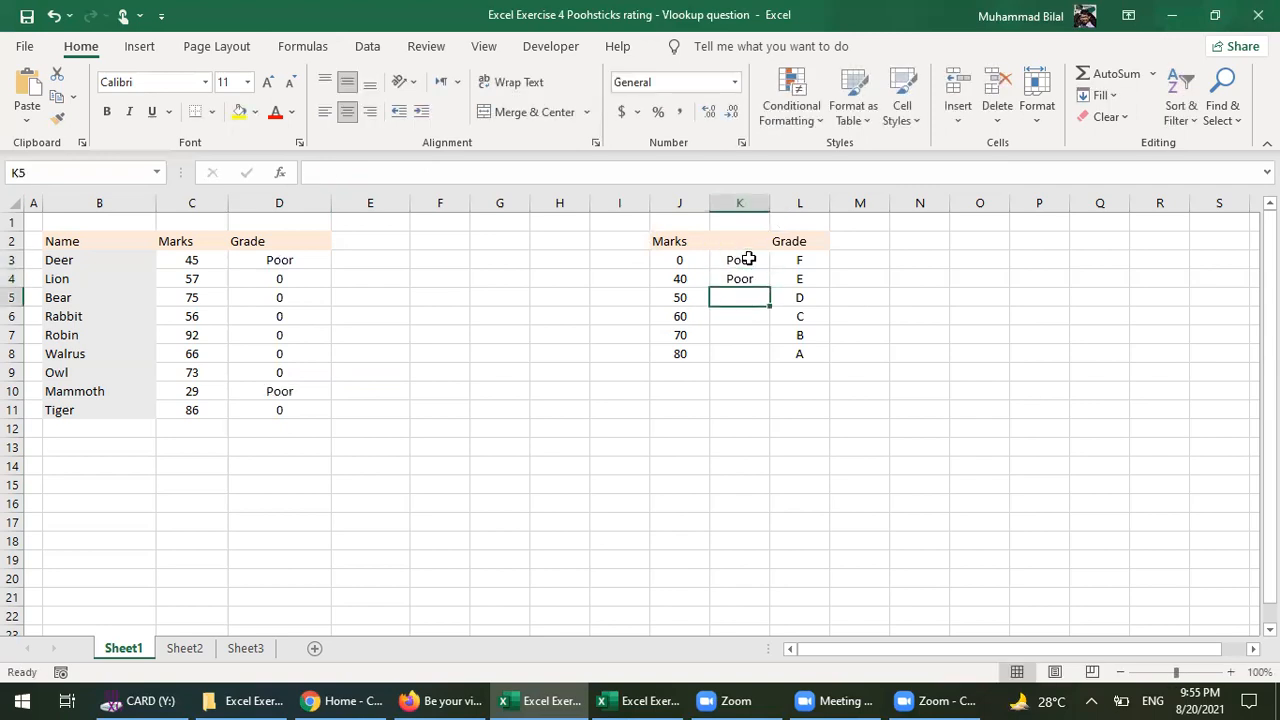
- Enter Not very good in K5 and K6 for the marks 50 and 60
{"action": "type", "text": "Not very"}
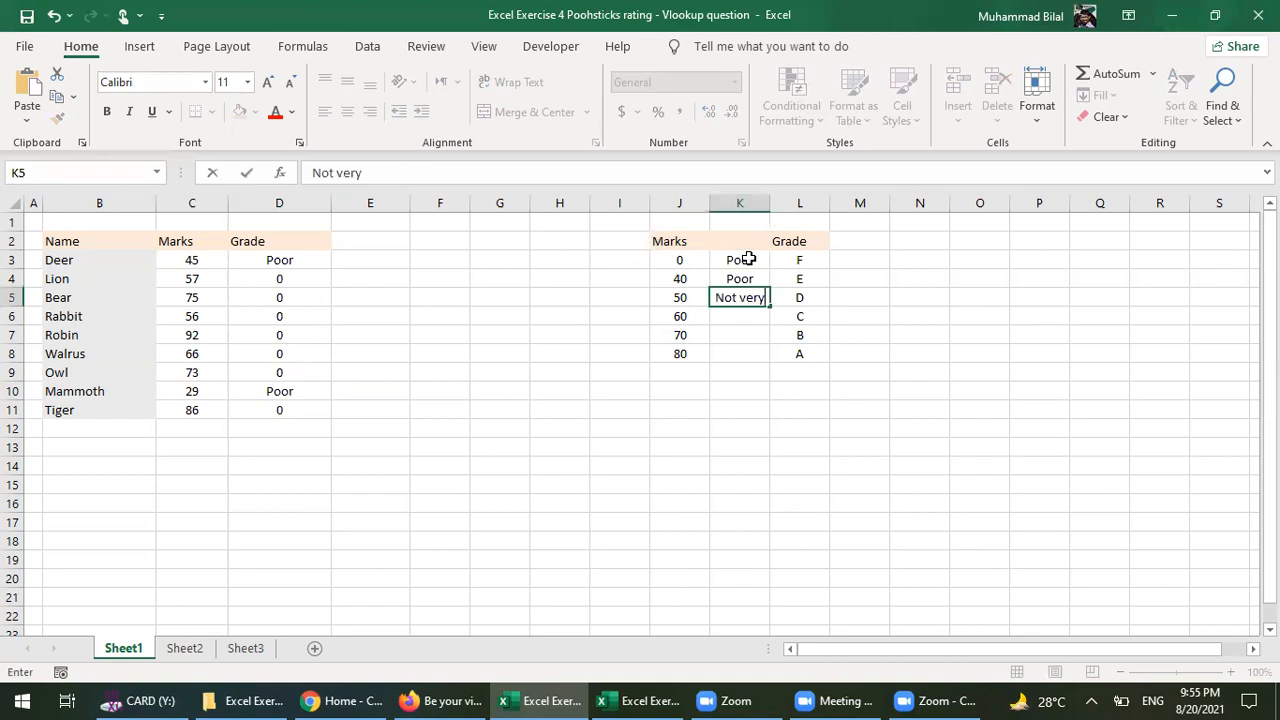
{"action": "type", "text": " good"}
{"action": "key", "text": "Return"}
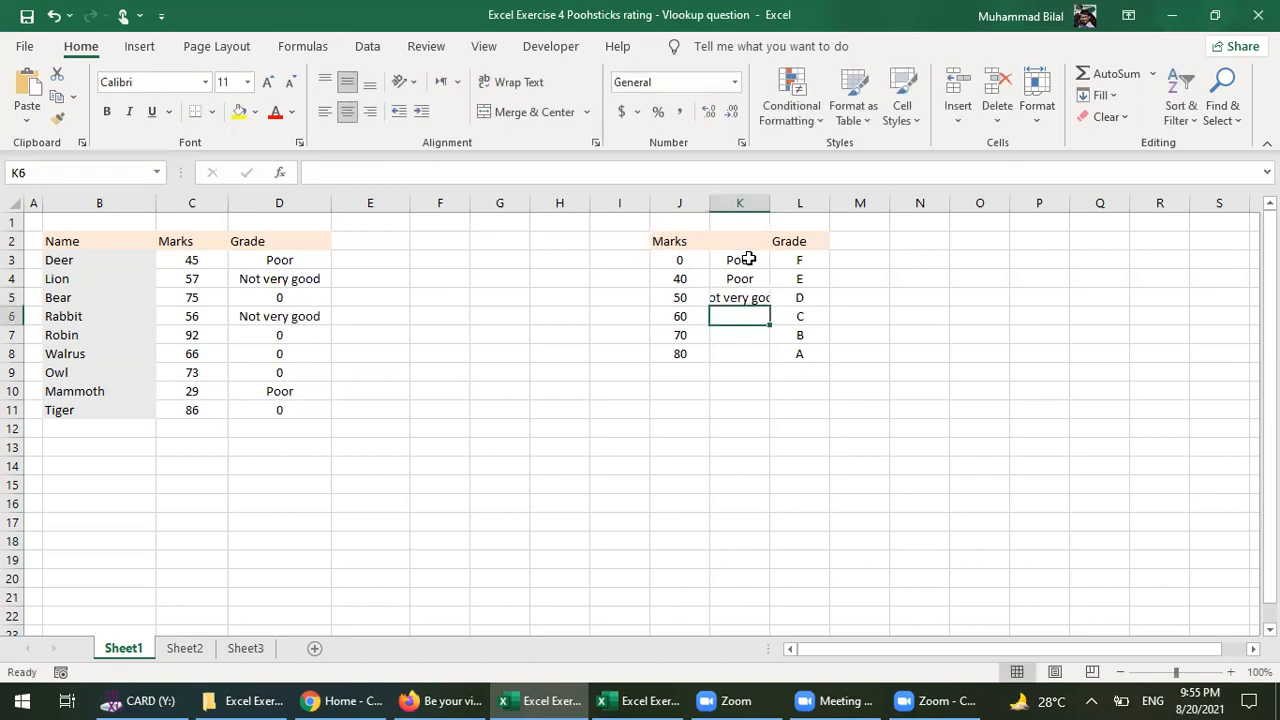
{"action": "type", "text": "Not very good"}
{"action": "key", "text": "Return"}
- Enter Good in K7 and copy it into K8 for the marks 70 and 80
{"action": "type", "text": "Good"}
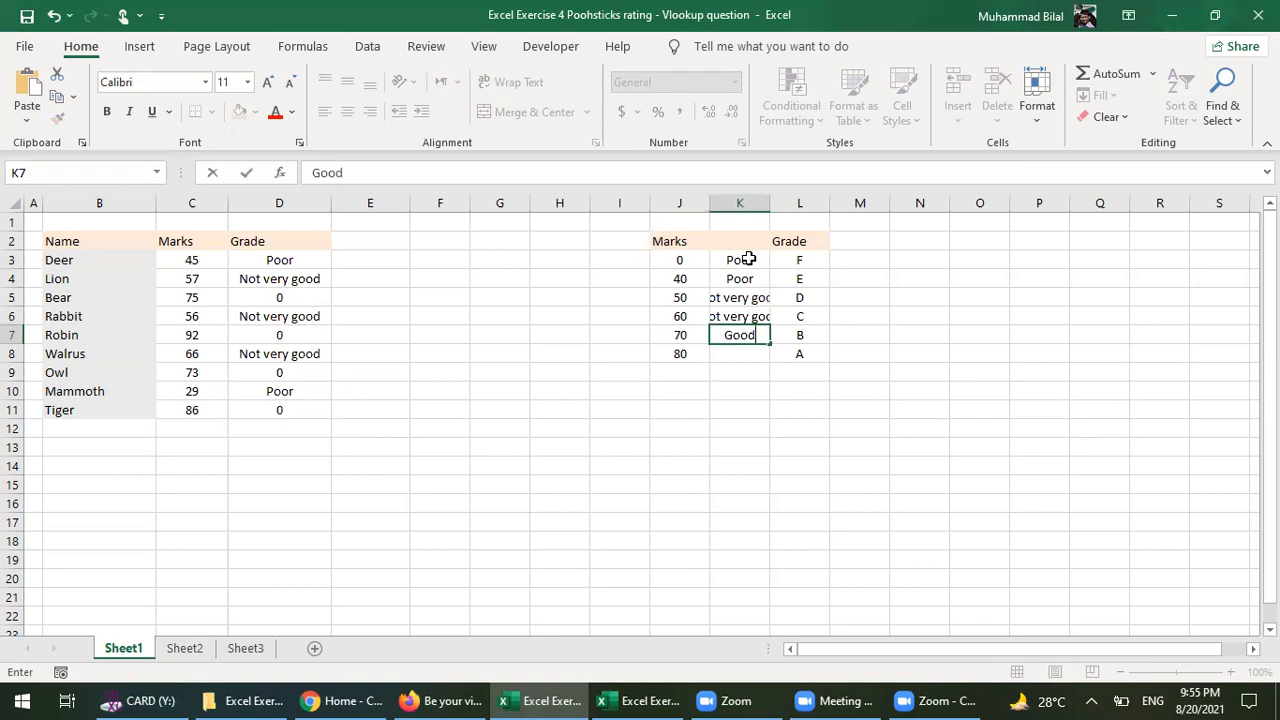
{"action": "key", "text": "Return"}
{"action": "key", "text": "ctrl+d"}
{"action": "key", "text": "Return"}
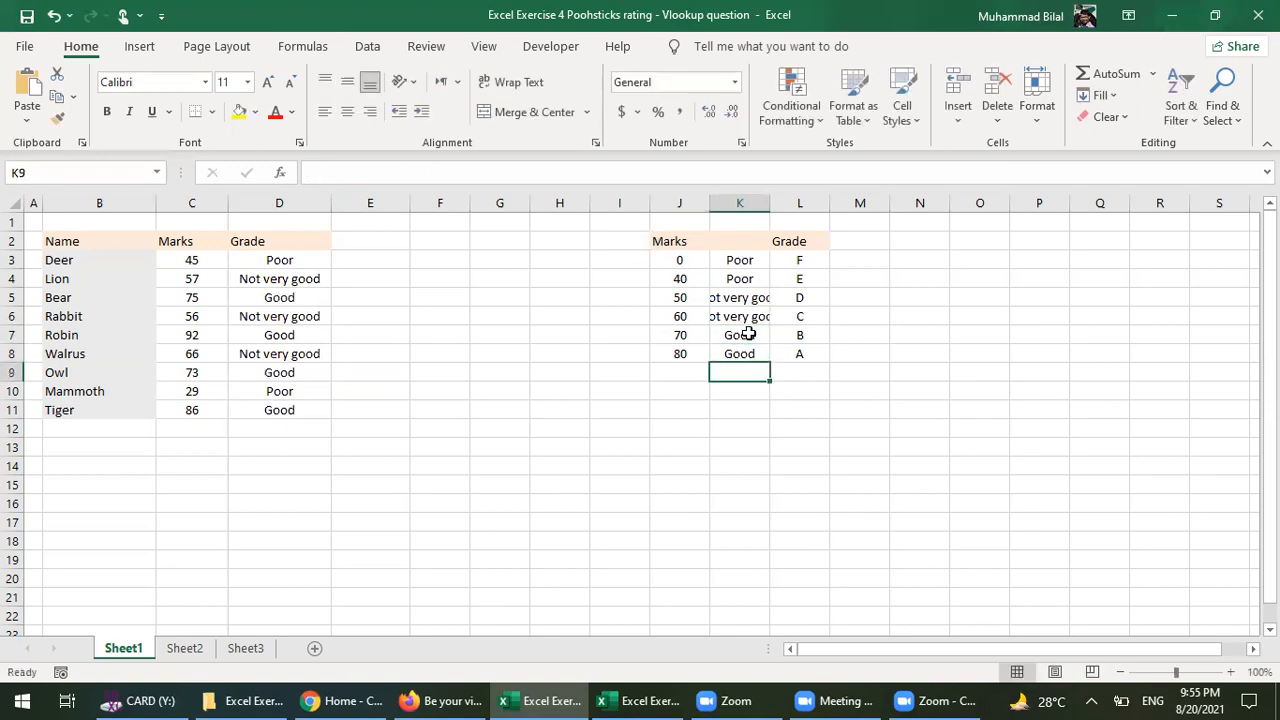
{"action": "left_click", "coordinate": [739, 296]}
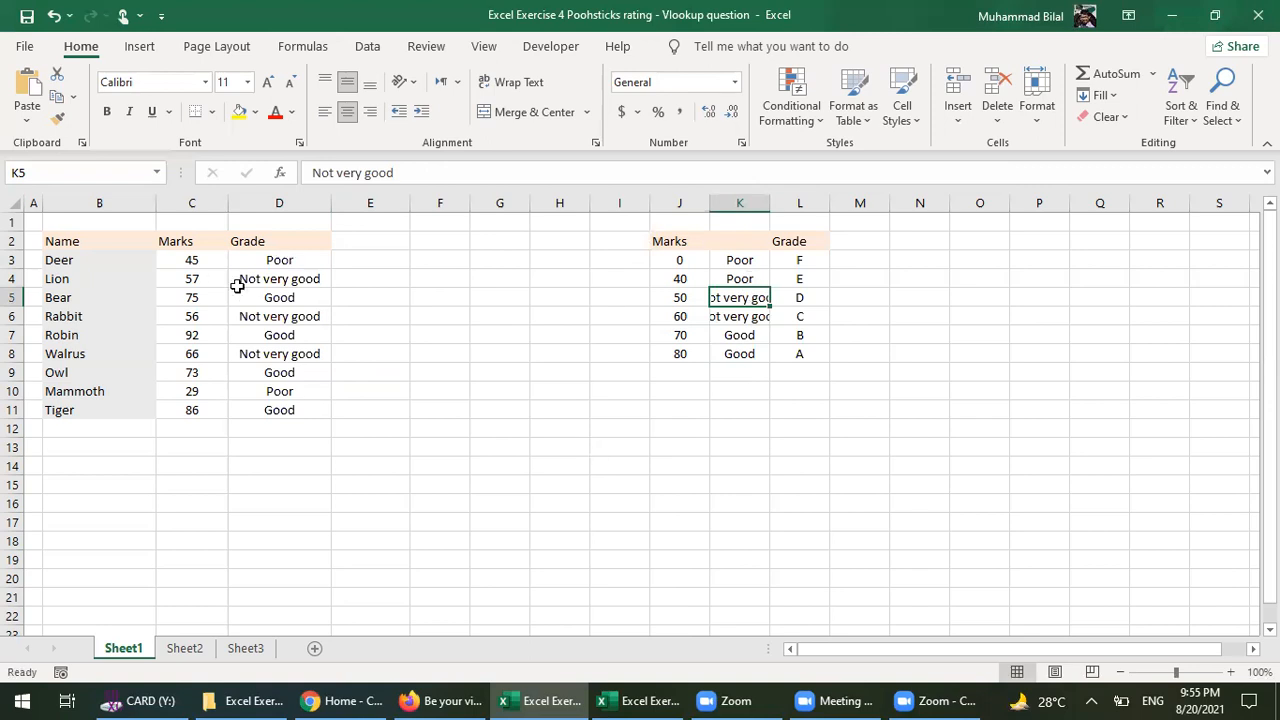
- Set the column index number in the D3 formula to 3 and fill the formula down to D11
{"action": "left_click", "coordinate": [306, 260]}
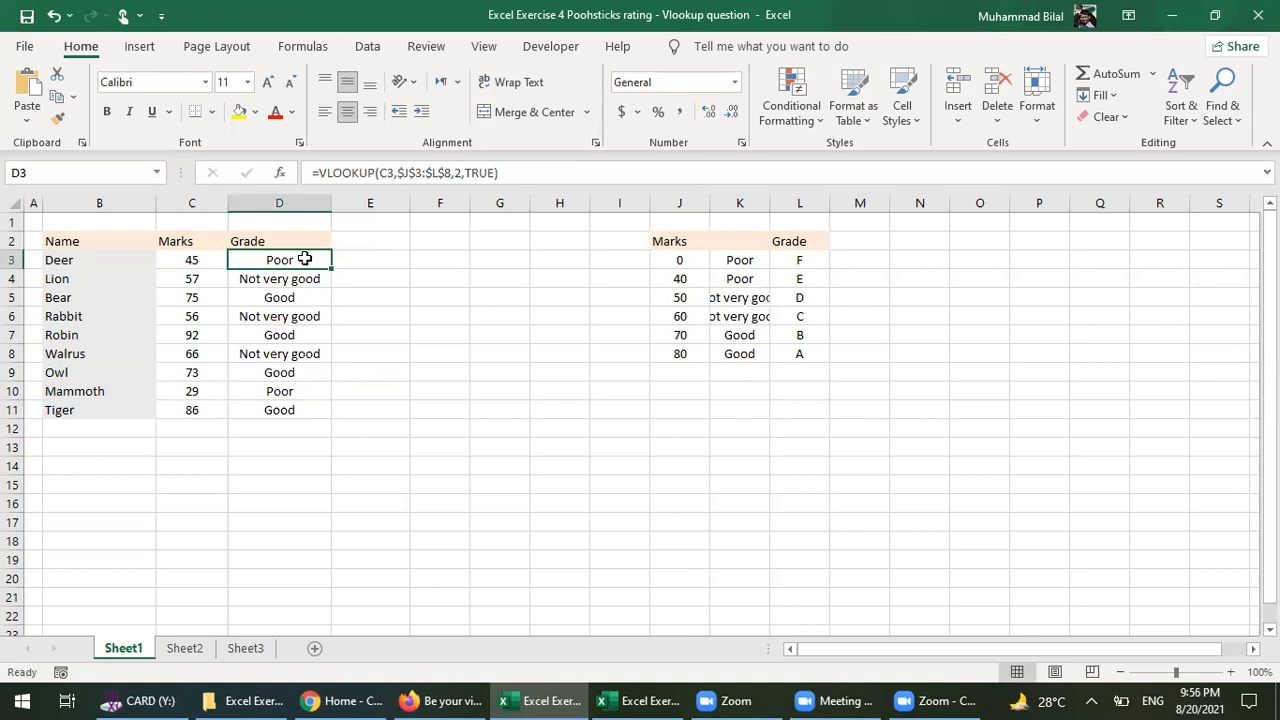
{"action": "left_click", "coordinate": [438, 176]}
{"action": "left_click_drag", "start_coordinate": [455, 172], "coordinate": [461, 171]}
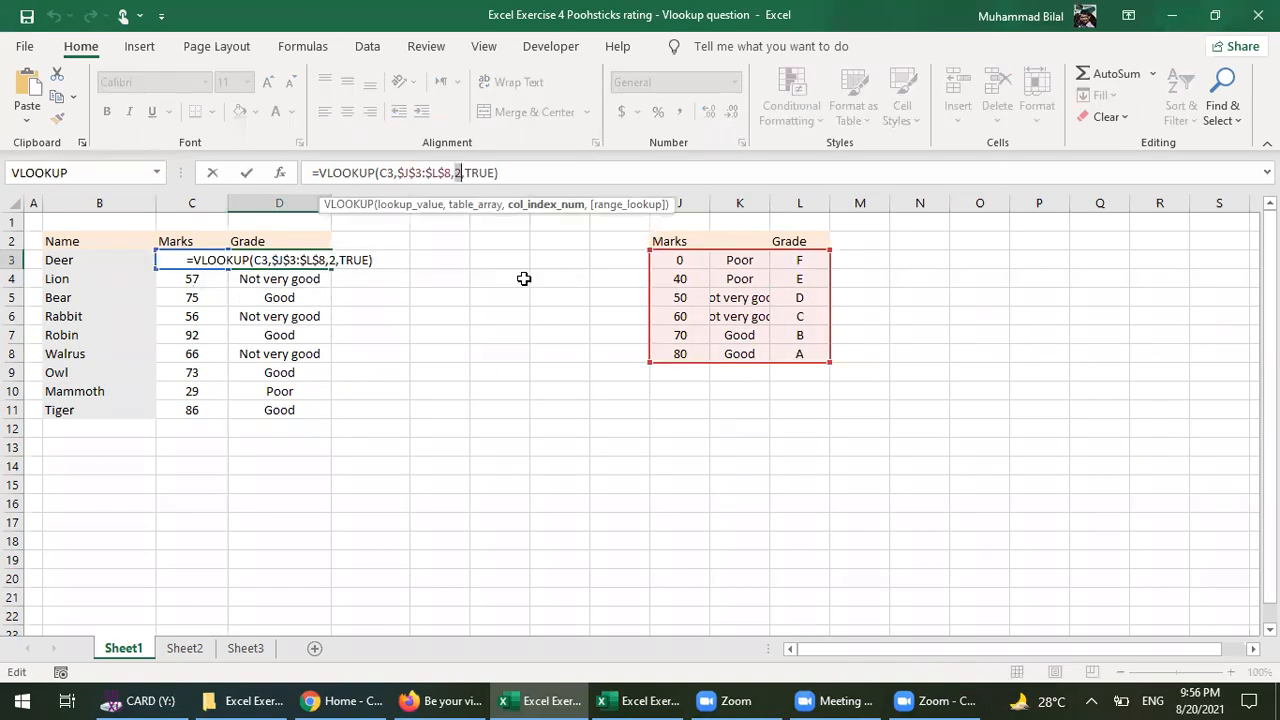
{"action": "type", "text": "3"}
{"action": "key", "text": "Return"}
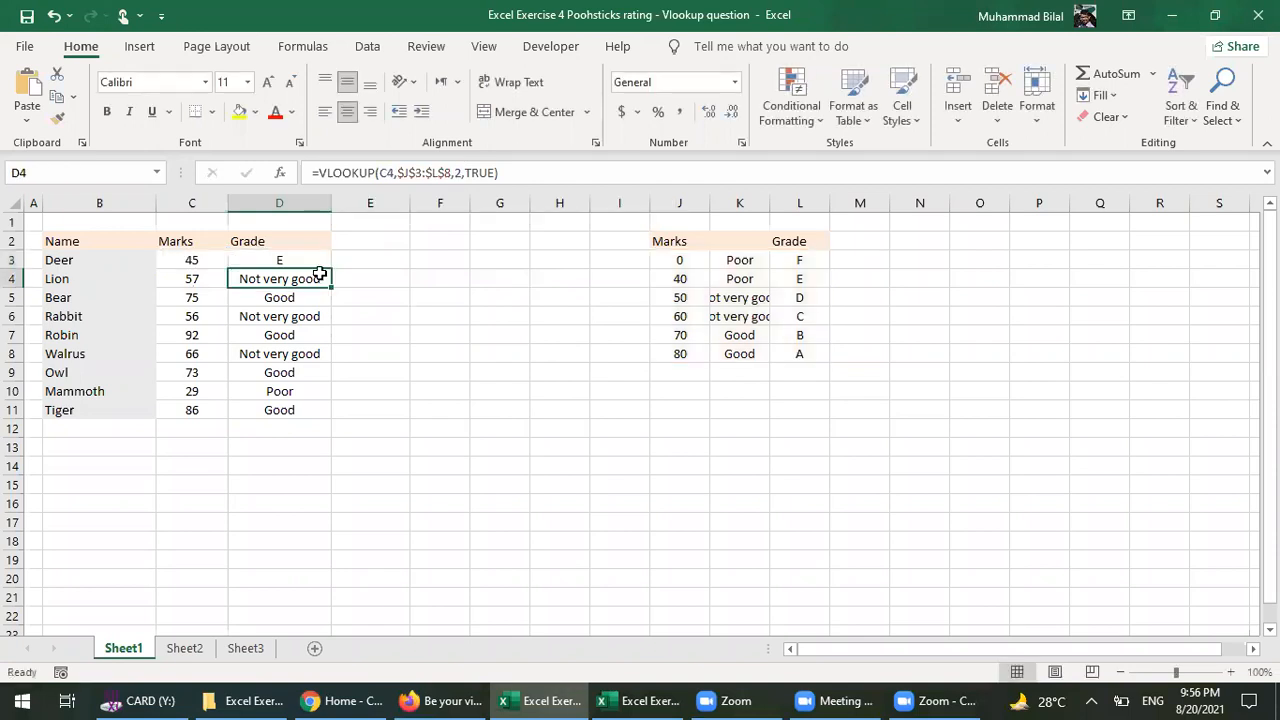
{"action": "left_click", "coordinate": [300, 261]}
{"action": "double_click", "coordinate": [333, 269]}
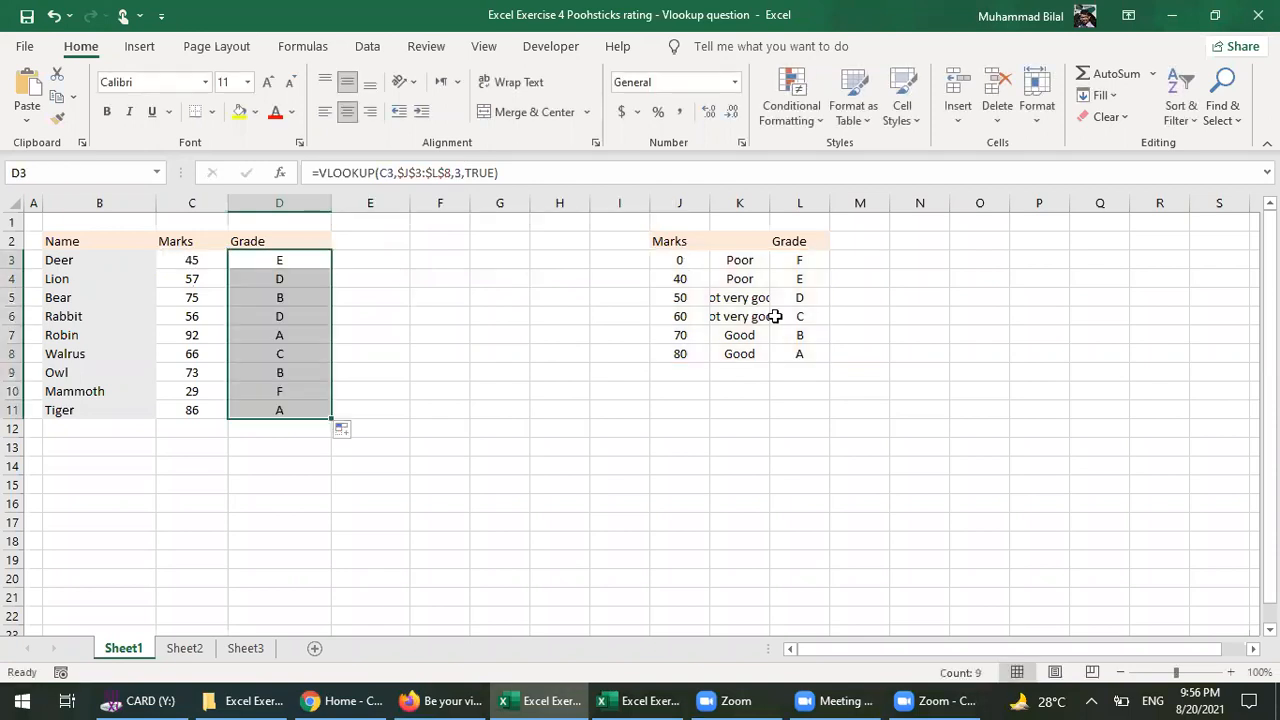
- Review the lookup table J3:L8 and the arguments of the D3 formula that refer to it
{"action": "left_click_drag", "start_coordinate": [680, 260], "coordinate": [797, 350]}
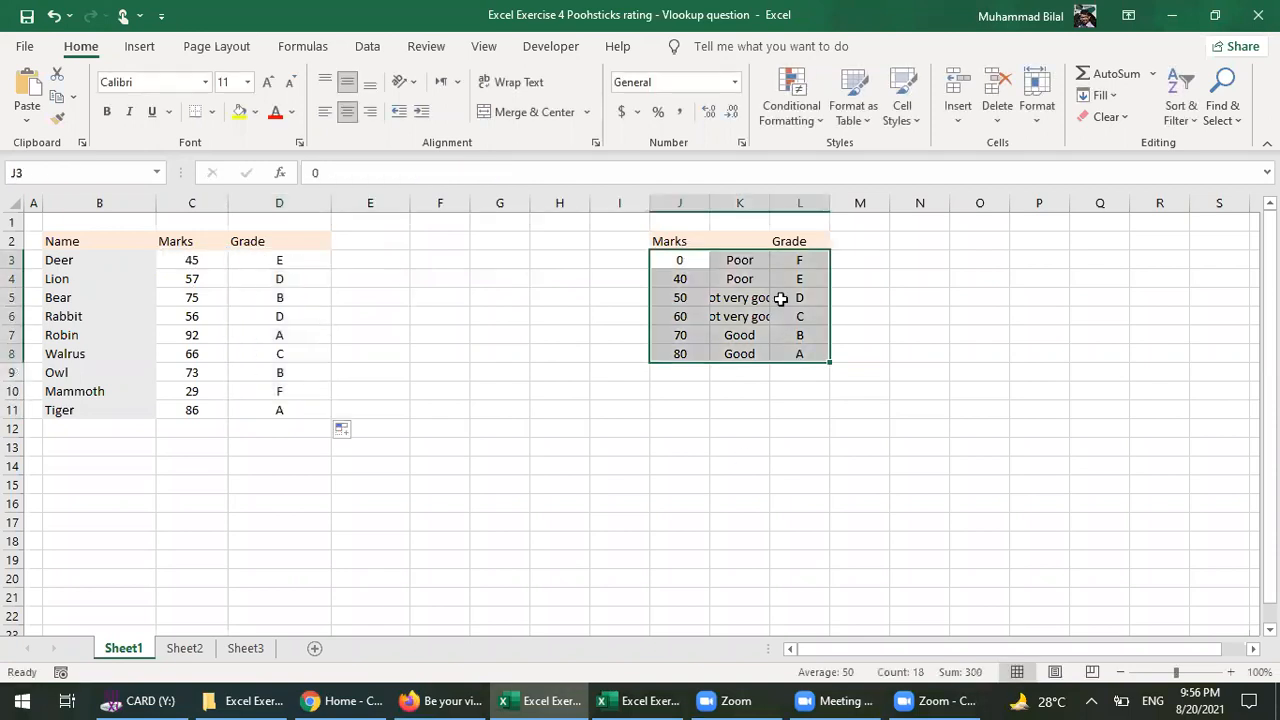
{"action": "left_click", "coordinate": [307, 259]}
{"action": "double_click", "coordinate": [306, 260]}
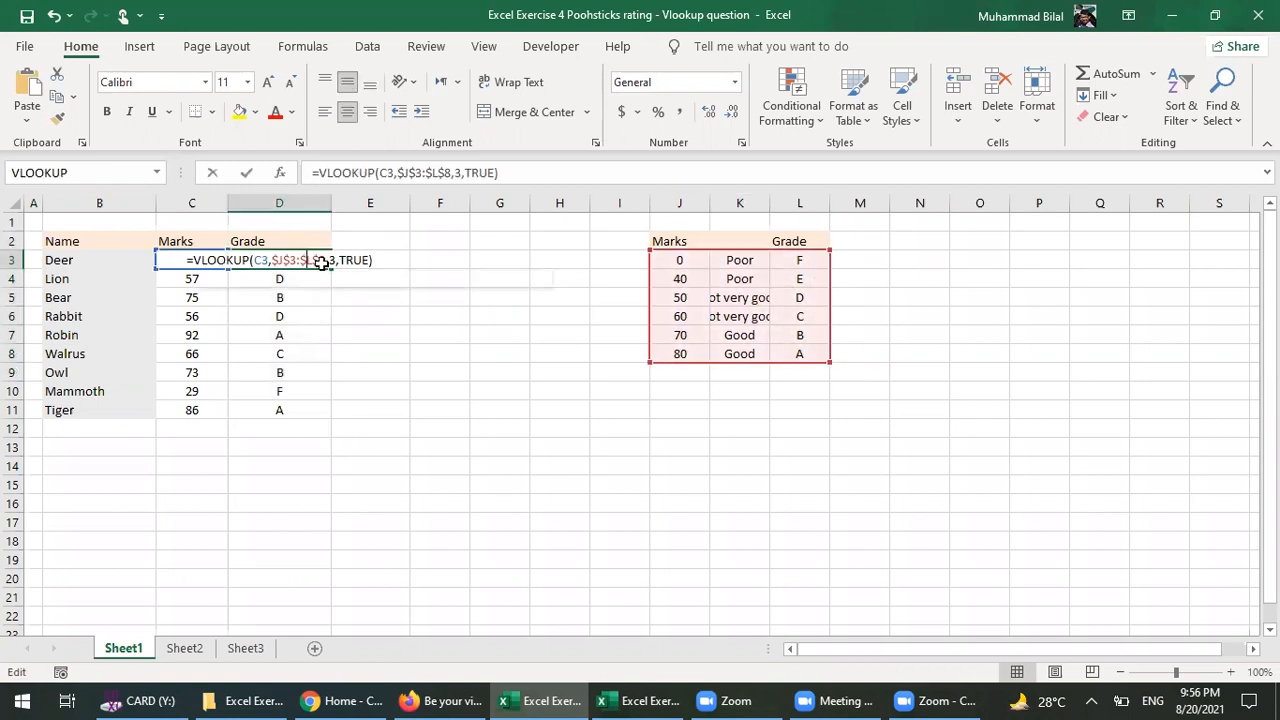
{"action": "key", "text": "Escape"}
- Clear all the Grade formulas in D3:D11
{"action": "left_click_drag", "start_coordinate": [312, 267], "coordinate": [306, 408]}
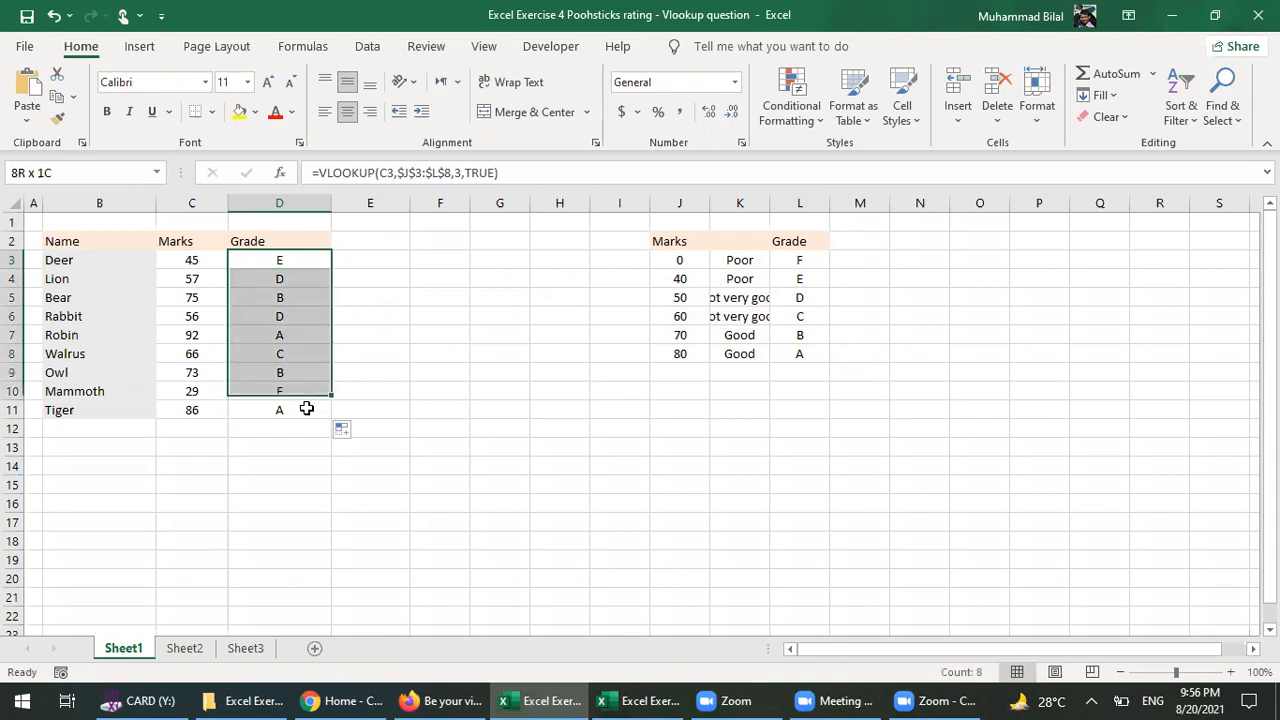
{"action": "key", "text": "Delete"}
{"action": "left_click", "coordinate": [674, 278]}
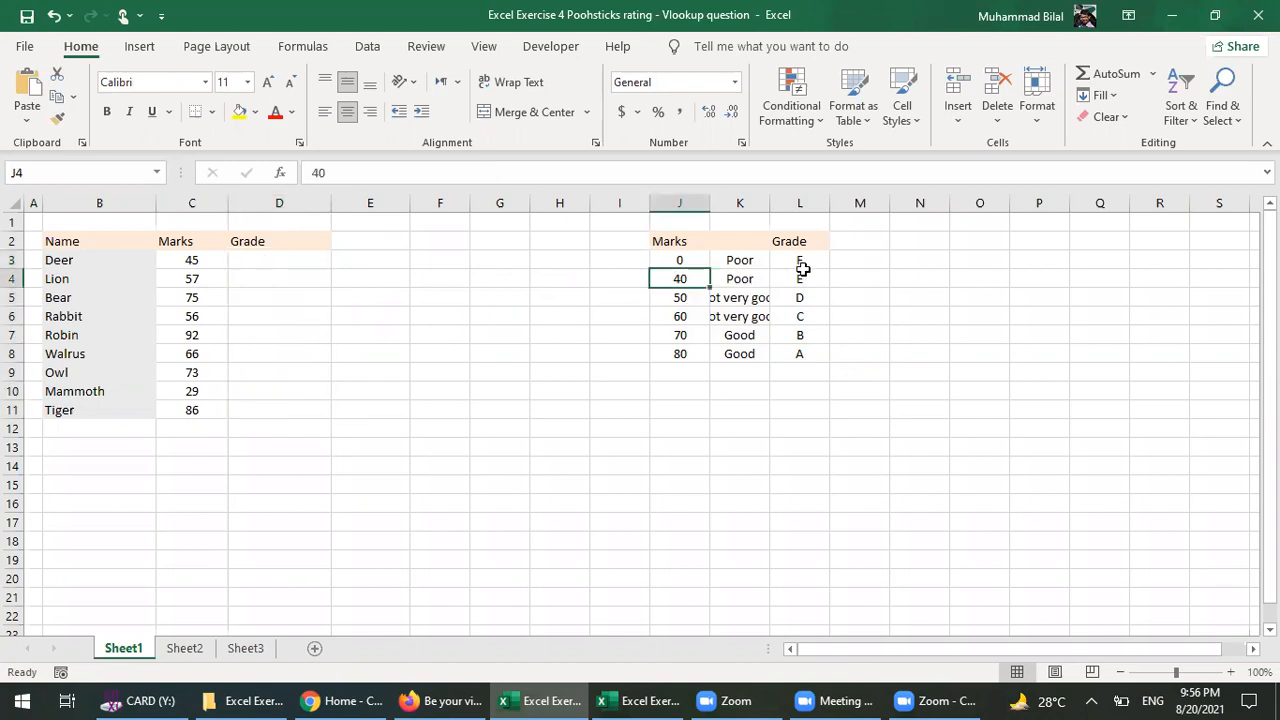
{"action": "left_click", "coordinate": [797, 277]}
- Enter the formula =VLOOKUP(C3,J3:L8,3,TRUE) in D3 to look up the grade for Deer's marks
{"action": "left_click", "coordinate": [286, 262]}
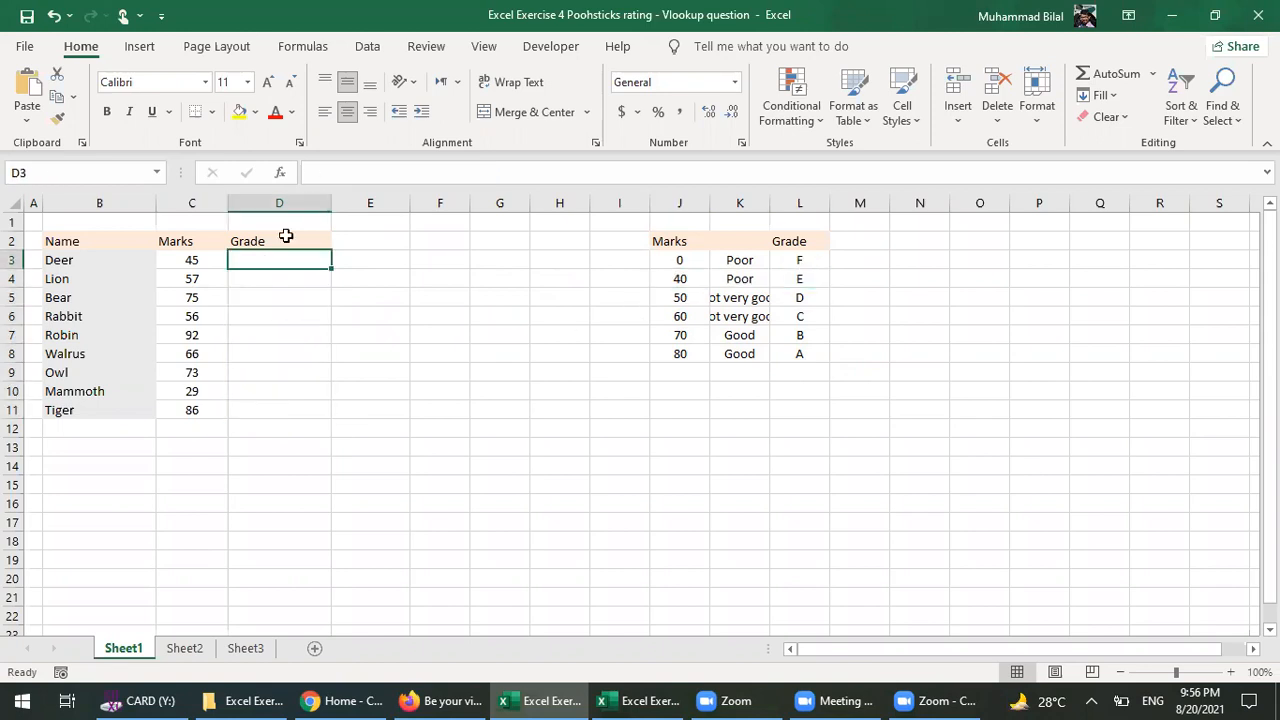
{"action": "type", "text": "=l"}
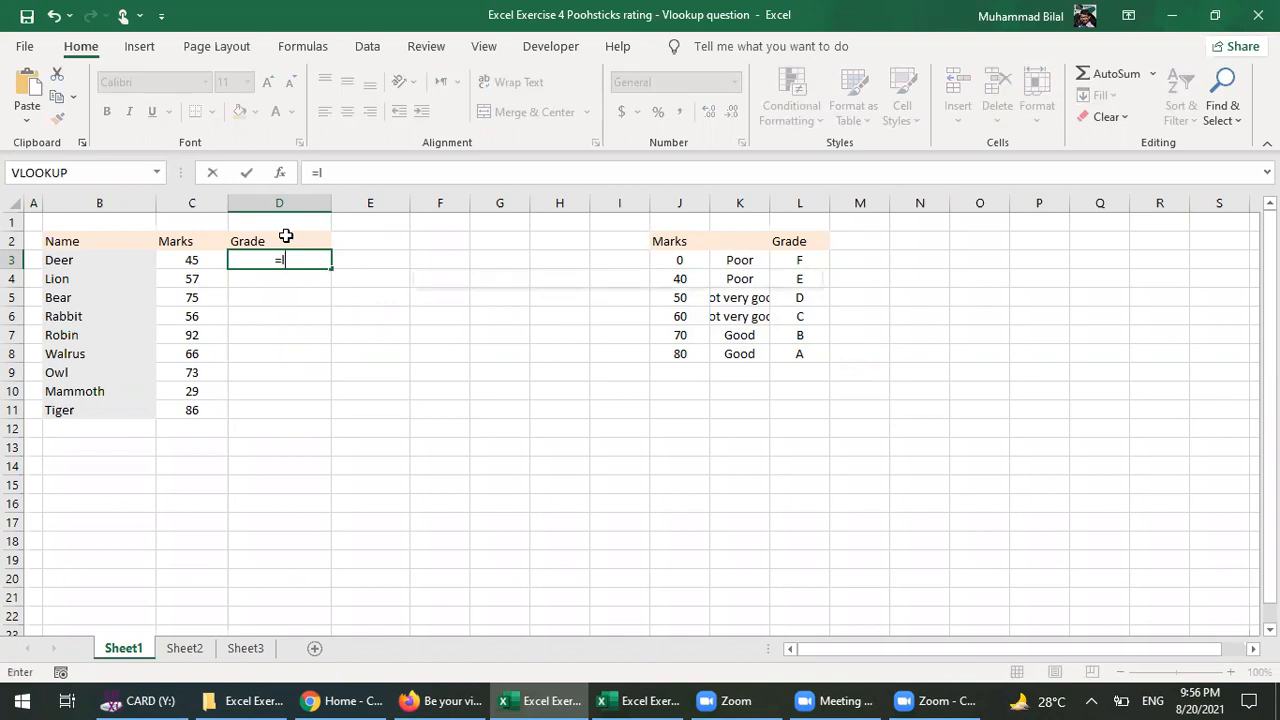
{"action": "key", "text": "BackSpace"}
{"action": "type", "text": "vloo"}
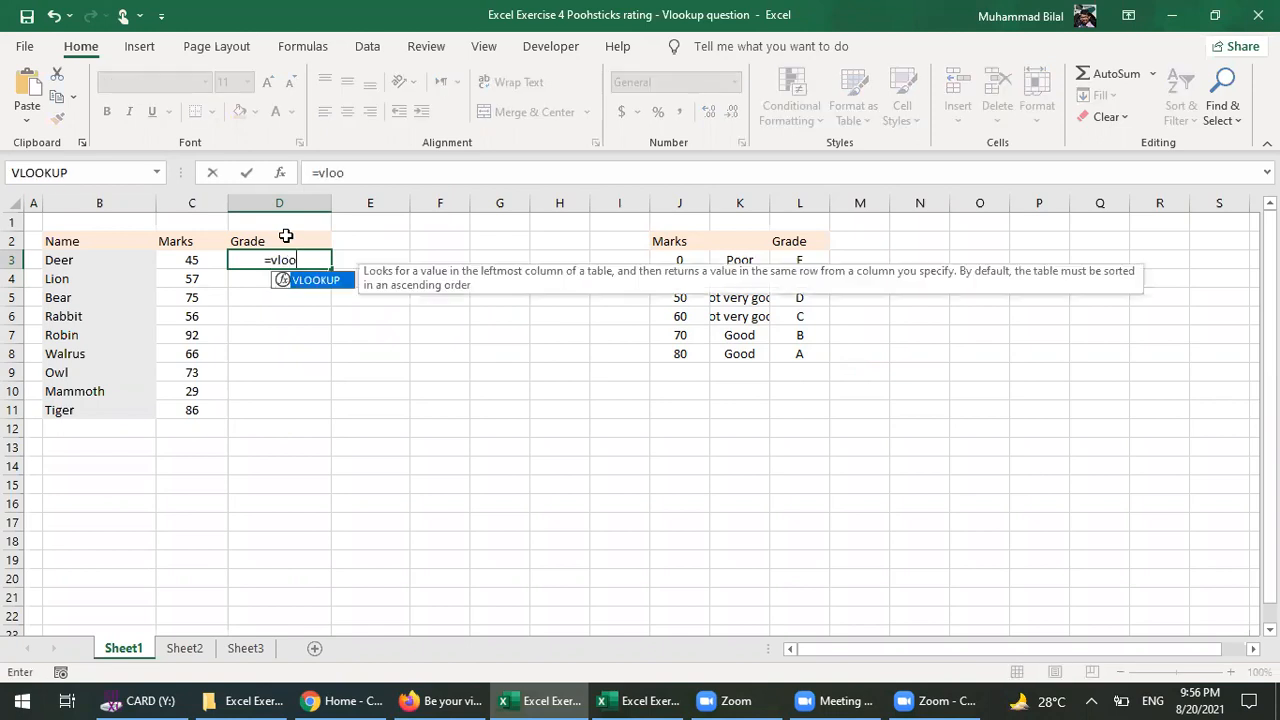
{"action": "type", "text": "kup("}
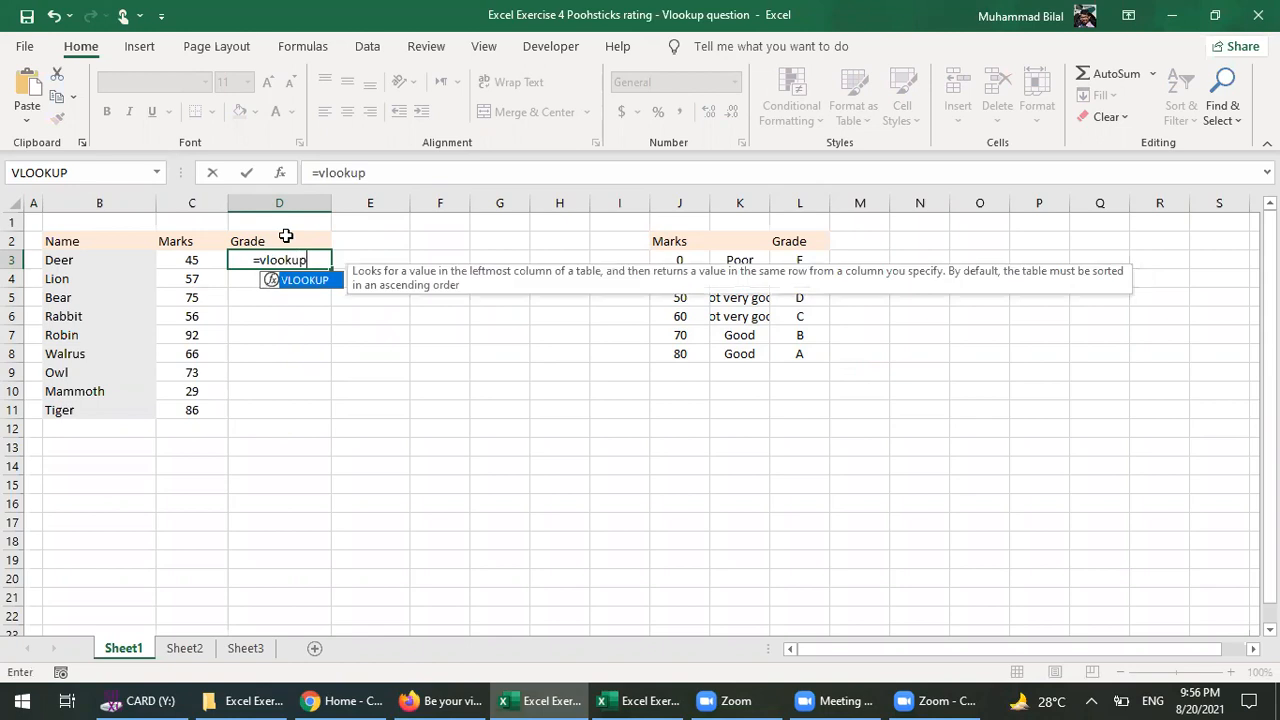
{"action": "left_click", "coordinate": [186, 259]}
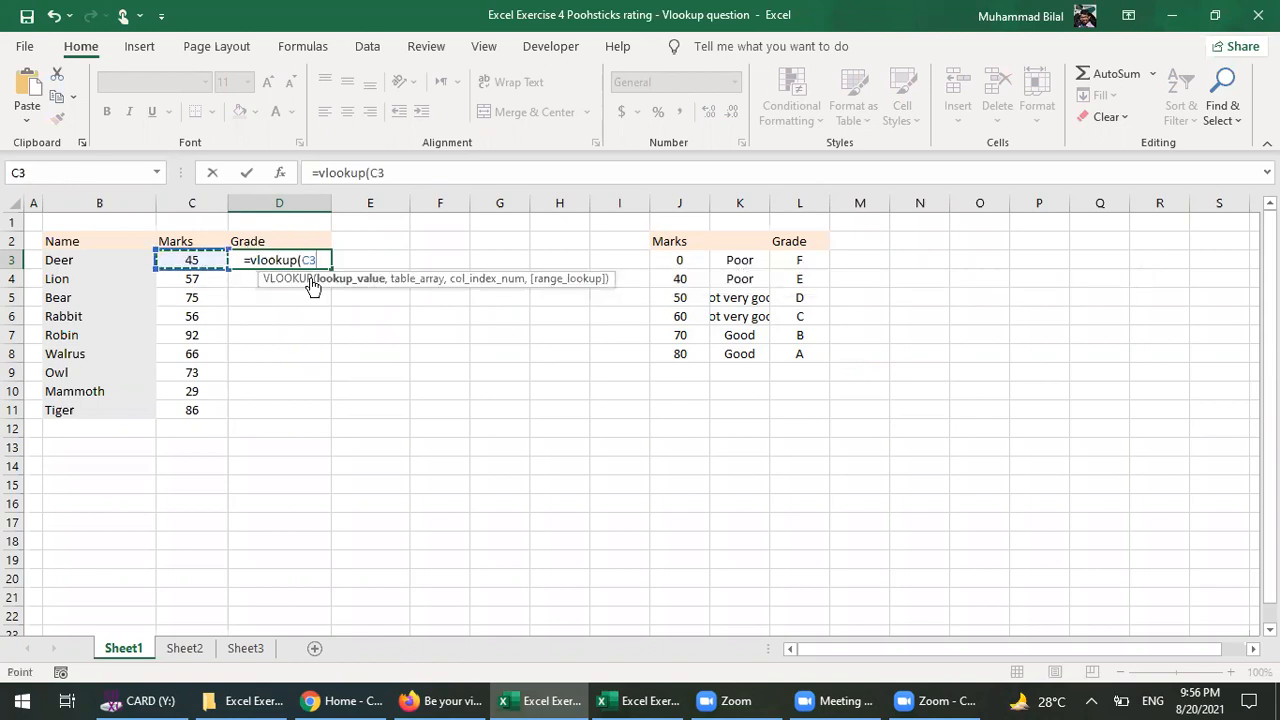
{"action": "type", "text": ","}
{"action": "left_click_drag", "start_coordinate": [680, 260], "coordinate": [806, 357]}
{"action": "type", "text": ","}
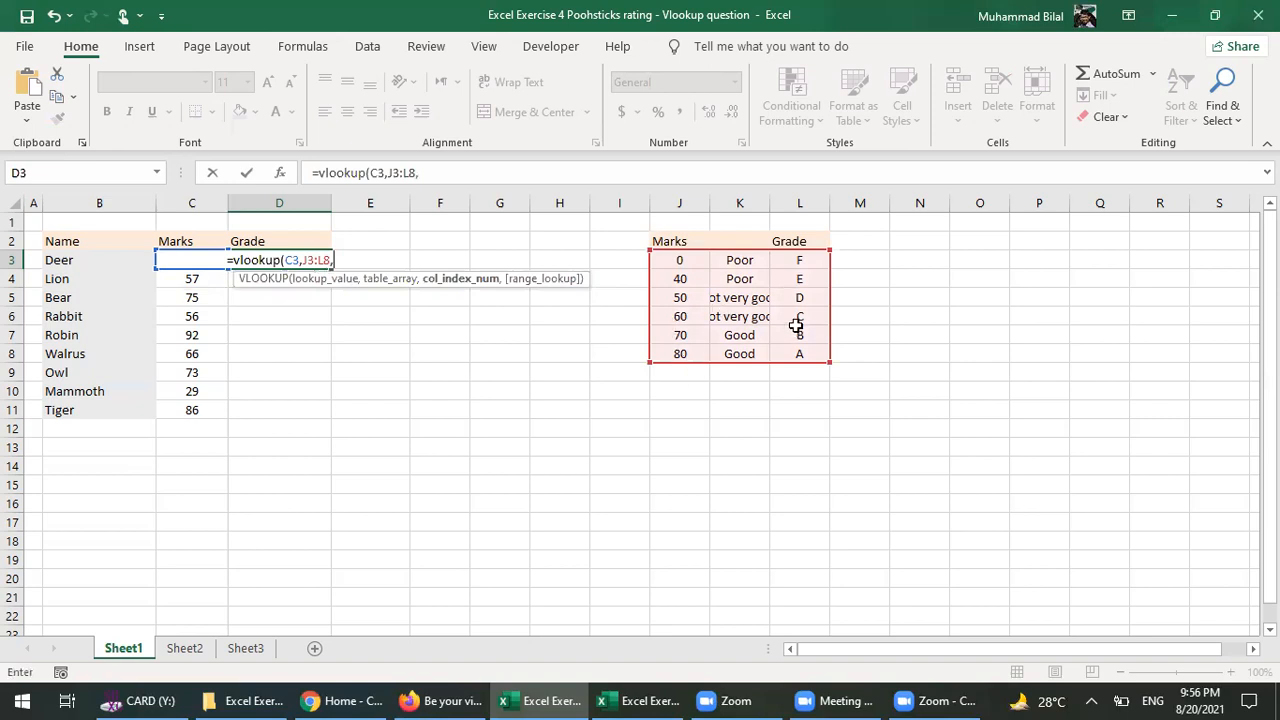
{"action": "type", "text": "3,"}
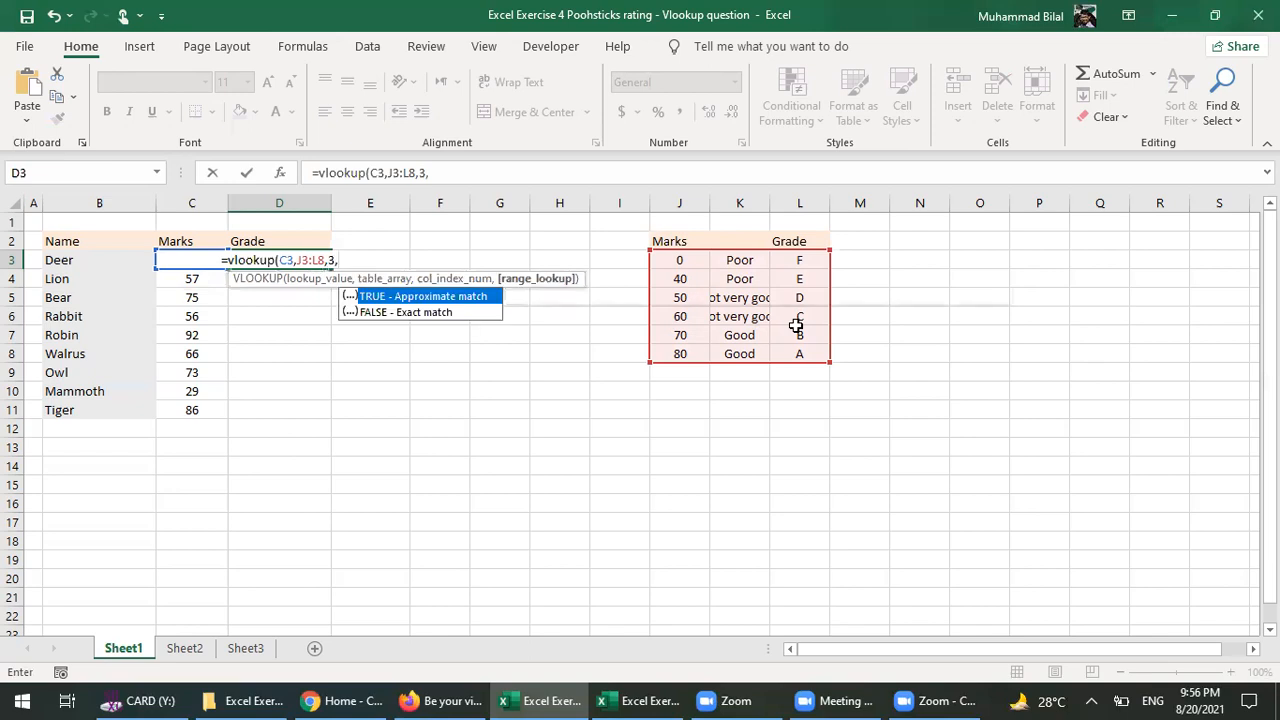
{"action": "type", "text": "t"}
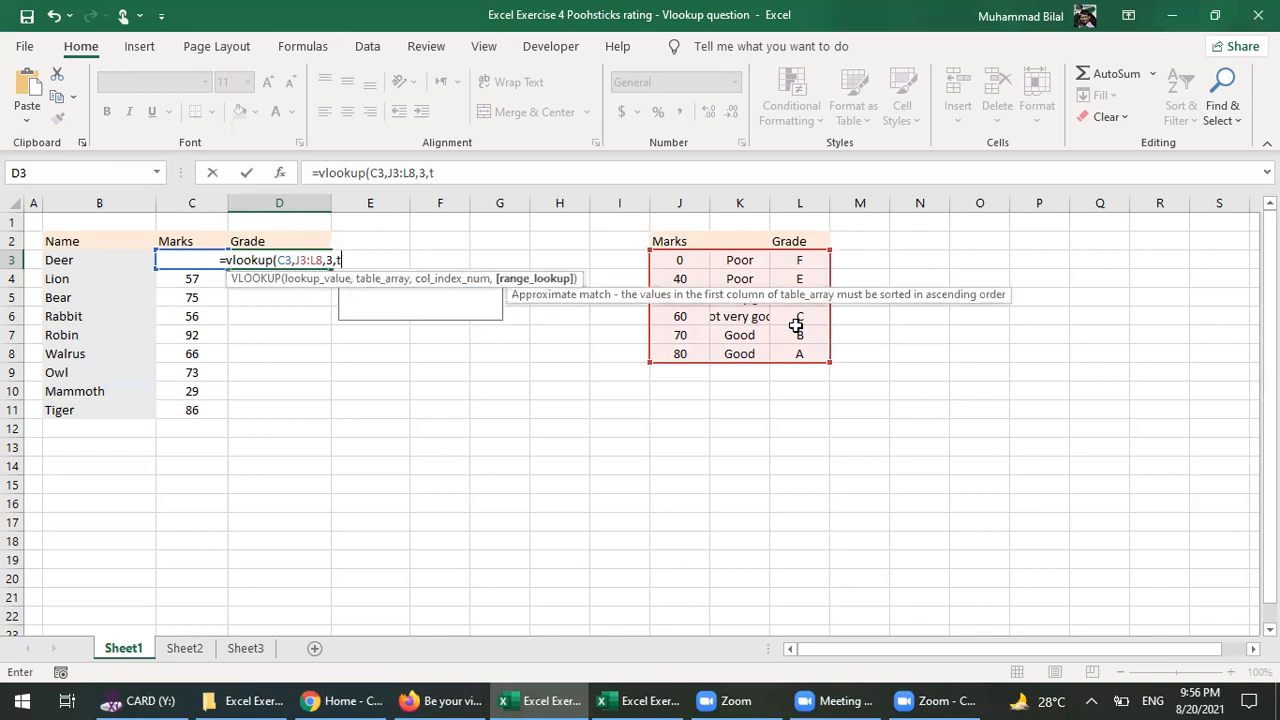
{"action": "type", "text": "rue)"}
{"action": "key", "text": "Return"}
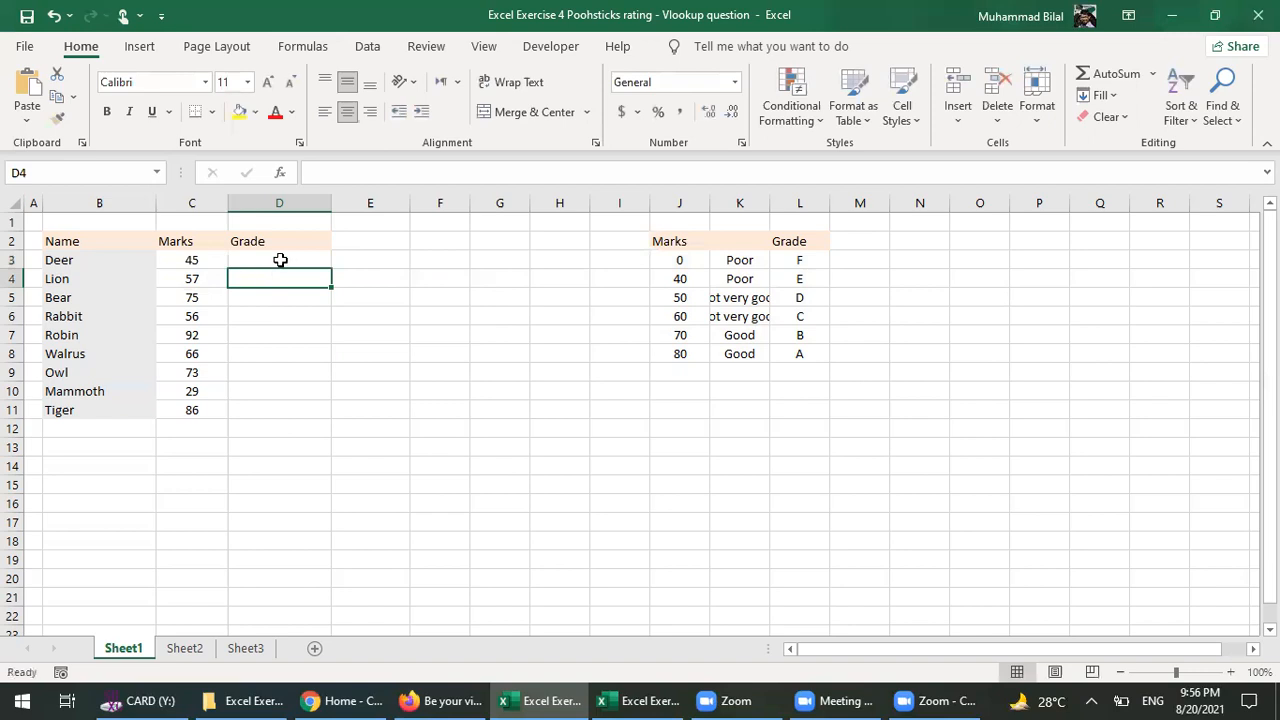
- Make the table array in the D3 formula absolute as $J$3:$L$8 and fill the formula down to D11
{"action": "key", "text": "Up"}
{"action": "left_click", "coordinate": [407, 172]}
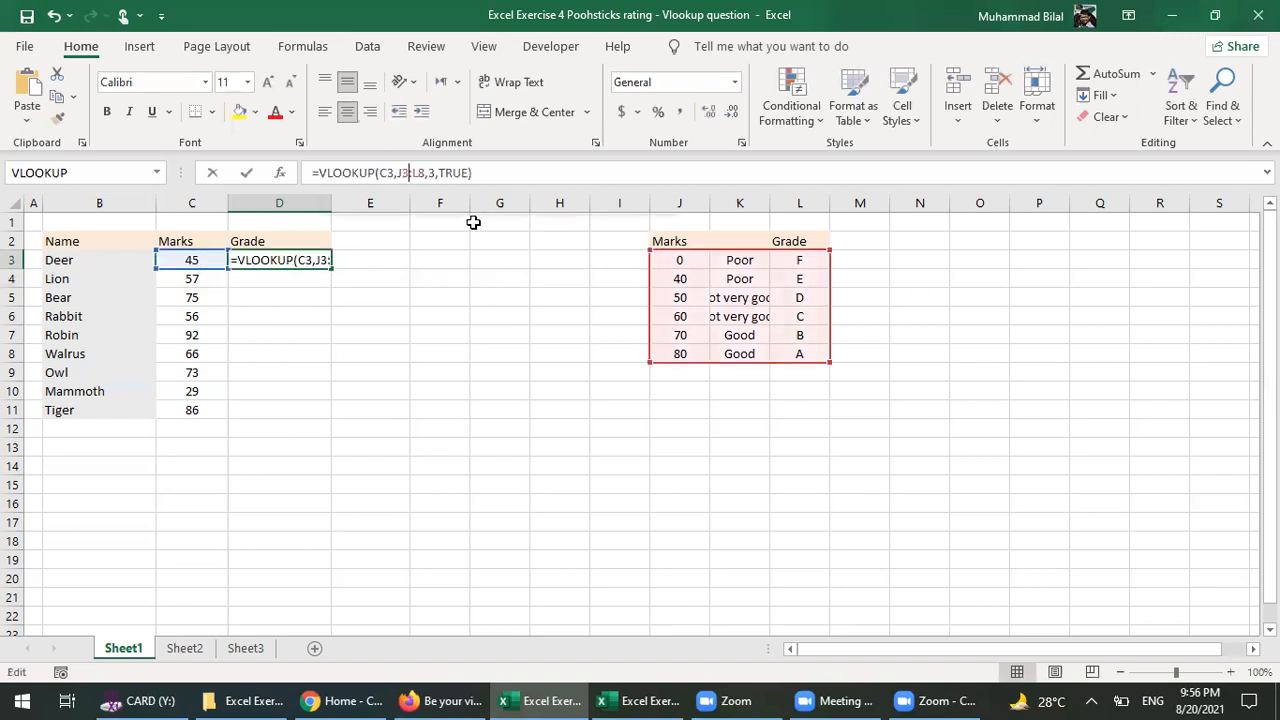
{"action": "key", "text": "F4"}
{"action": "key", "text": "Right"}
{"action": "key", "text": "Right"}
{"action": "key", "text": "Right"}
{"action": "key", "text": "F4"}
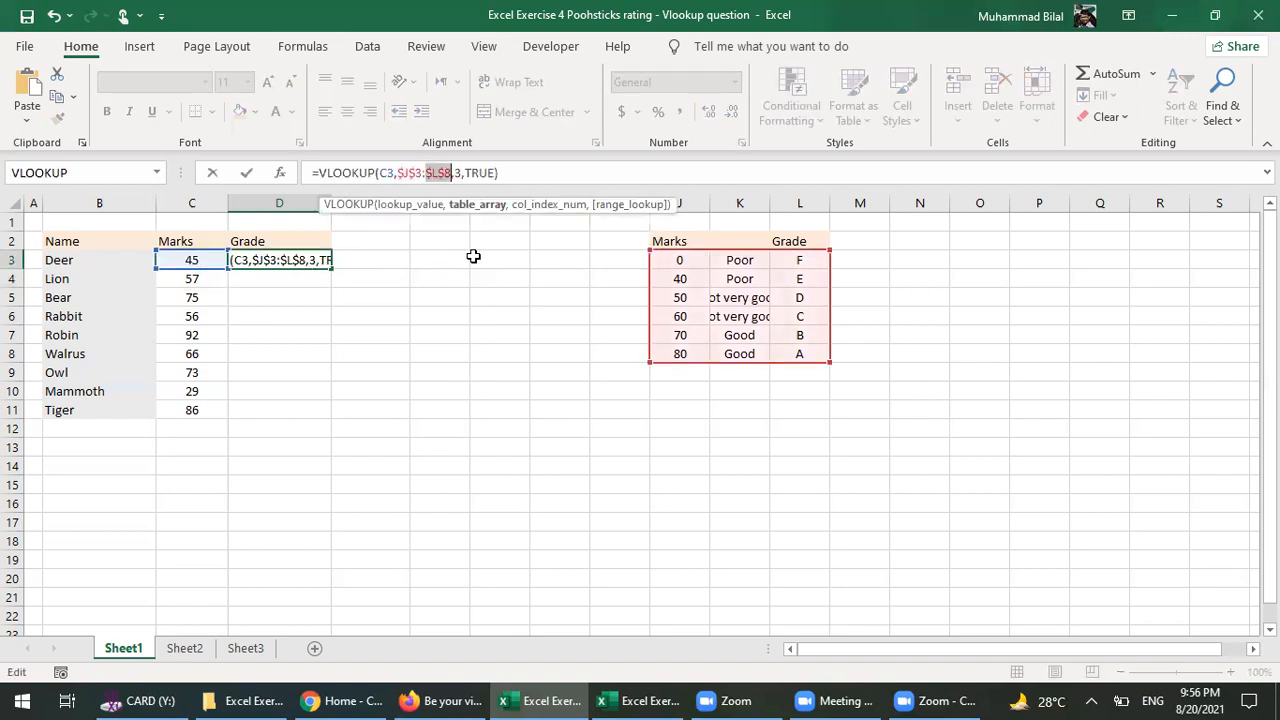
{"action": "key", "text": "Return"}
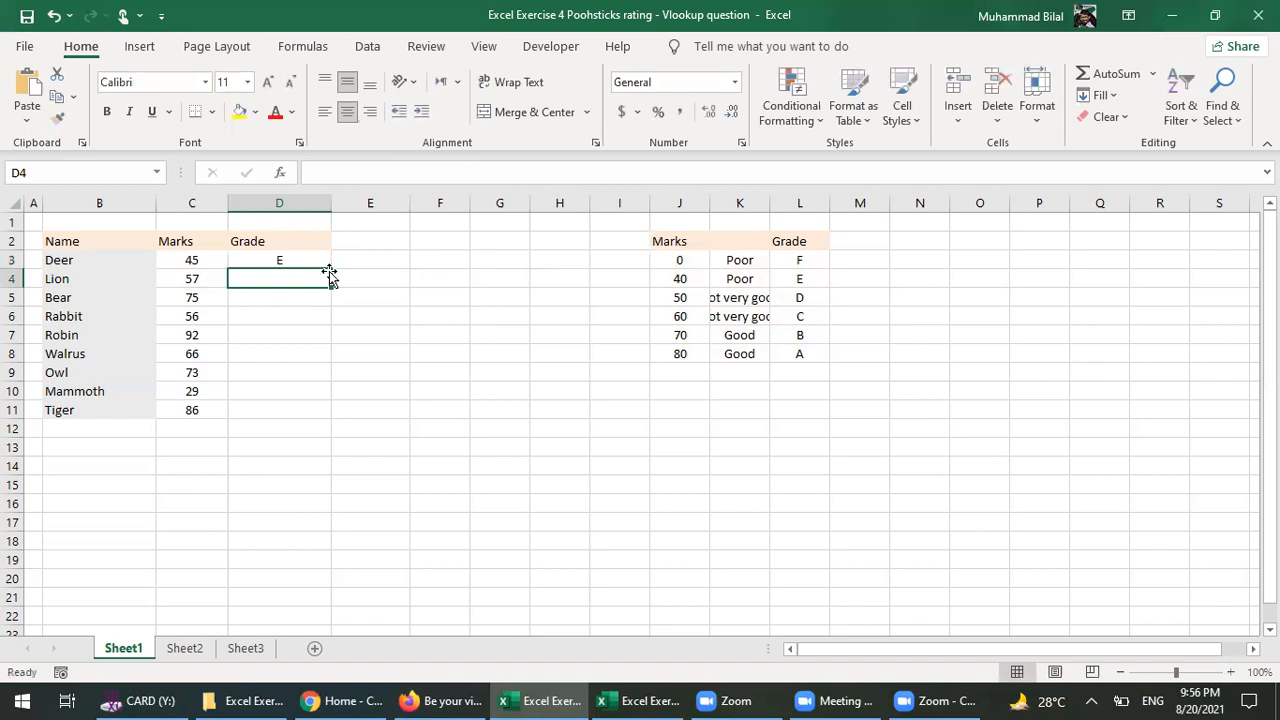
{"action": "key", "text": "Up"}
{"action": "left_click_drag", "start_coordinate": [331, 269], "coordinate": [268, 418]}
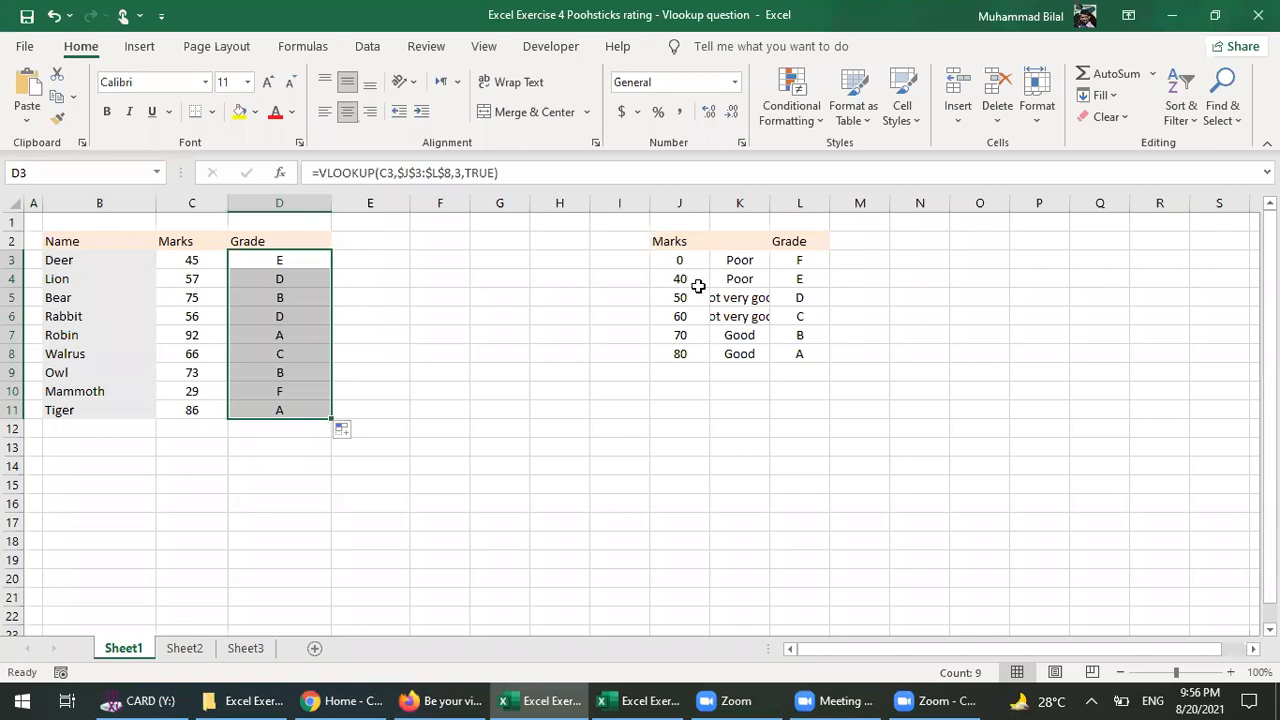
{"action": "left_click", "coordinate": [680, 262]}
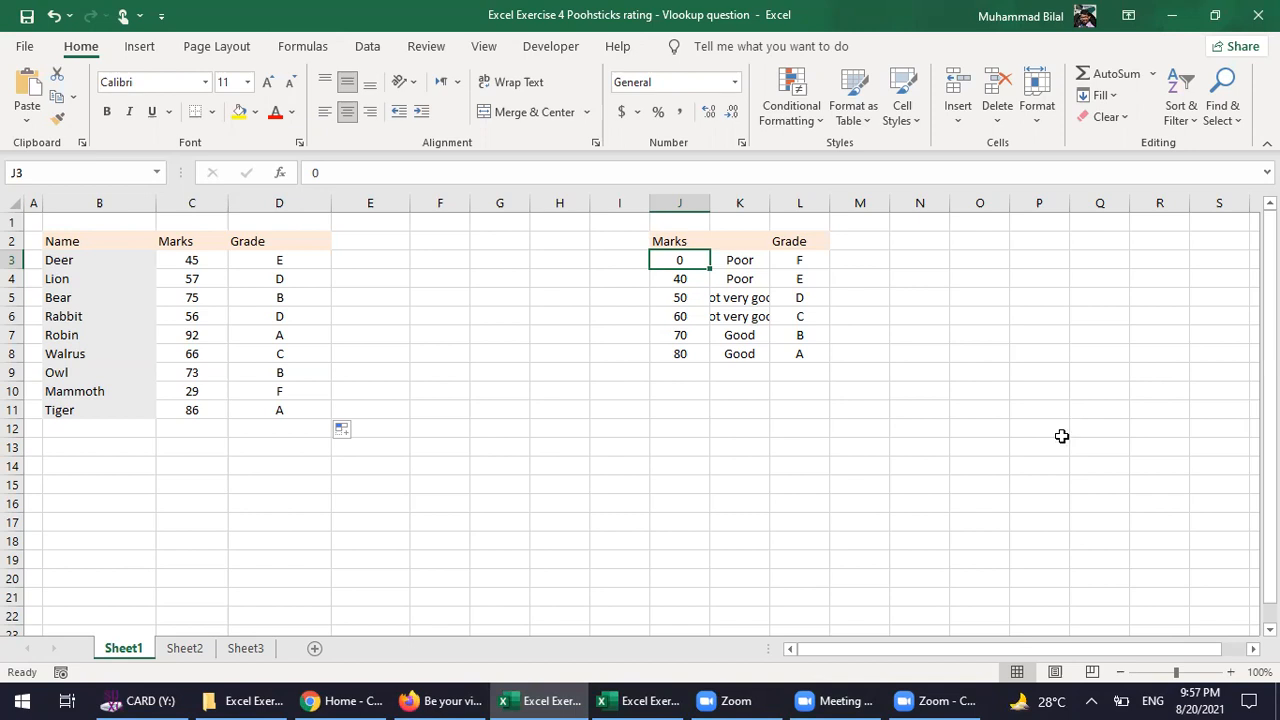
{"action": "key", "text": "alt+Tab"}
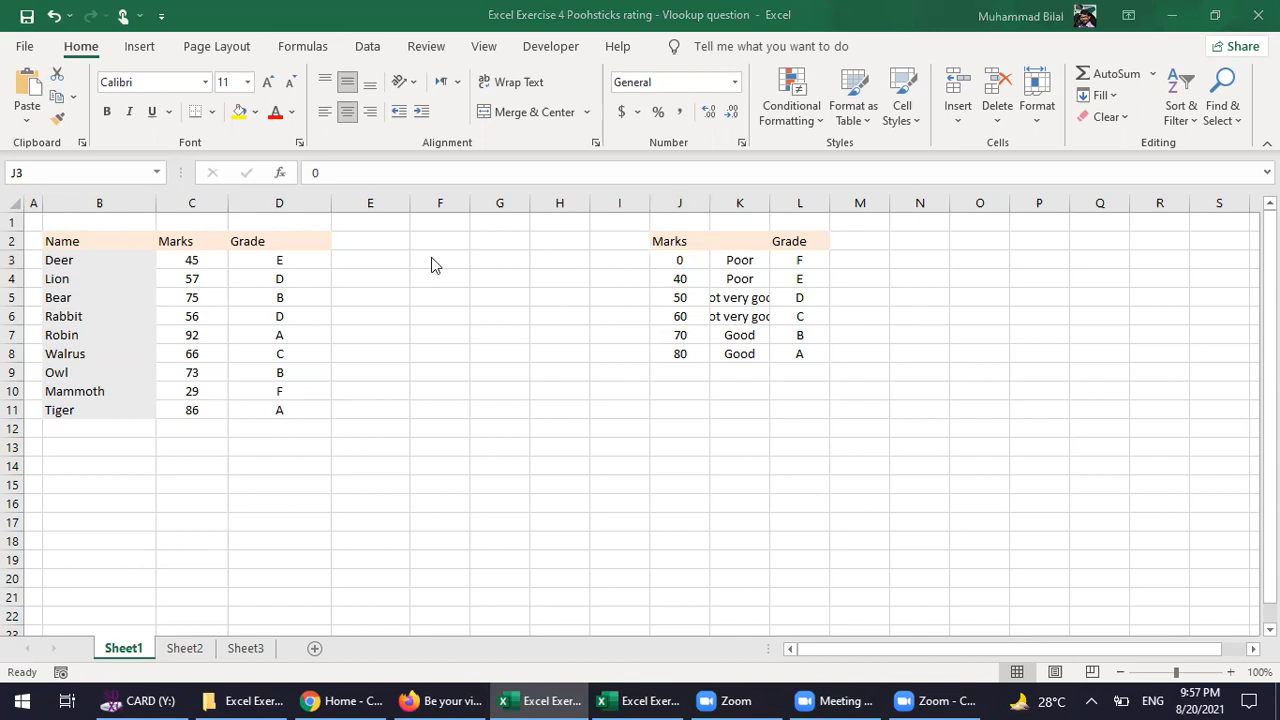
{"action": "key", "text": "alt+Tab"}
{"action": "key", "text": "ctrl+Left"}
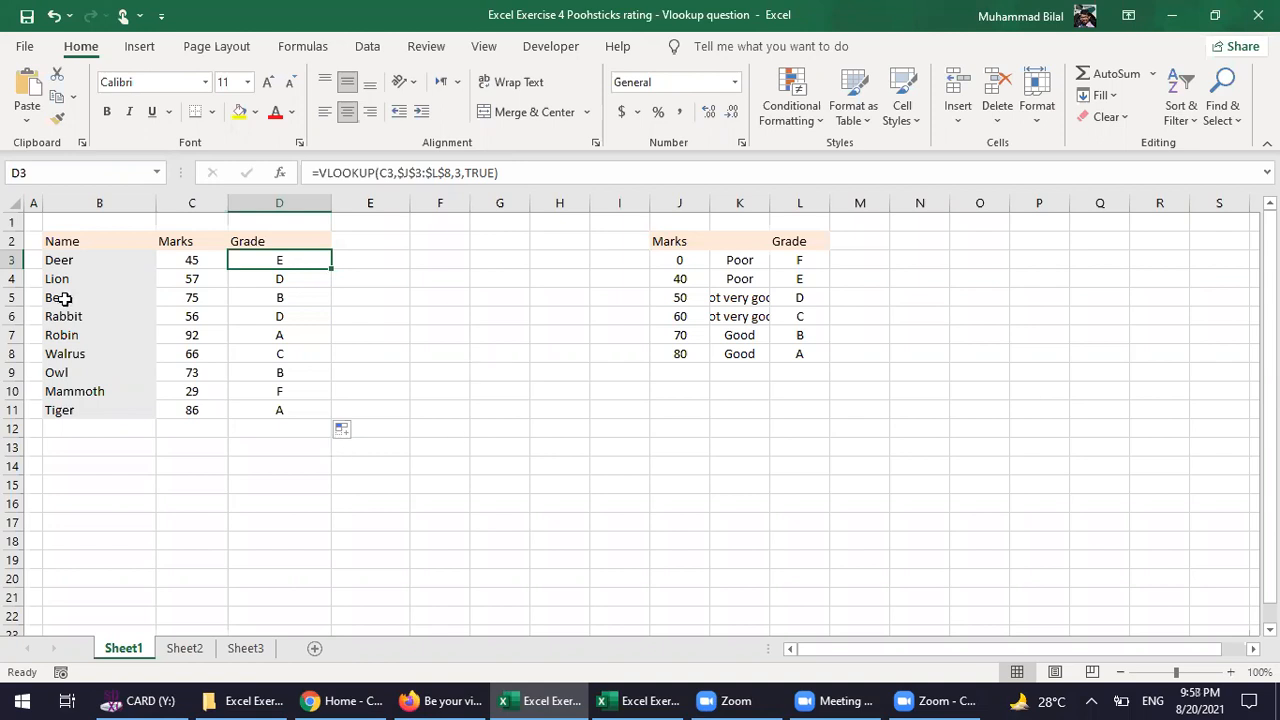
{"action": "left_click_drag", "start_coordinate": [86, 260], "coordinate": [74, 410]}
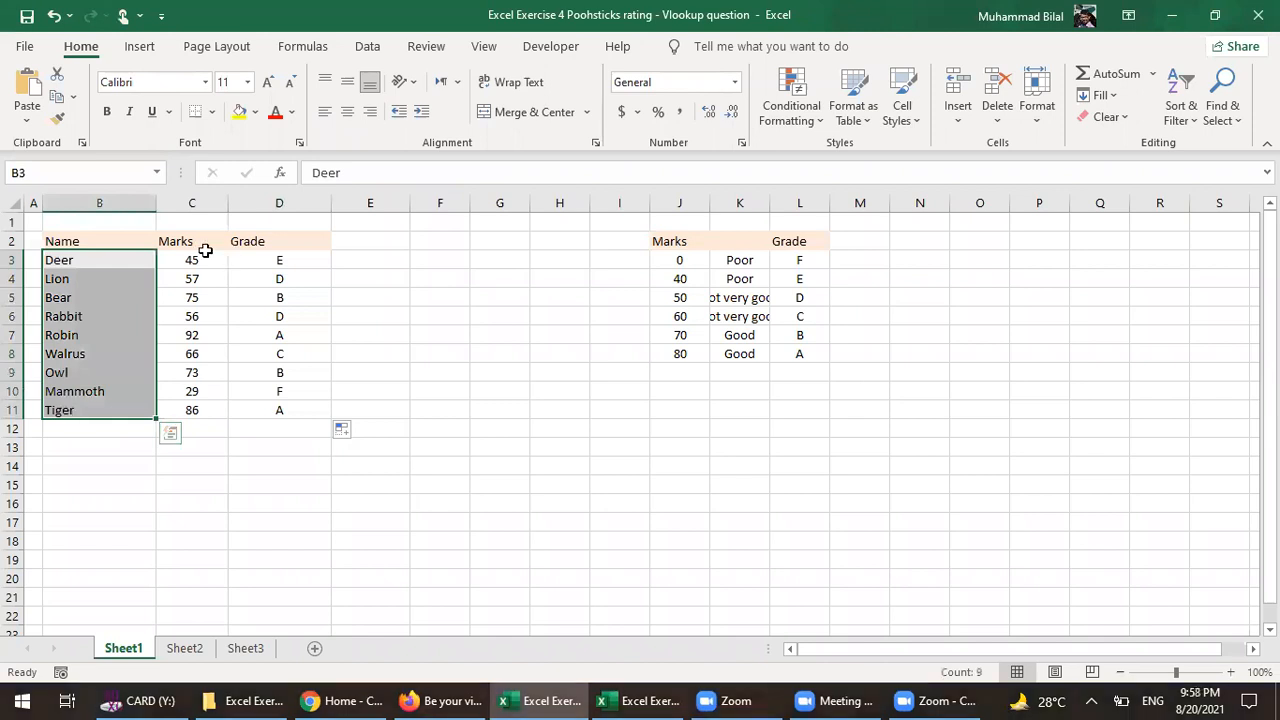
{"action": "left_click_drag", "start_coordinate": [214, 269], "coordinate": [266, 252]}
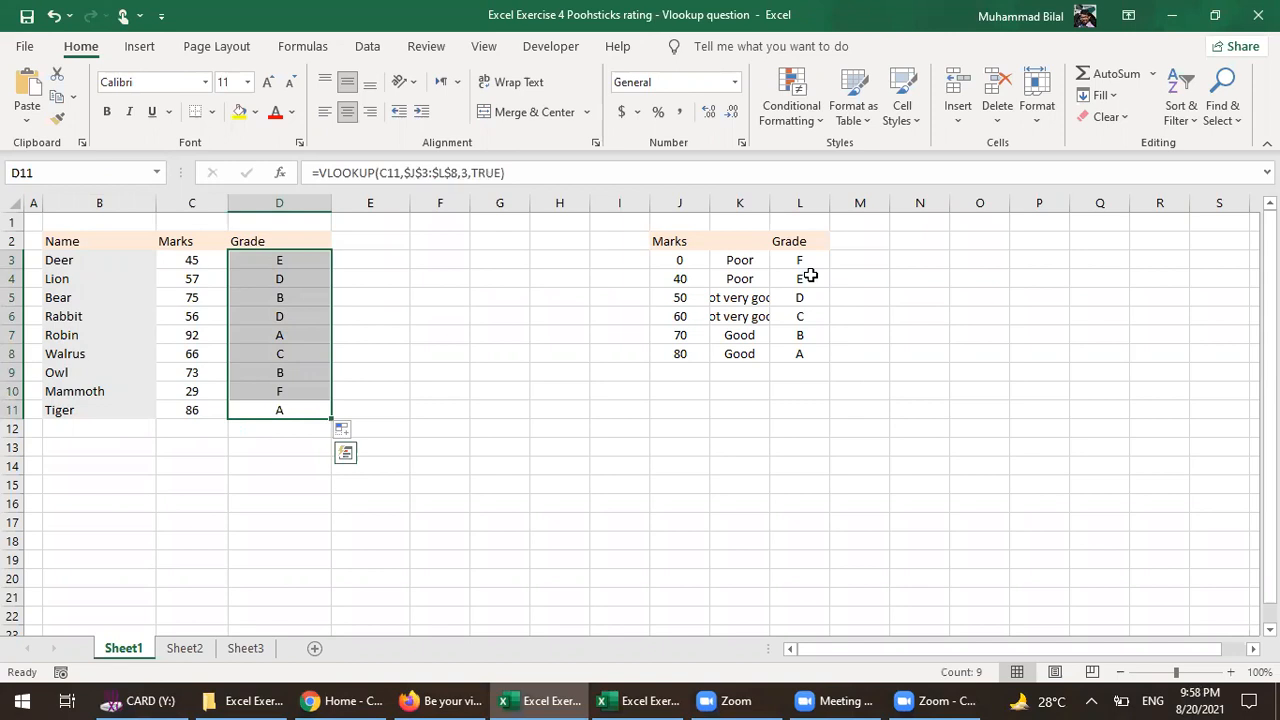
{"action": "left_click", "coordinate": [913, 260]}
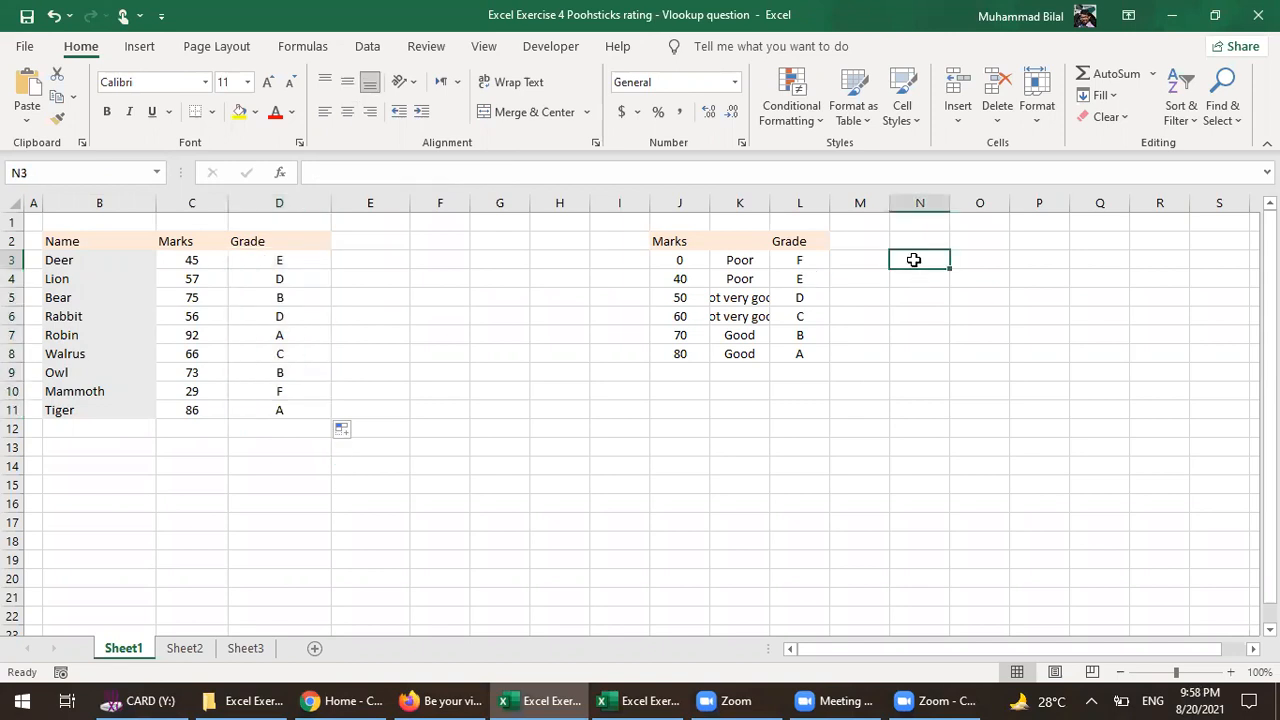
{"action": "left_click", "coordinate": [736, 82]}
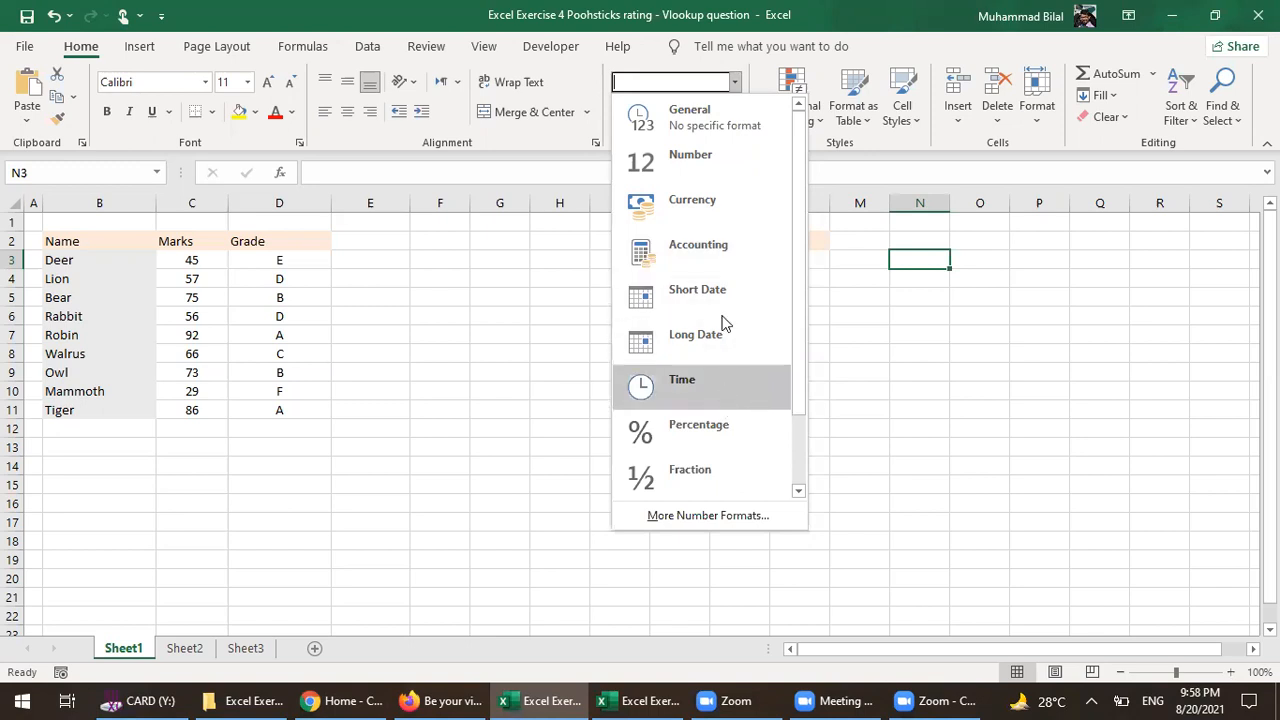
{"action": "scroll", "coordinate": [742, 440], "scroll_direction": "down", "scroll_amount": 2}
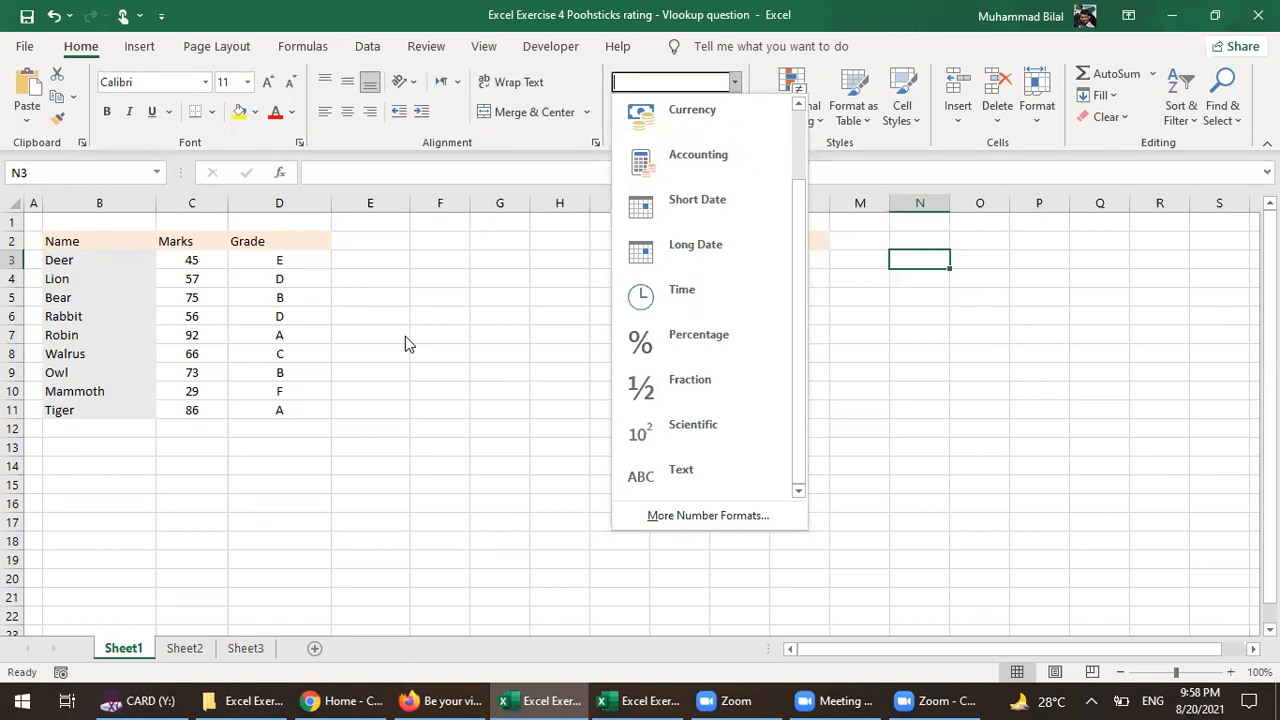
- Set the Range_lookup argument of the D3 VLOOKUP to 1 through its function arguments
{"action": "left_click", "coordinate": [294, 264]}
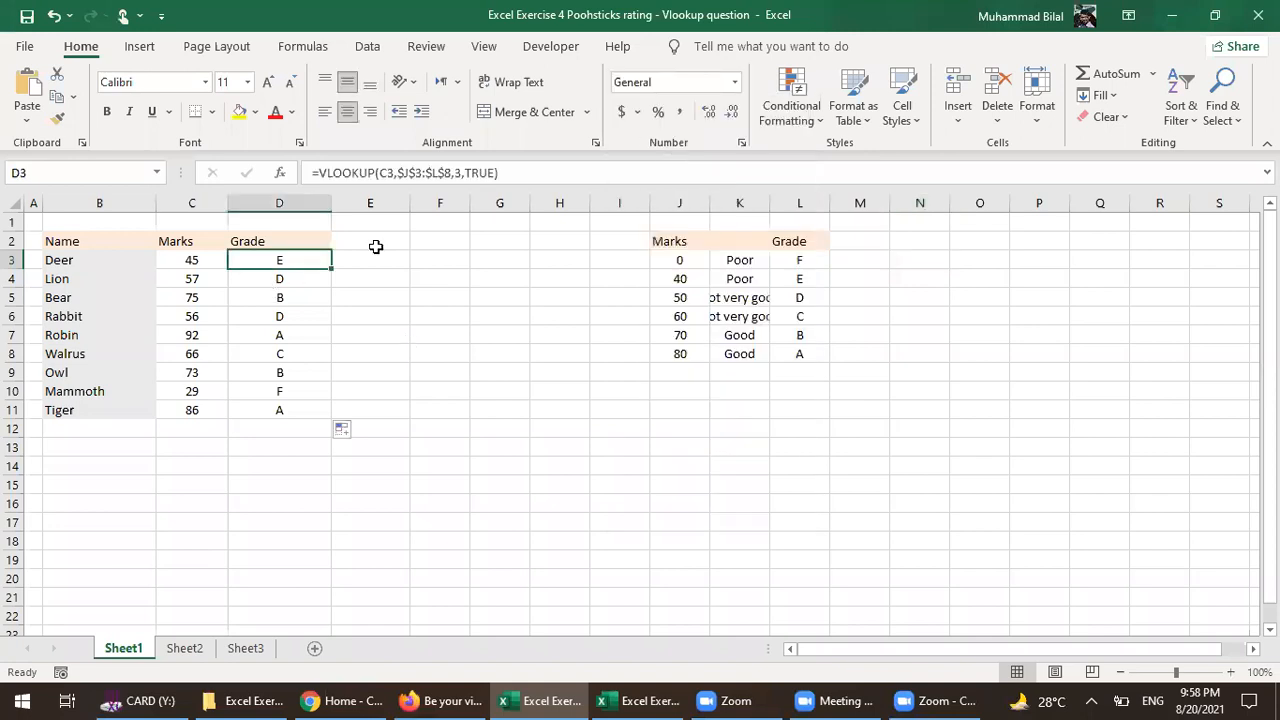
{"action": "left_click", "coordinate": [466, 172]}
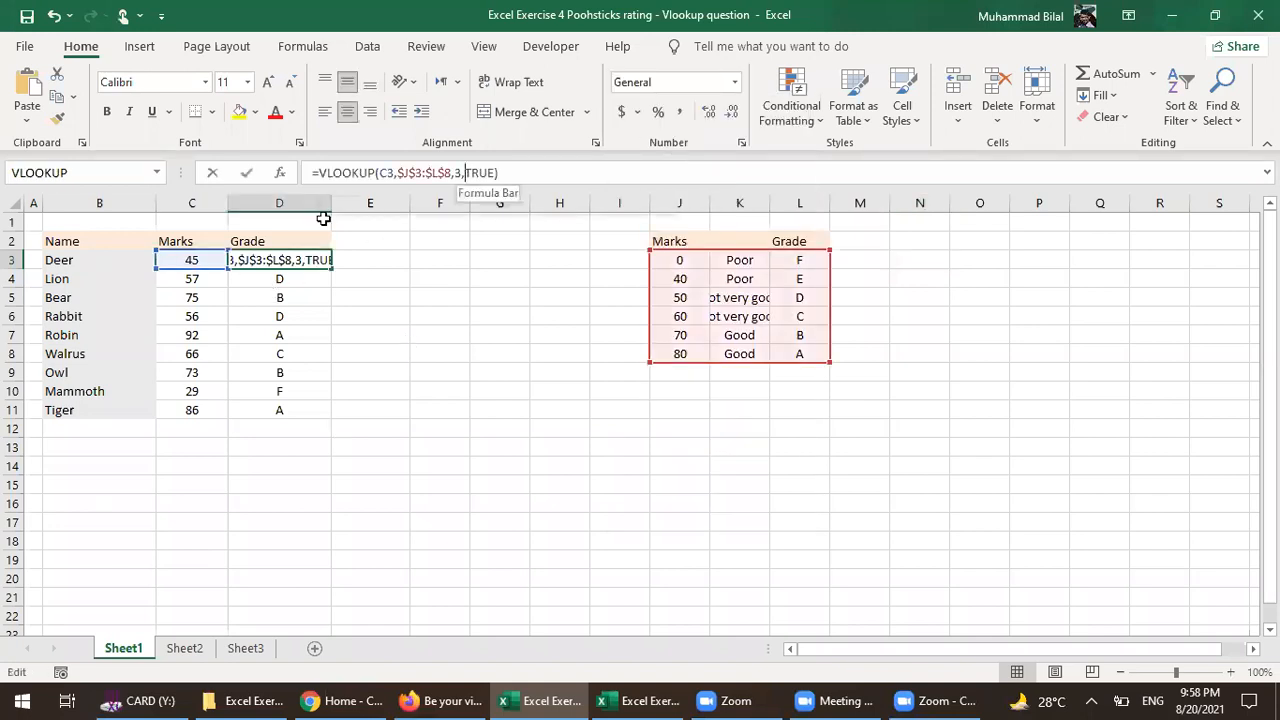
{"action": "left_click", "coordinate": [275, 174]}
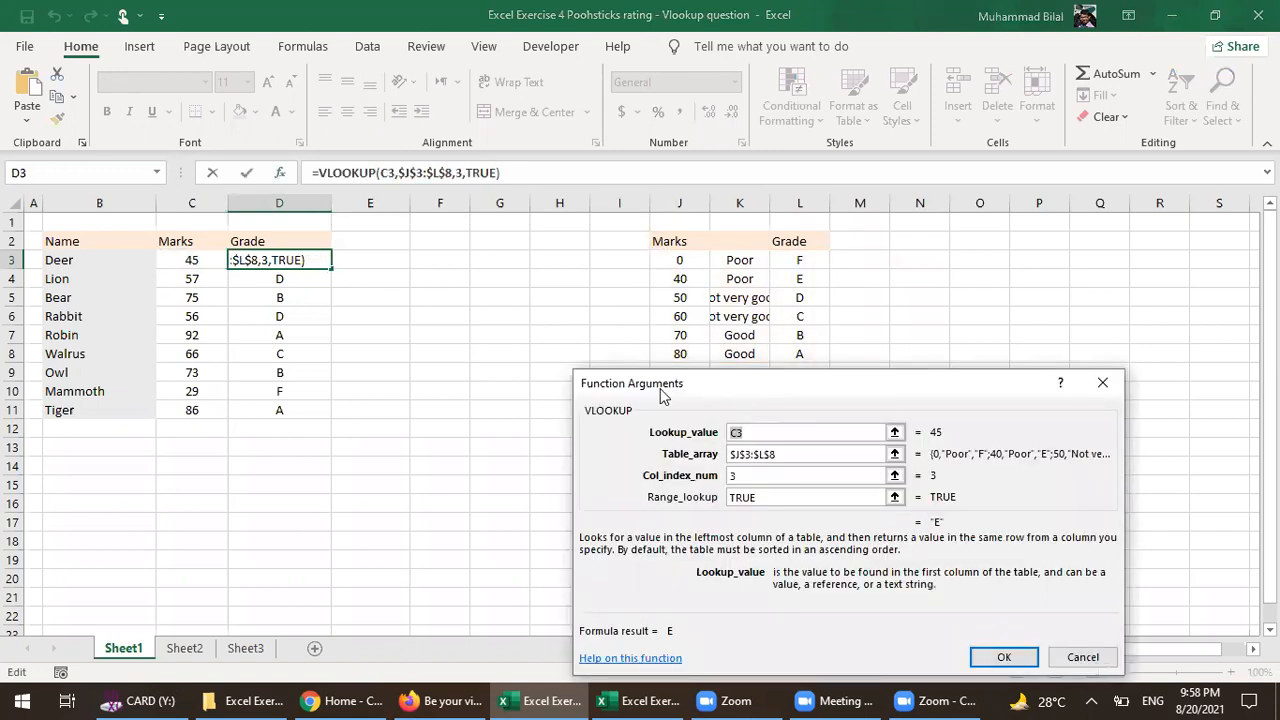
{"action": "left_click_drag", "start_coordinate": [660, 389], "coordinate": [617, 308]}
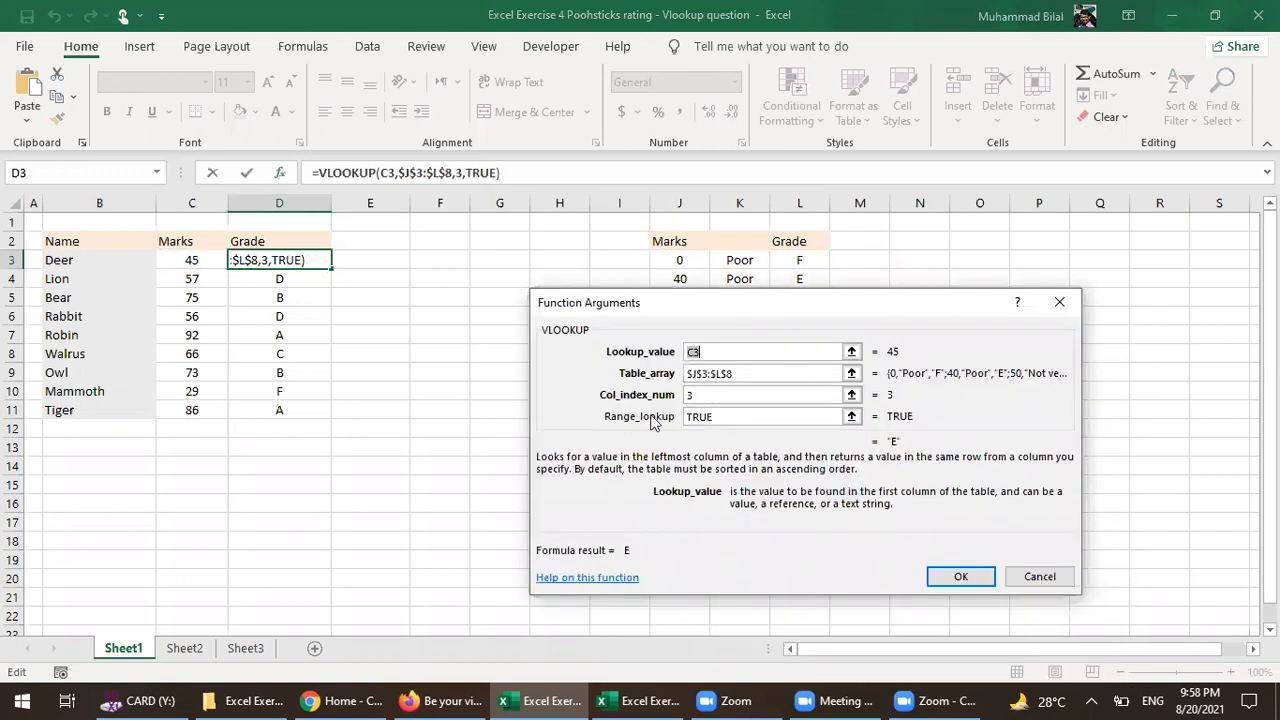
{"action": "left_click", "coordinate": [723, 418]}
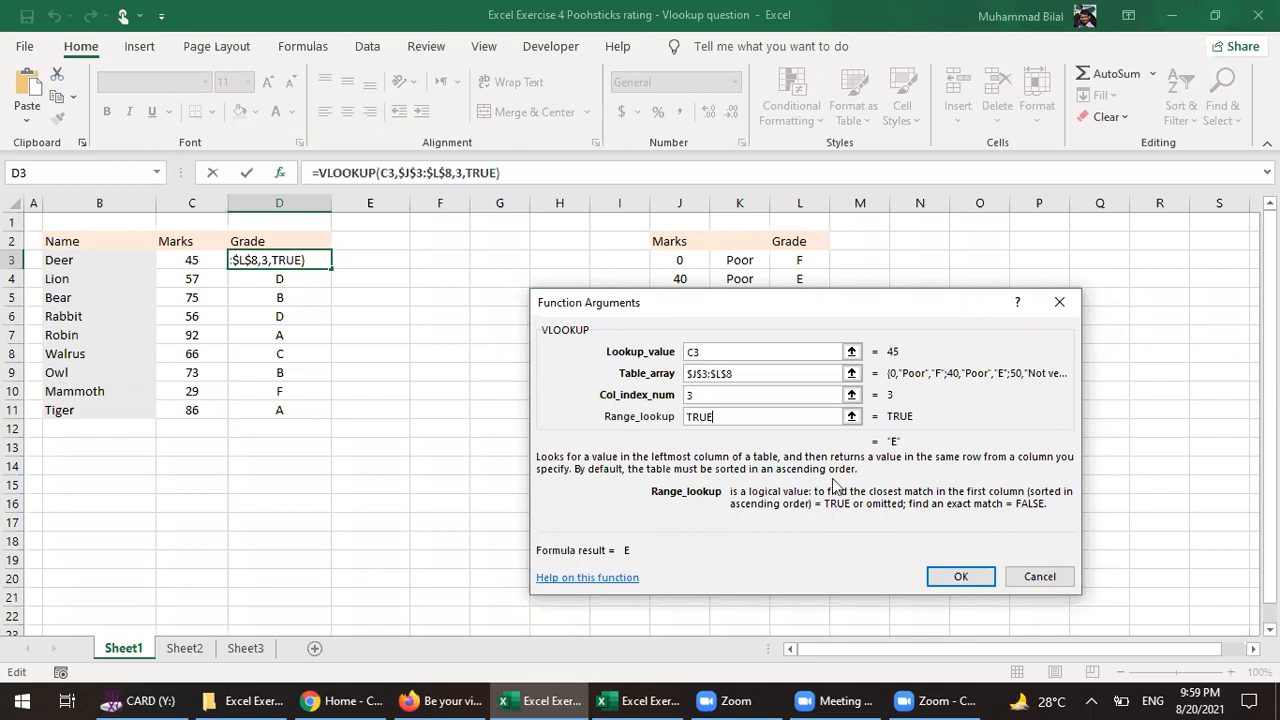
{"action": "double_click", "coordinate": [695, 416]}
{"action": "type", "text": "1"}
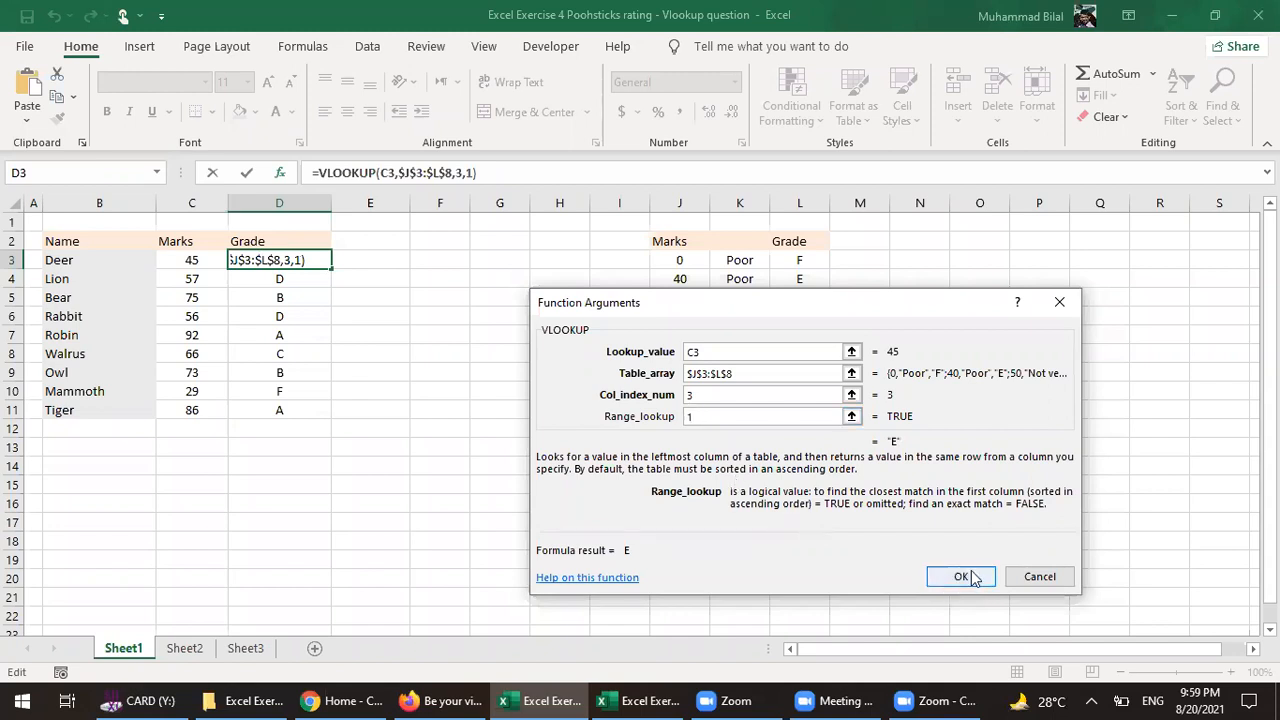
{"action": "key", "text": "Return"}
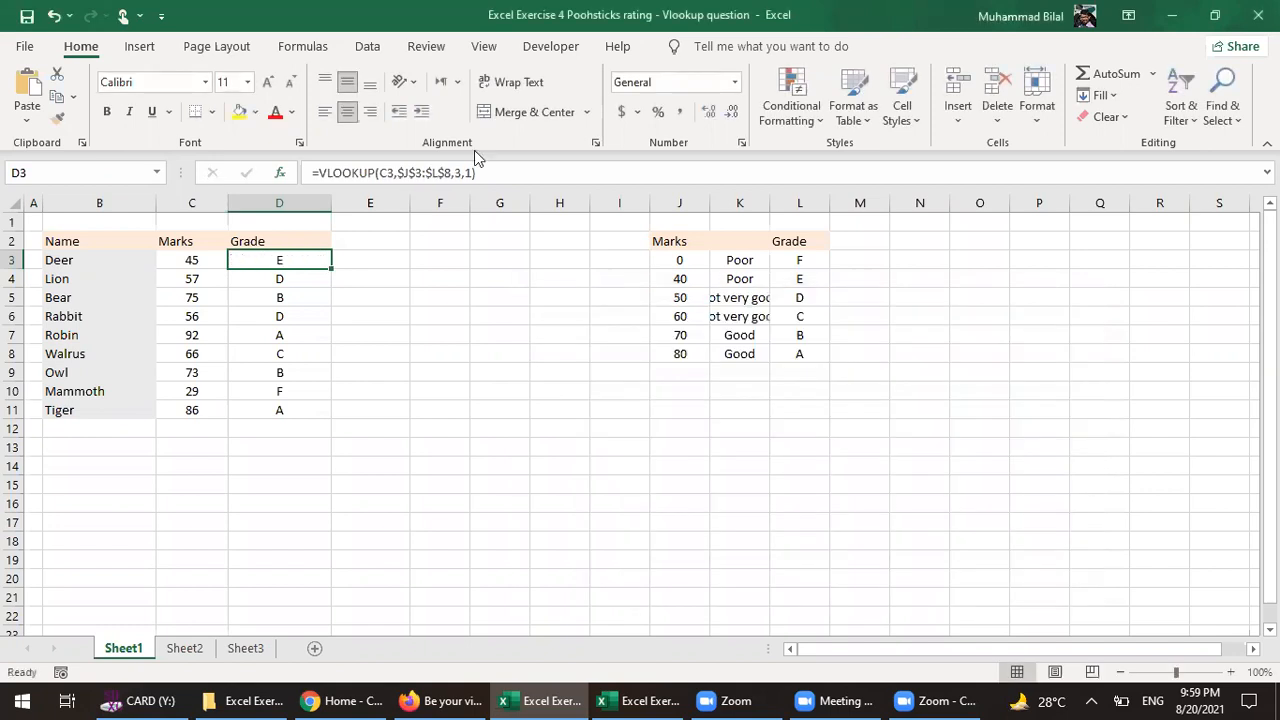